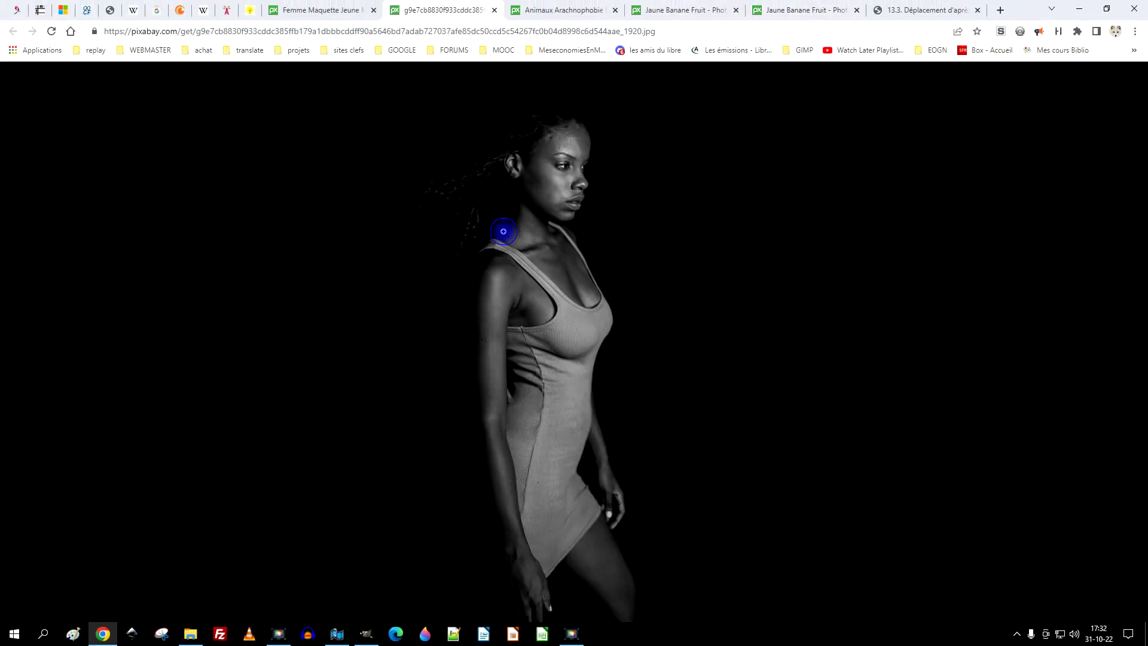
Copy the woman's photo from the browser into GIMP as a new image and name its layer arrière-plan.
{"action": "right_click", "coordinate": [504, 231]}
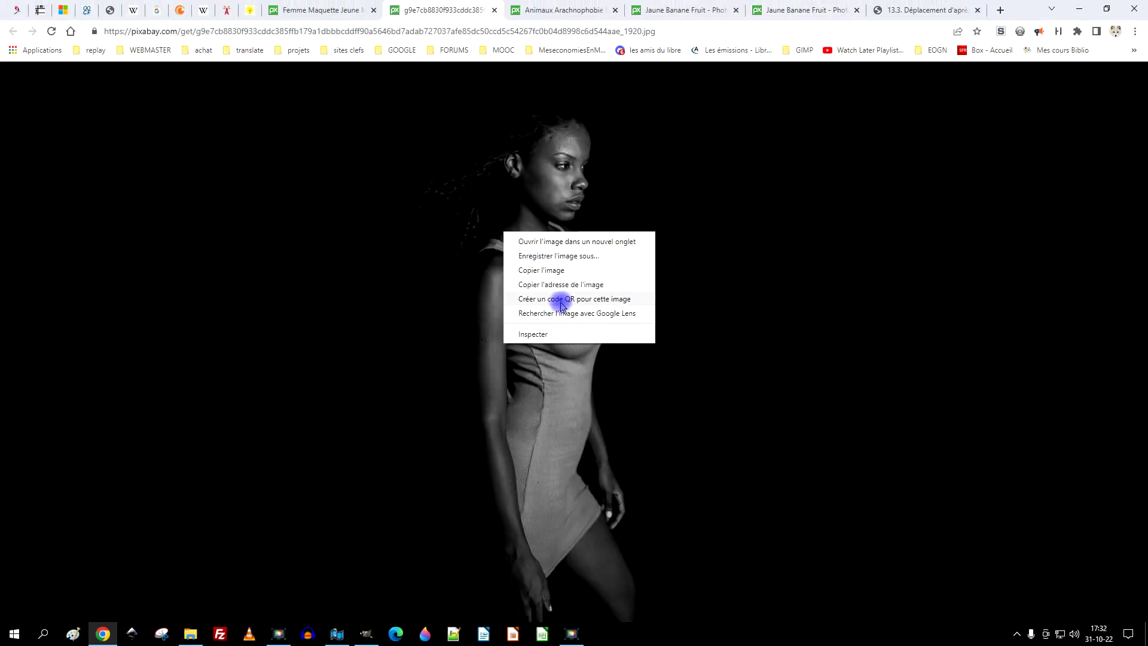
{"action": "left_click", "coordinate": [627, 275]}
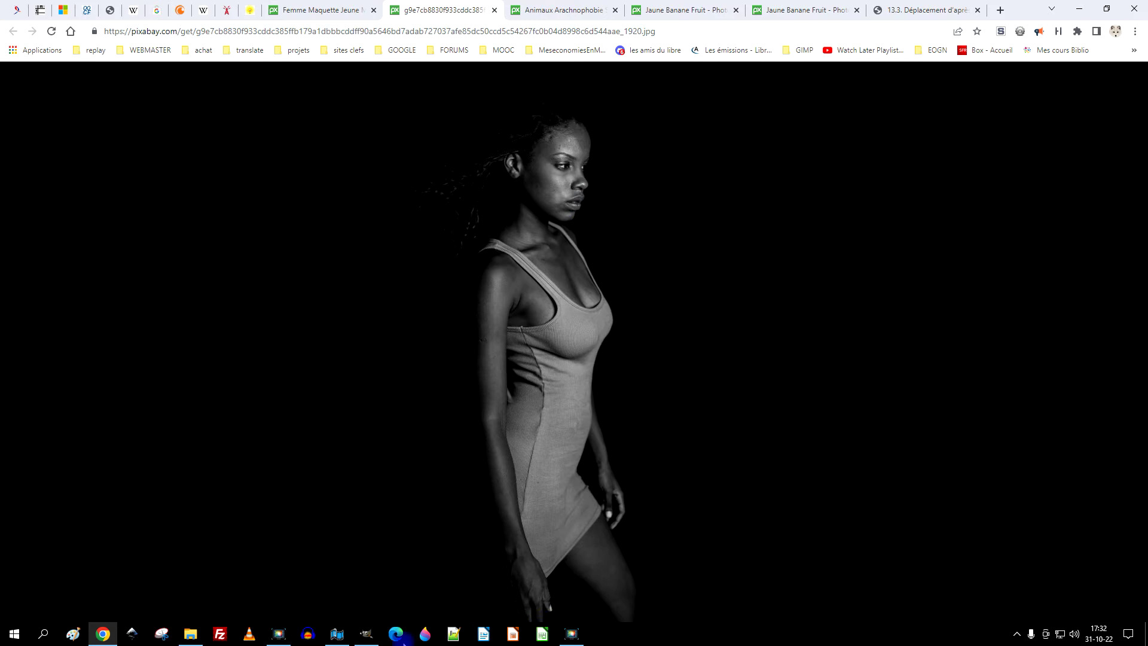
{"action": "left_click", "coordinate": [366, 634]}
{"action": "left_click", "coordinate": [48, 21]}
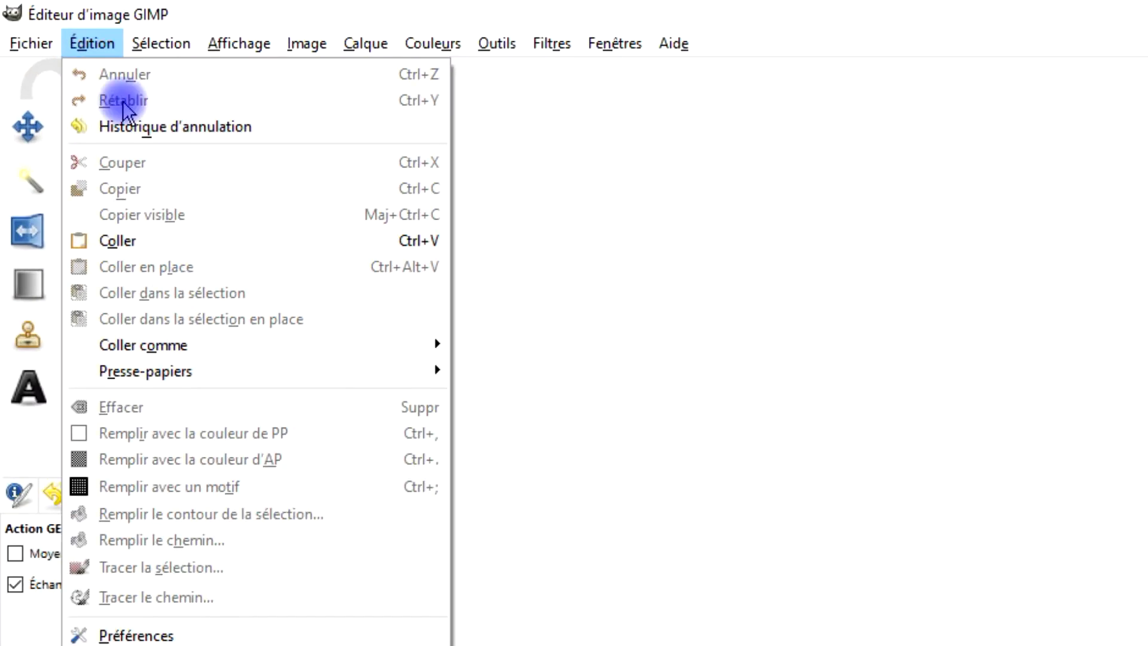
{"action": "left_click", "coordinate": [250, 244]}
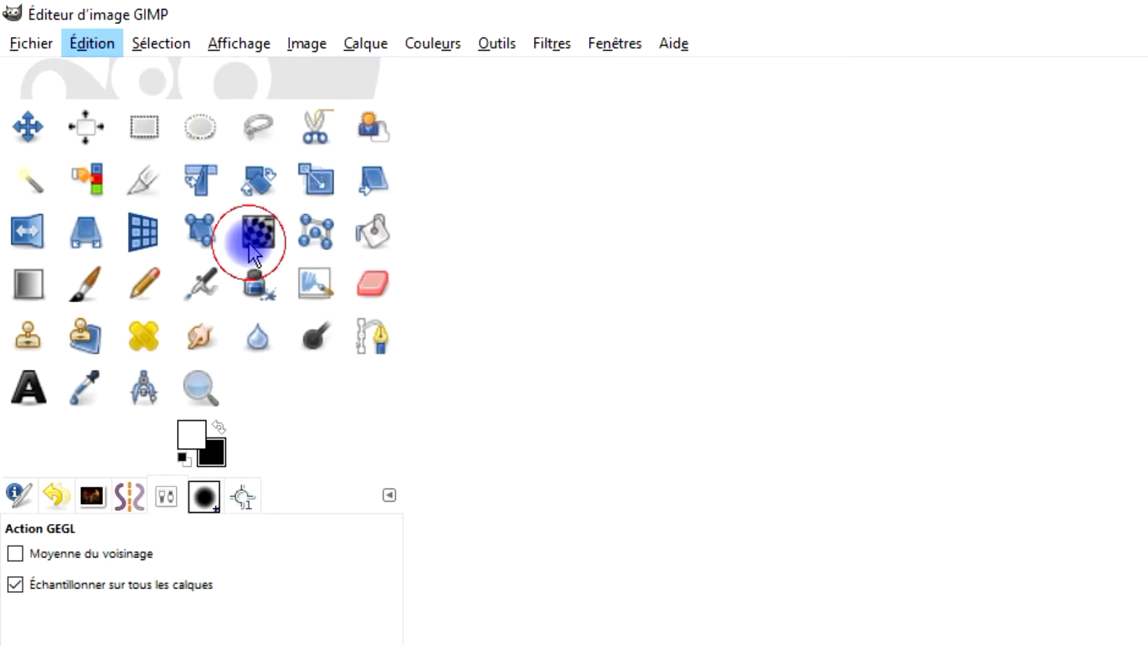
{"action": "double_click", "coordinate": [1031, 111]}
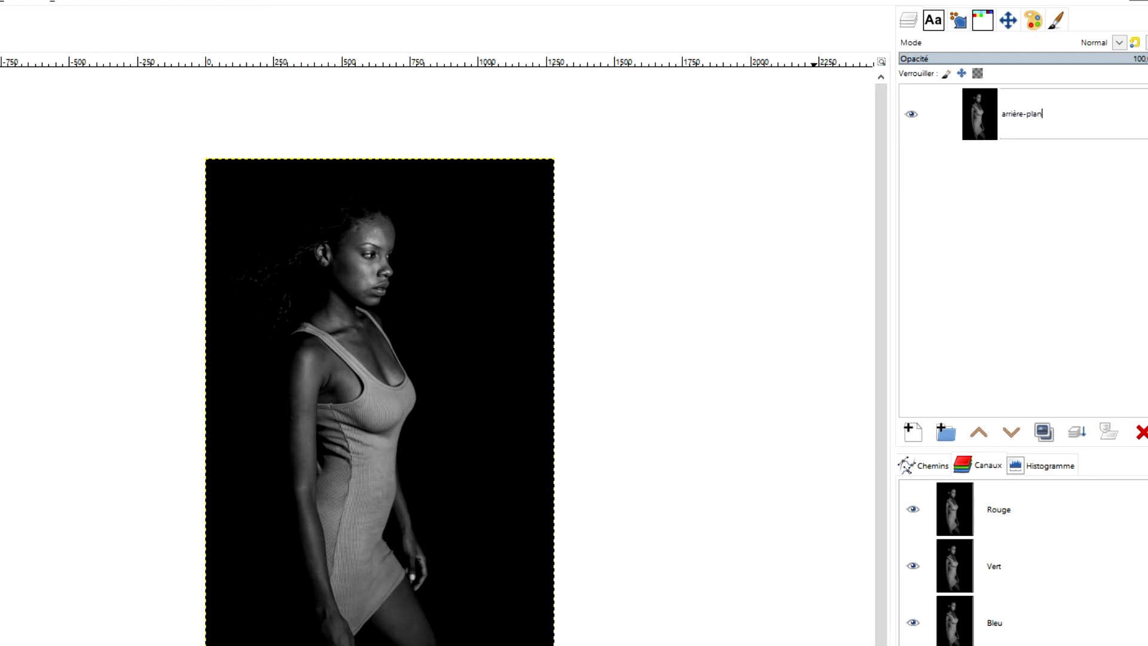
{"action": "key", "text": "Return"}
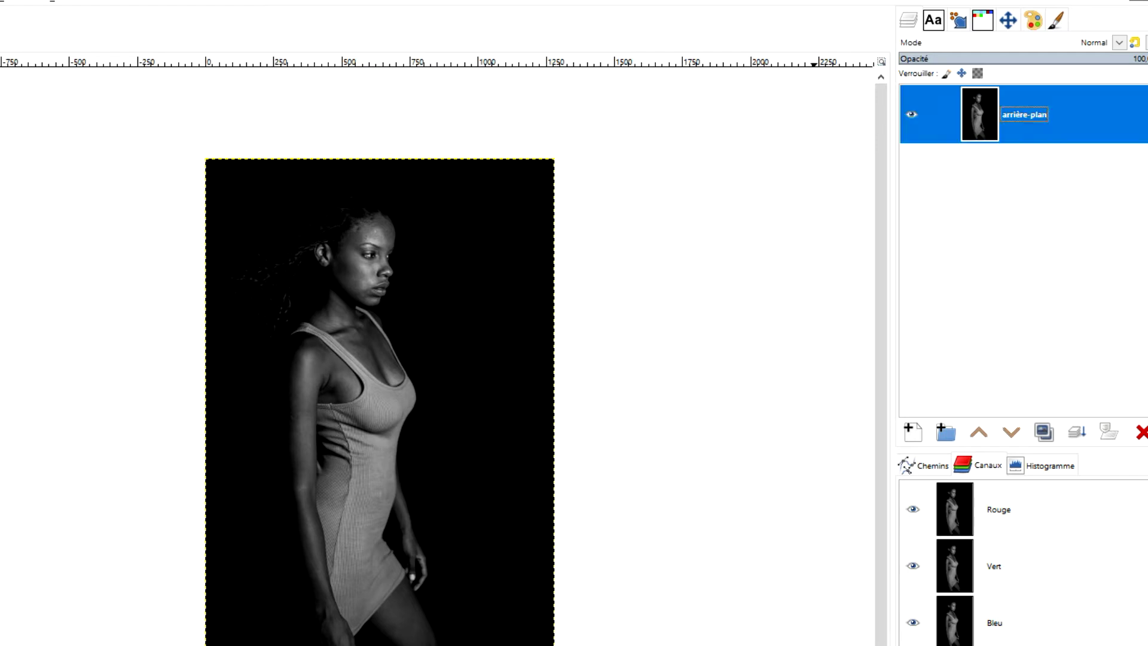
Create a new 1280 × 1920 px layer named fenêtre, filled with transparency.
{"action": "left_click", "coordinate": [909, 435]}
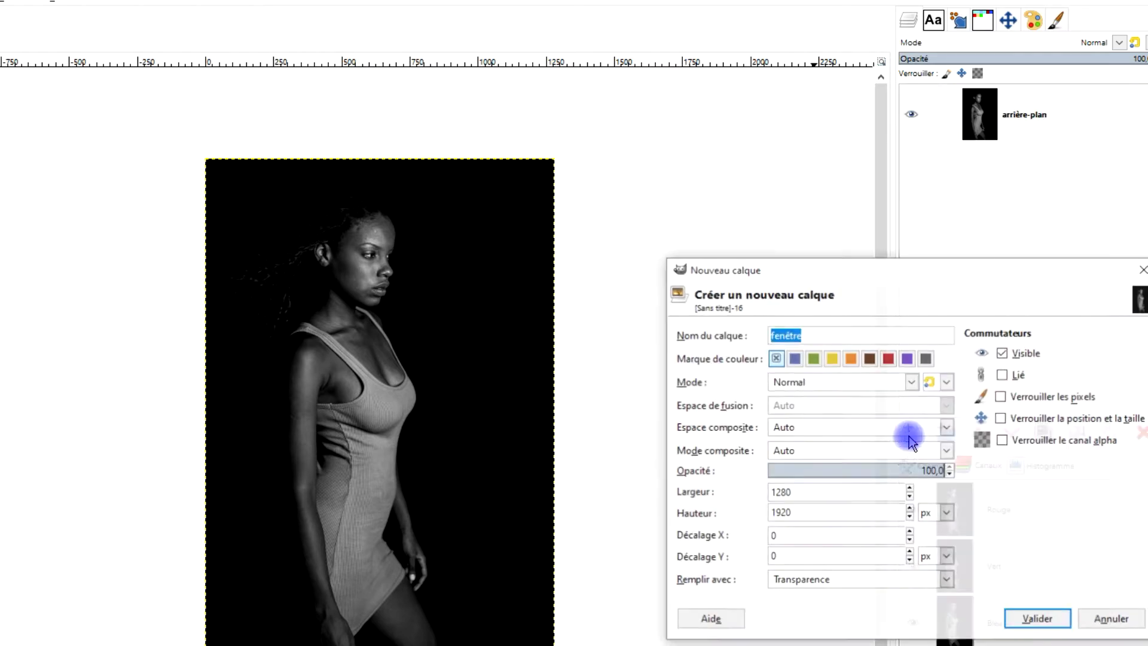
{"action": "left_click_drag", "start_coordinate": [903, 270], "coordinate": [806, 259]}
{"action": "left_click_drag", "start_coordinate": [734, 247], "coordinate": [539, 162]}
{"action": "left_click", "coordinate": [519, 232]}
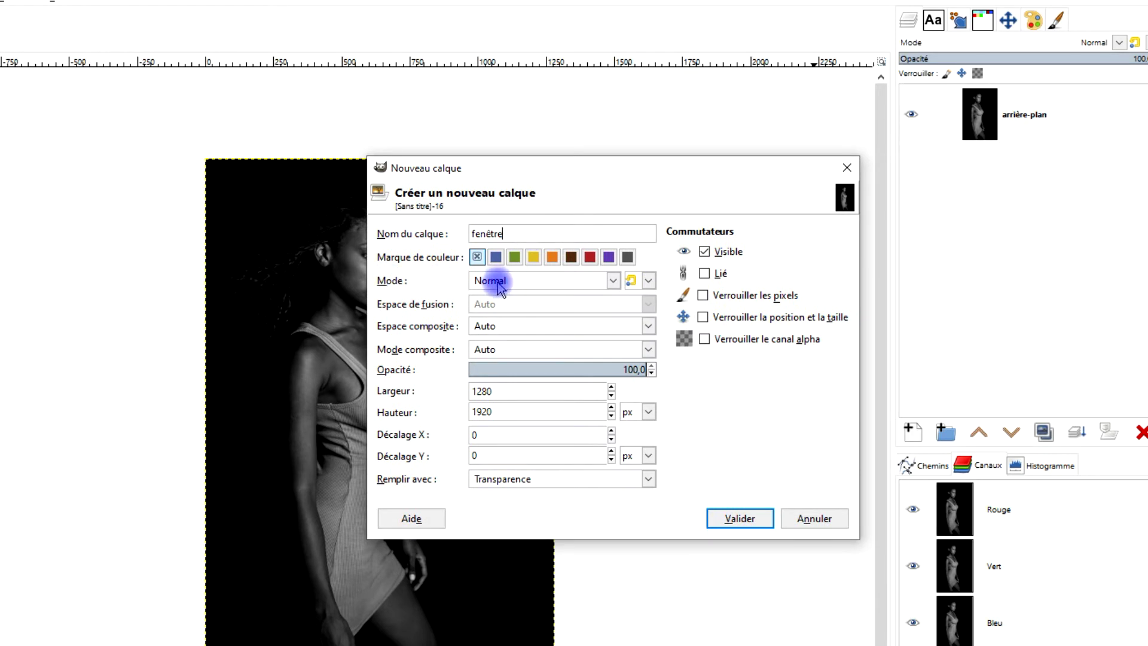
{"action": "left_click", "coordinate": [512, 480]}
{"action": "left_click", "coordinate": [506, 561]}
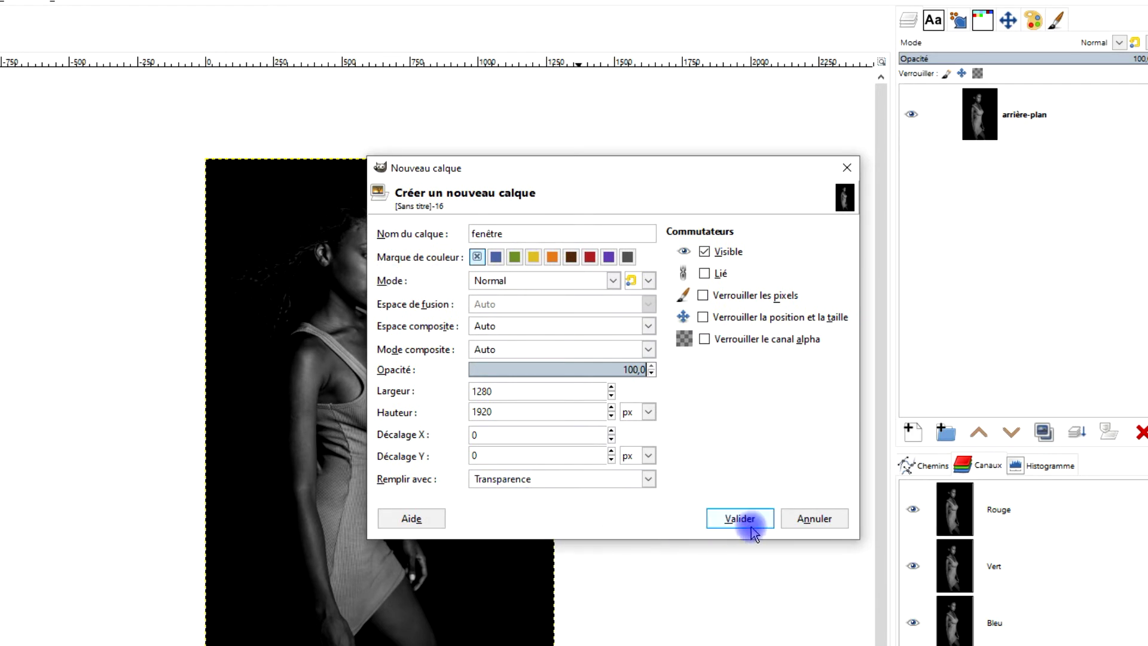
{"action": "left_click", "coordinate": [740, 518]}
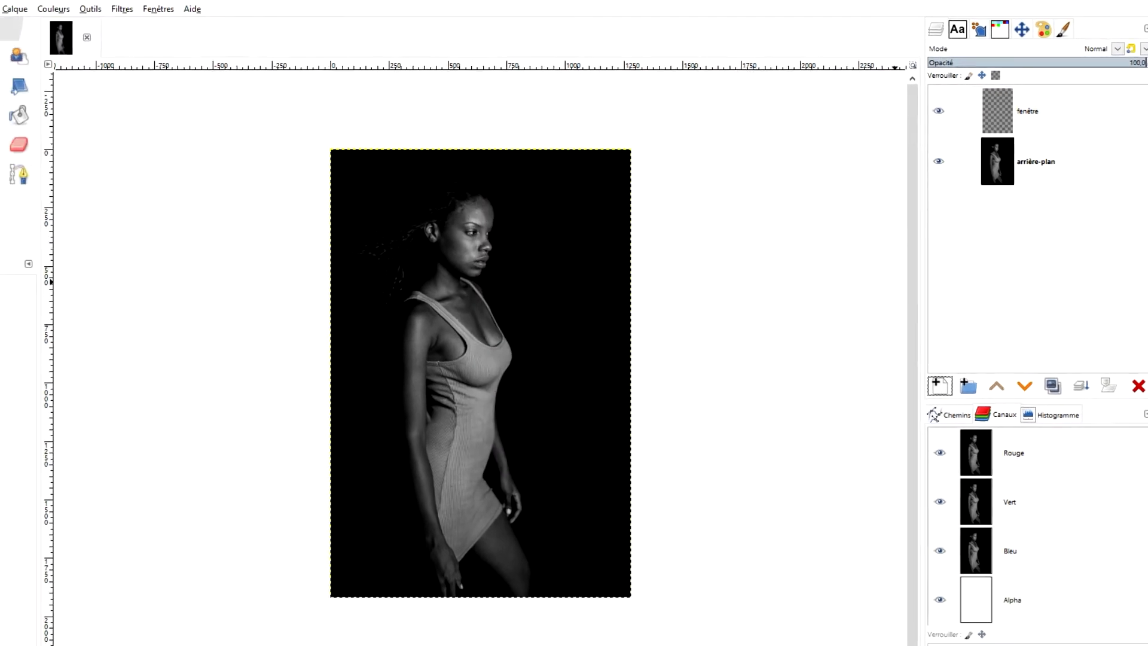
Draw a rectangular selection with fixed 1:1 proportions, about 324 px wide, behind the woman's head.
{"action": "left_click", "coordinate": [74, 61]}
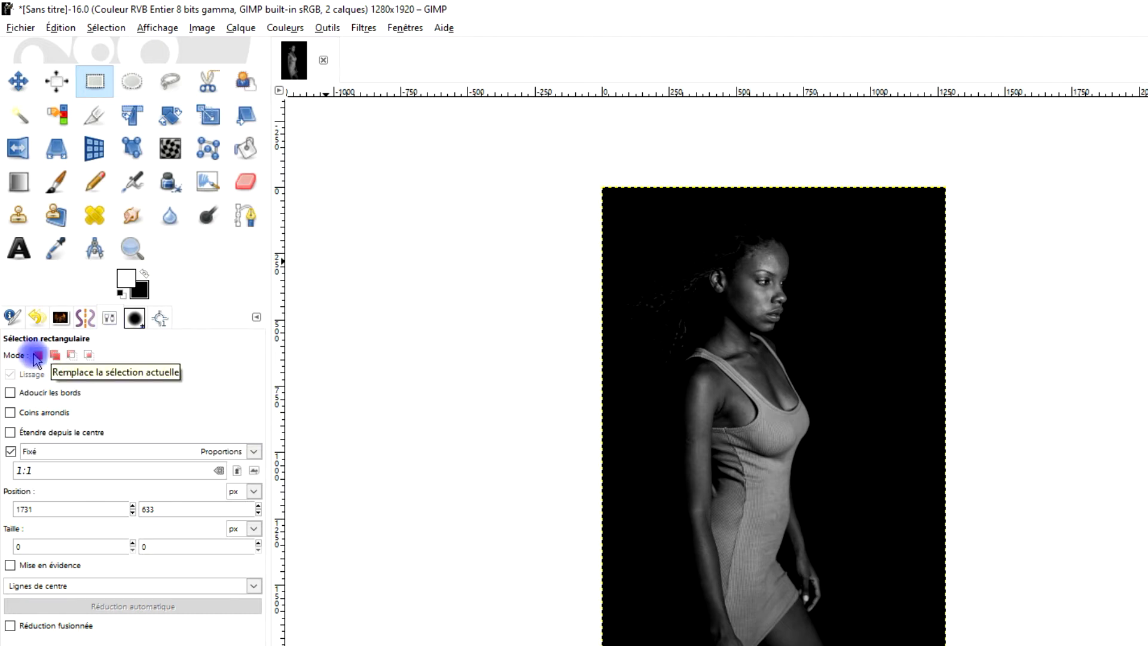
{"action": "left_click", "coordinate": [12, 452]}
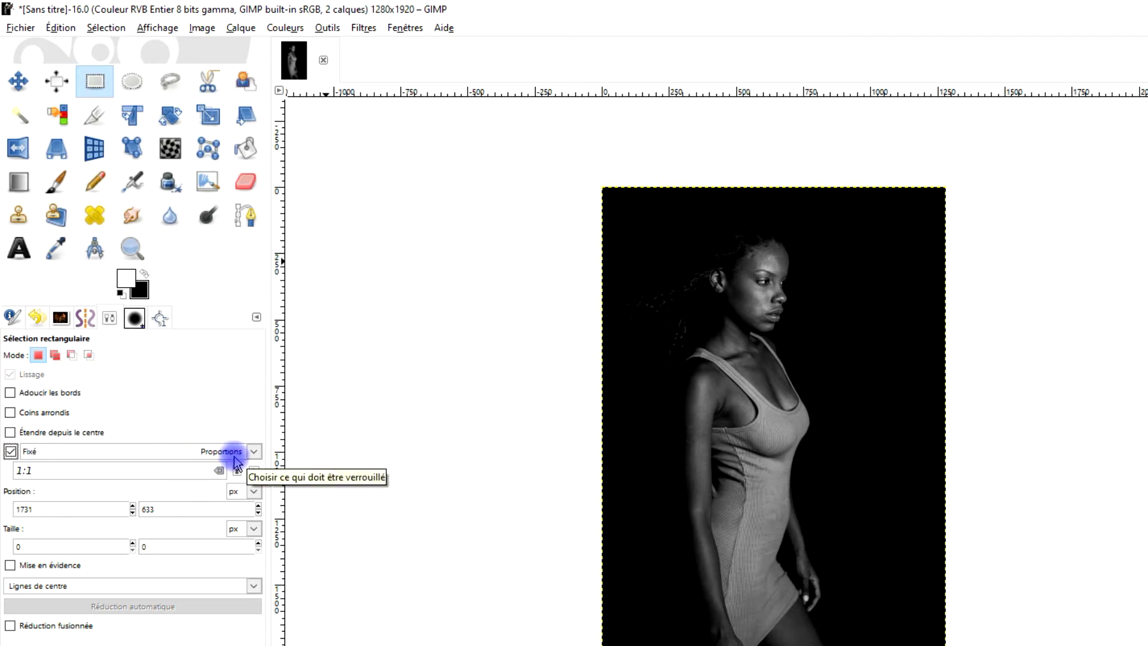
{"action": "scroll", "coordinate": [742, 251], "scroll_direction": "up", "scroll_amount": 2}
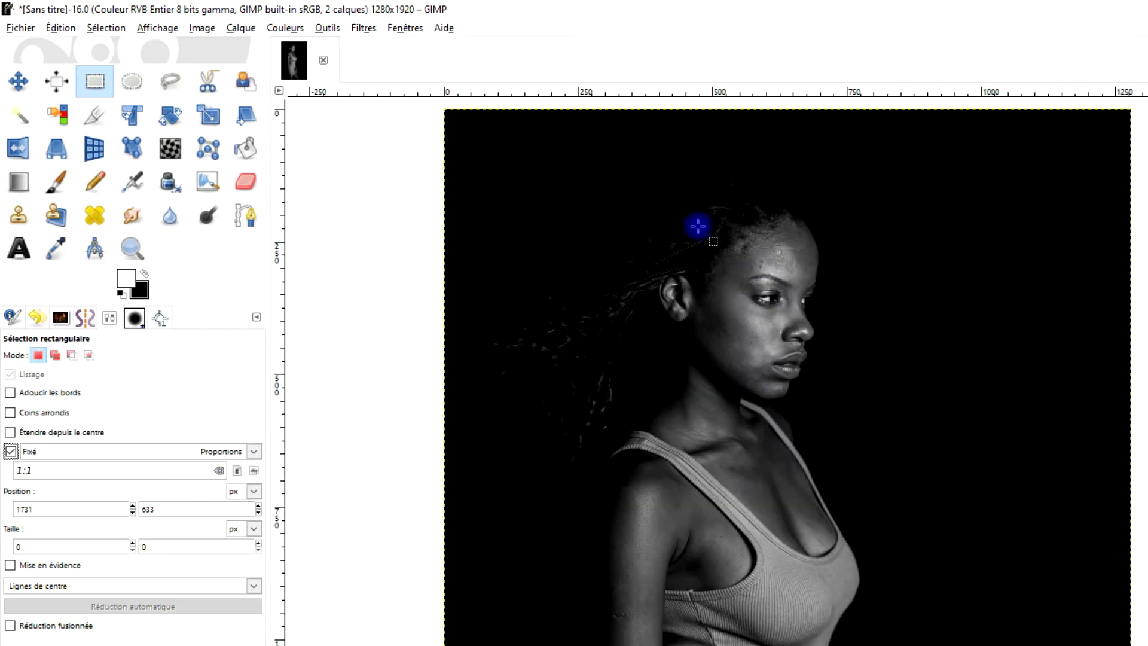
{"action": "left_click_drag", "start_coordinate": [499, 151], "coordinate": [651, 322]}
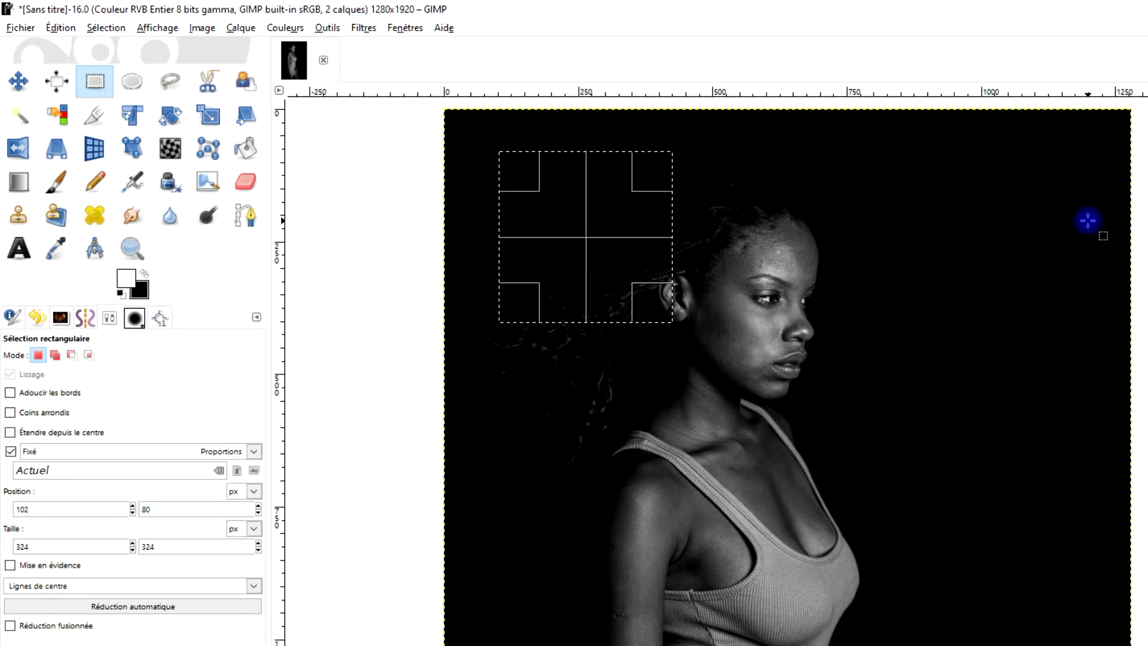
Set the selection's size to 250 × 250 px and move it to about X 140, Y 99.
{"action": "double_click", "coordinate": [49, 546]}
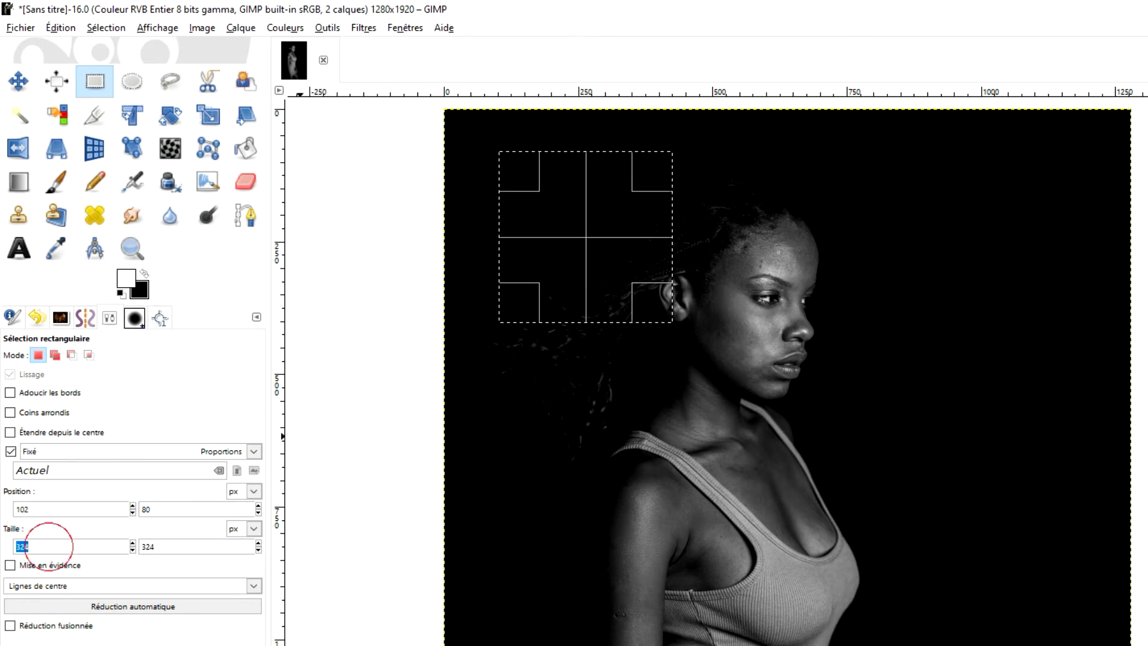
{"action": "type", "text": "250"}
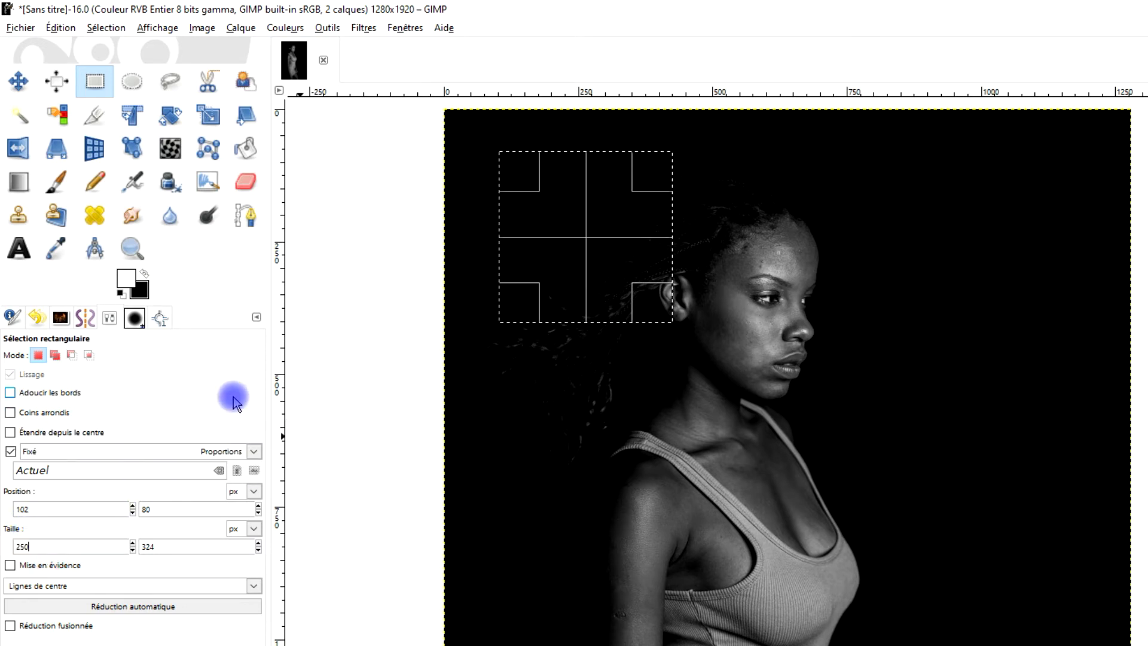
{"action": "double_click", "coordinate": [186, 547]}
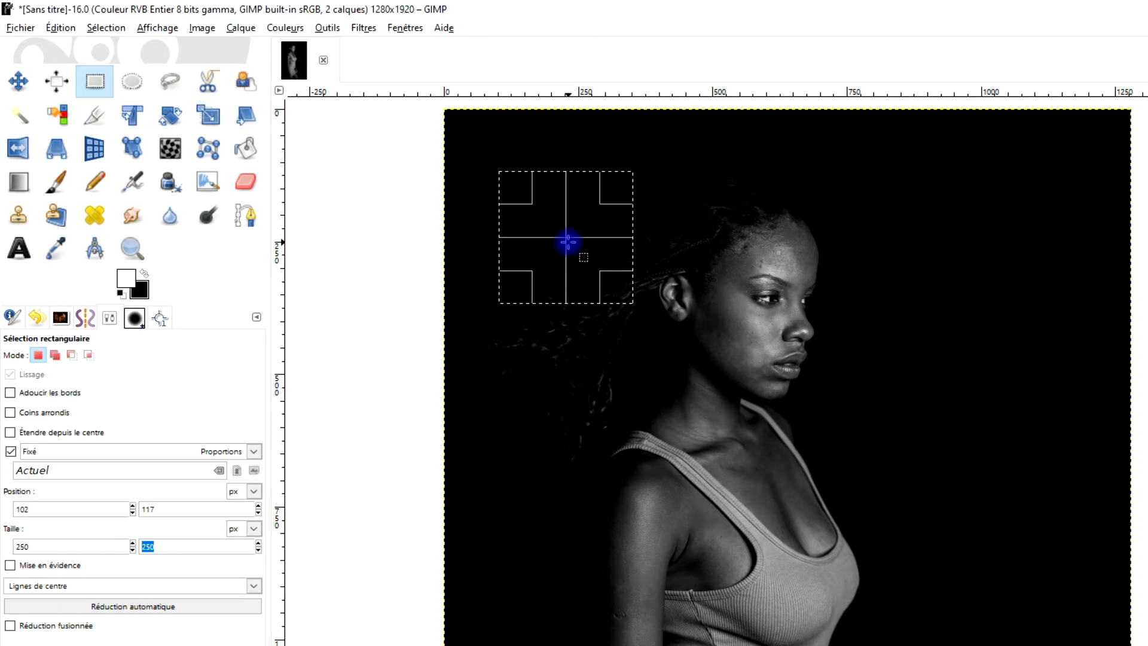
{"action": "left_click_drag", "start_coordinate": [586, 230], "coordinate": [588, 232]}
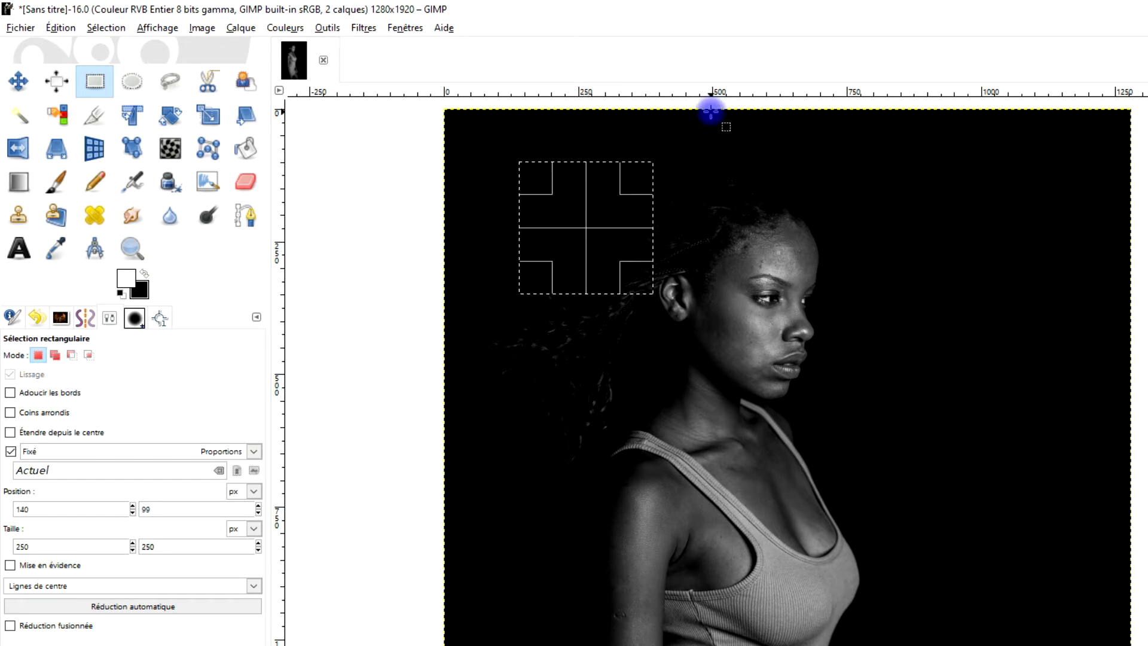
Fill the square selection with the white foreground colour and crop the fenêtre layer to its content.
{"action": "left_click", "coordinate": [128, 278]}
{"action": "left_click_drag", "start_coordinate": [126, 279], "coordinate": [561, 184]}
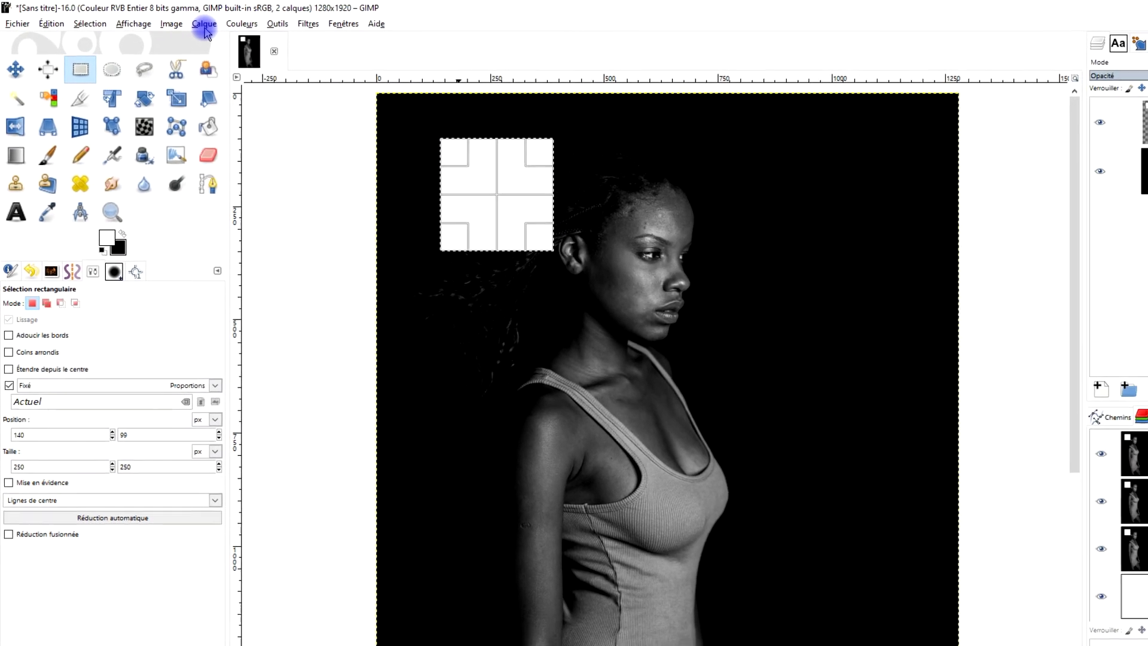
{"action": "left_click", "coordinate": [215, 25]}
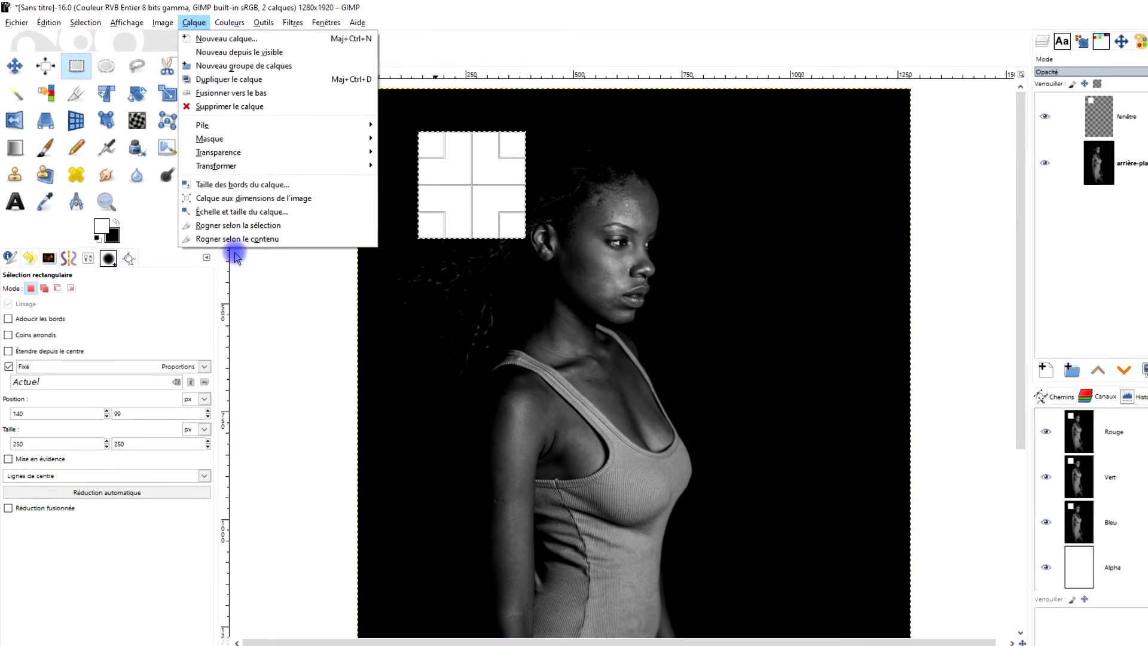
{"action": "left_click", "coordinate": [237, 238]}
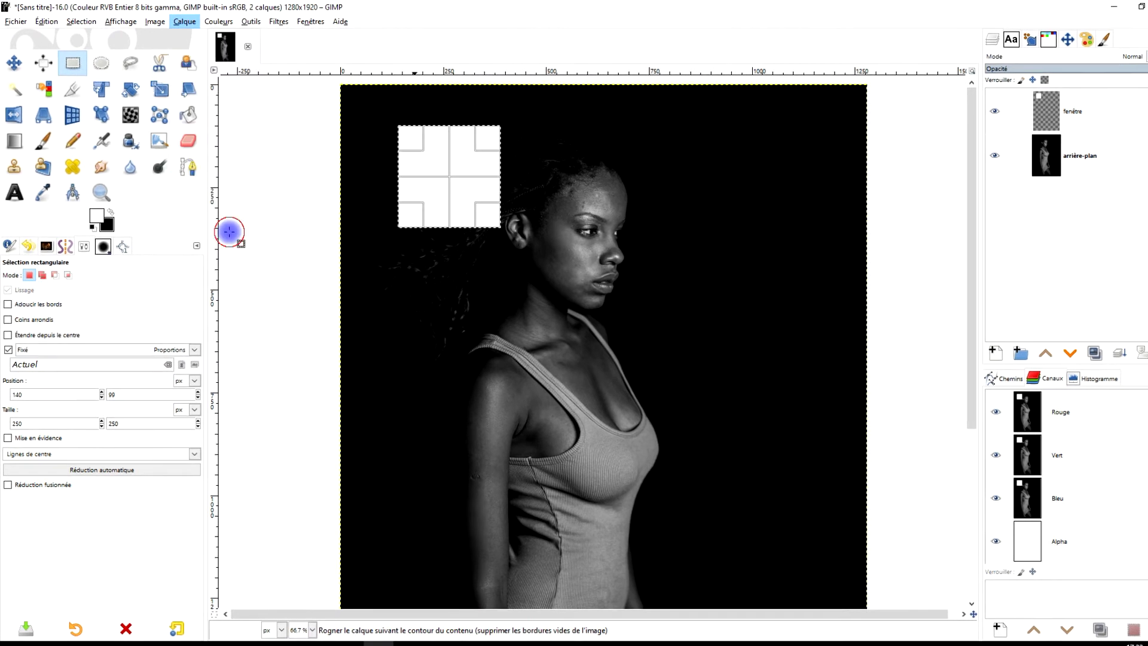
Clear the selection around the white square.
{"action": "left_click", "coordinate": [79, 21]}
{"action": "left_click", "coordinate": [95, 65]}
{"action": "scroll", "coordinate": [345, 197], "scroll_direction": "down", "scroll_amount": 2}
{"action": "scroll", "coordinate": [323, 195], "scroll_direction": "up", "scroll_amount": 1}
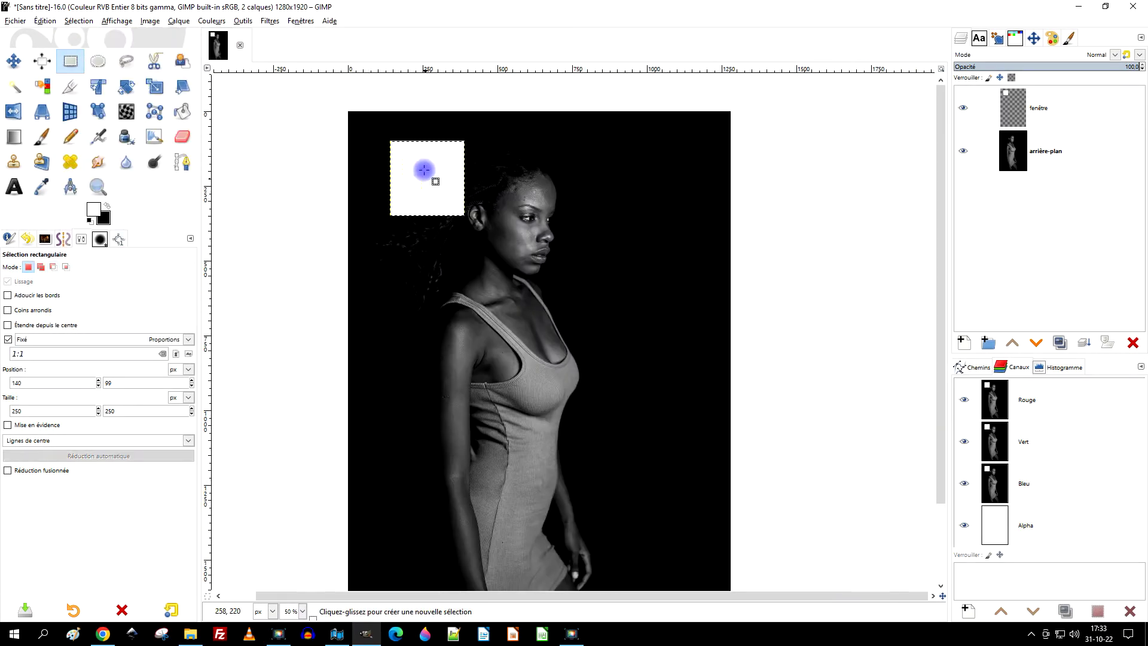
Rename the fenêtre layer as fenêtre #1.
{"action": "left_click", "coordinate": [1007, 104]}
{"action": "left_click", "coordinate": [1057, 112]}
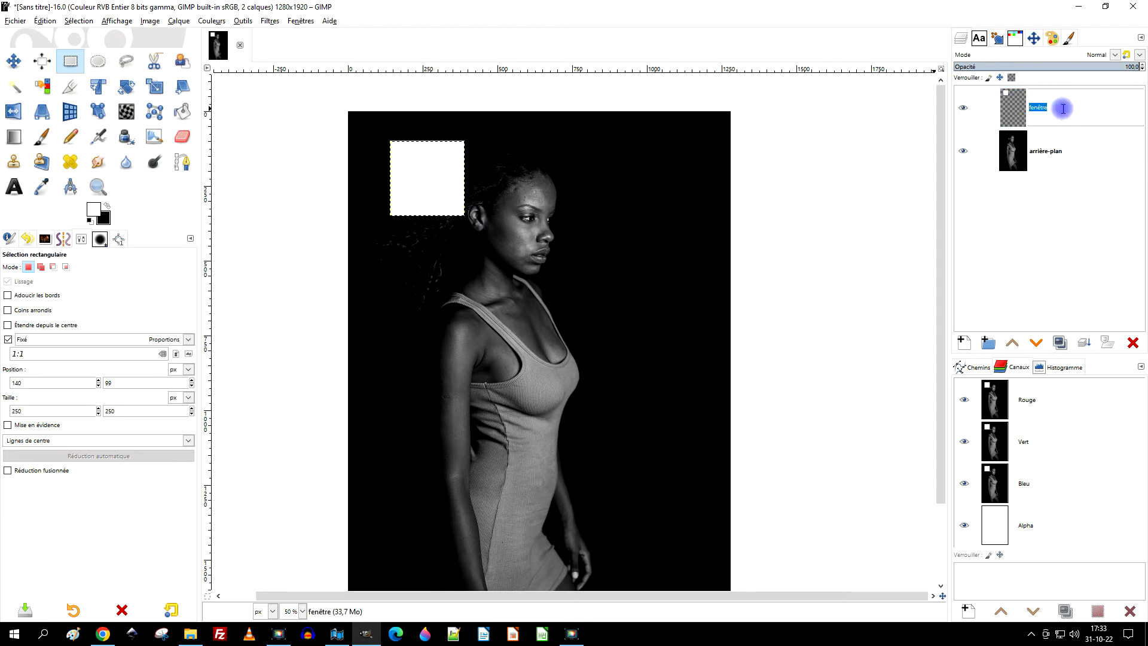
{"action": "type", "text": "#1"}
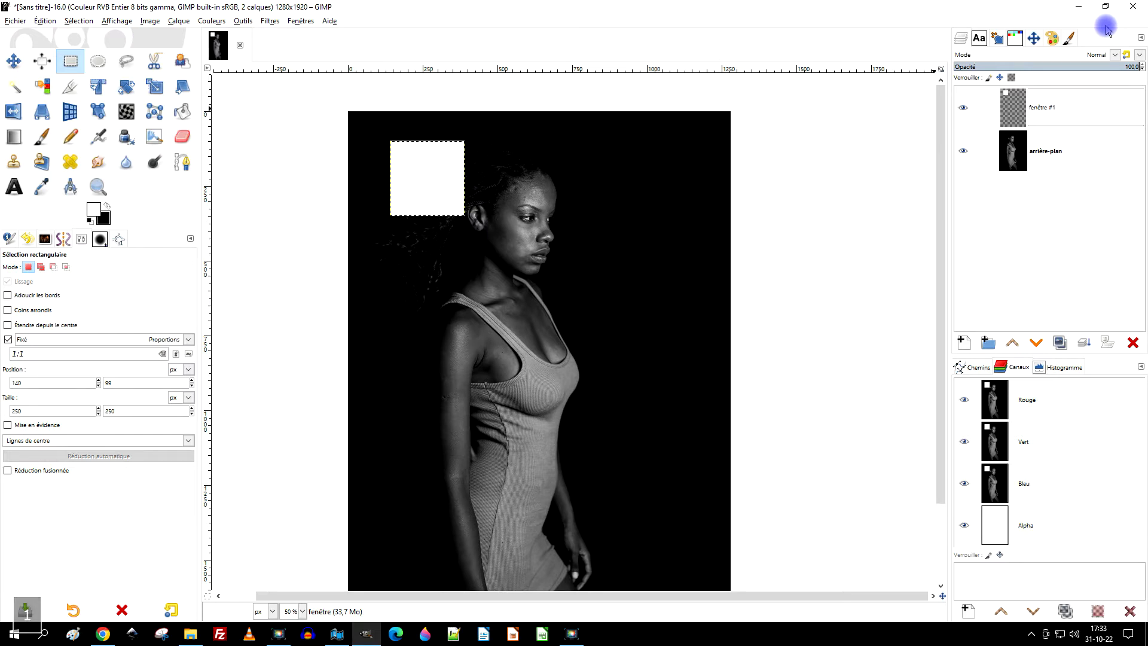
{"action": "key", "text": "Return"}
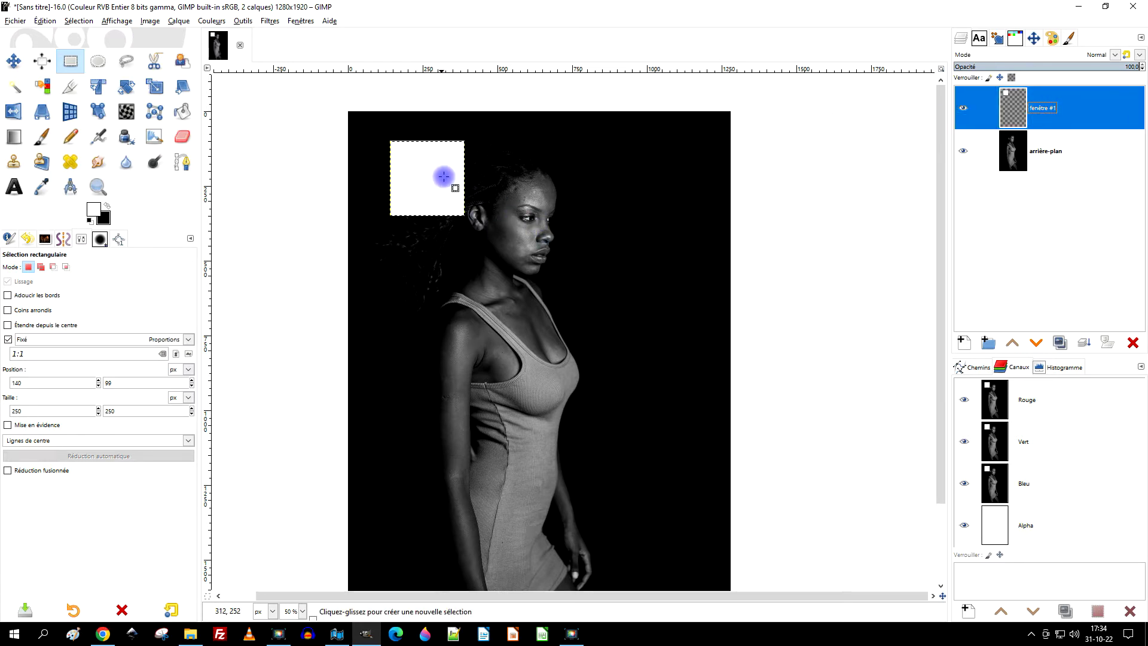
{"action": "scroll", "coordinate": [409, 144], "scroll_direction": "up", "scroll_amount": 4, "text": "ctrl"}
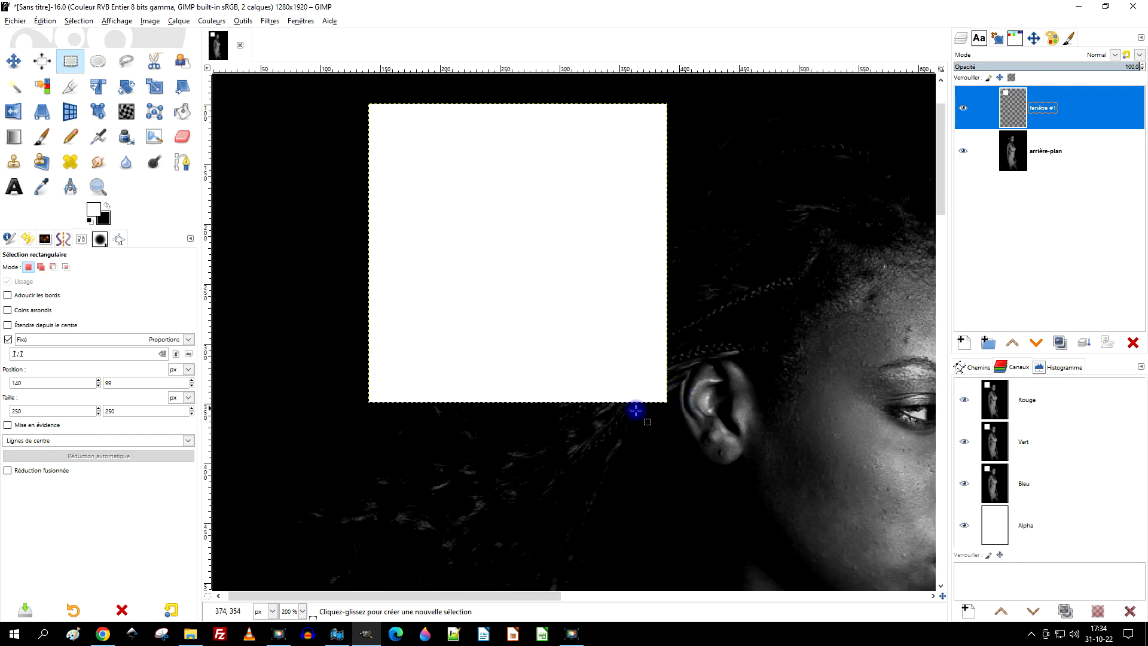
{"action": "scroll", "coordinate": [418, 266], "scroll_direction": "down", "scroll_amount": 4, "text": "ctrl"}
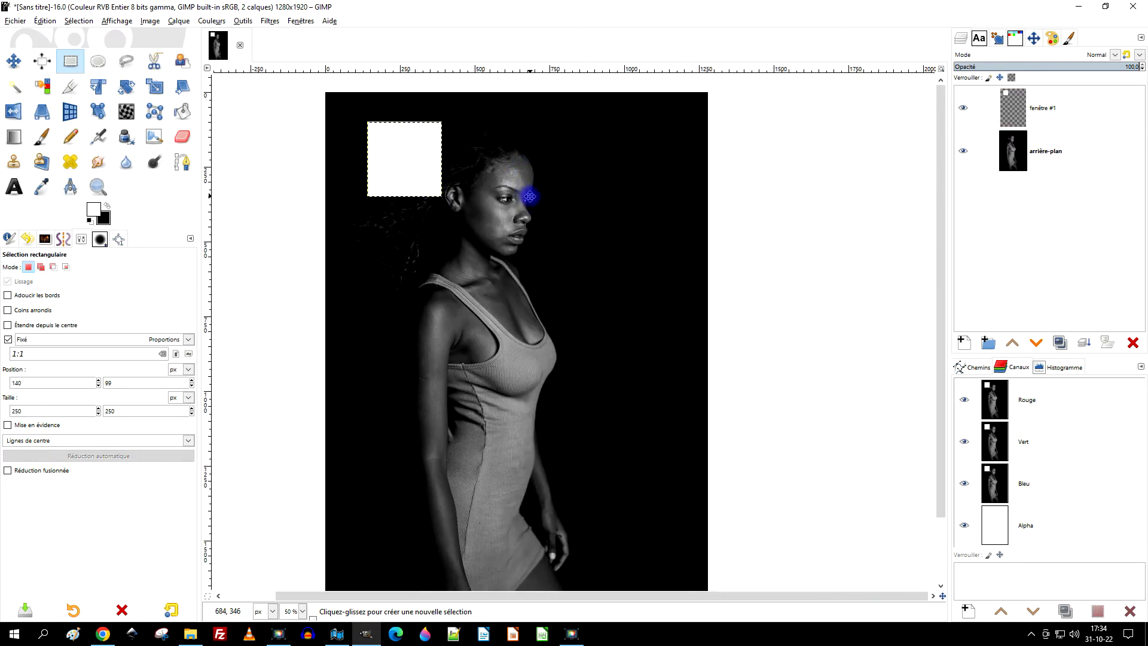
{"action": "left_click", "coordinate": [42, 137]}
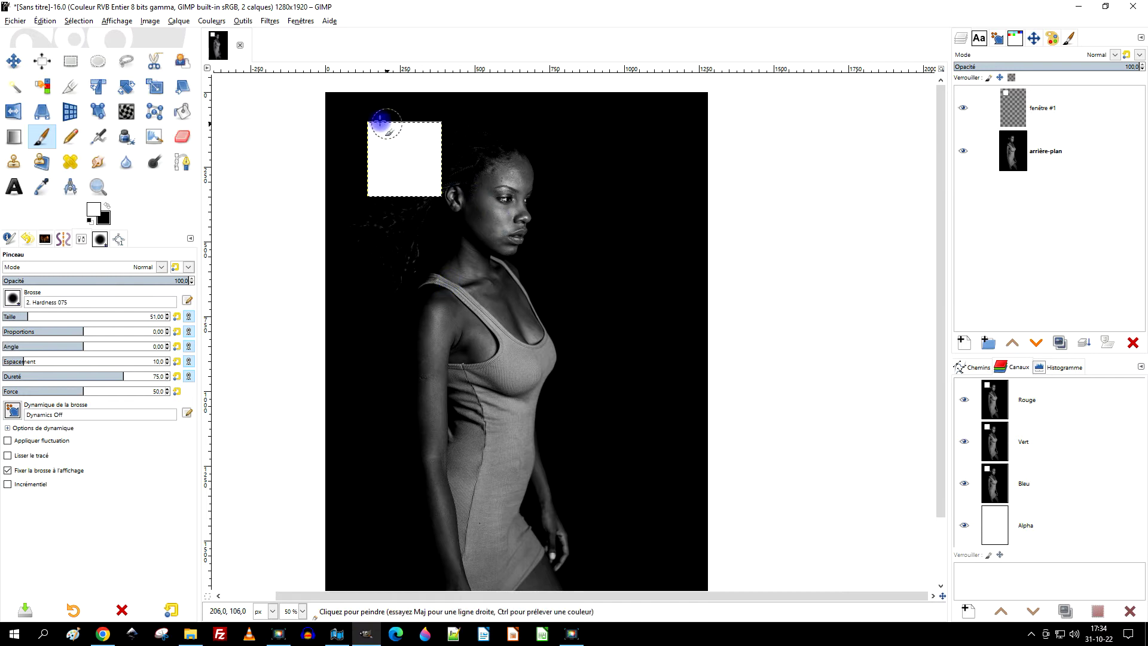
{"action": "scroll", "coordinate": [376, 129], "scroll_direction": "up", "scroll_amount": 3}
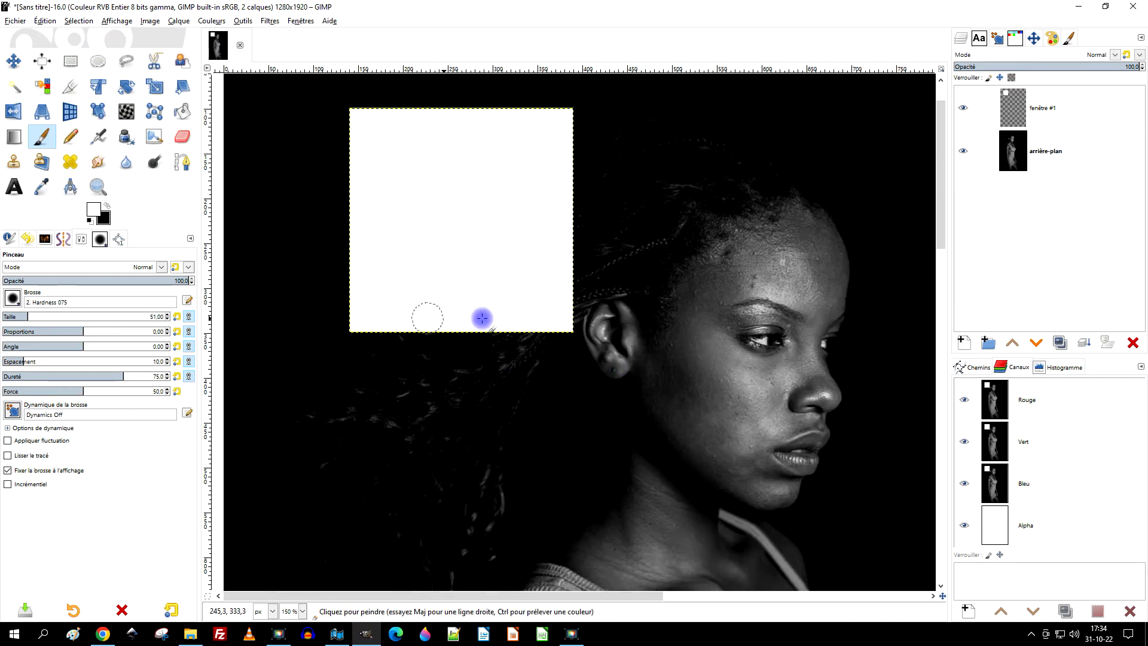
{"action": "scroll", "coordinate": [506, 320], "scroll_direction": "down", "scroll_amount": 5}
{"action": "scroll", "coordinate": [538, 302], "scroll_direction": "up", "scroll_amount": 1}
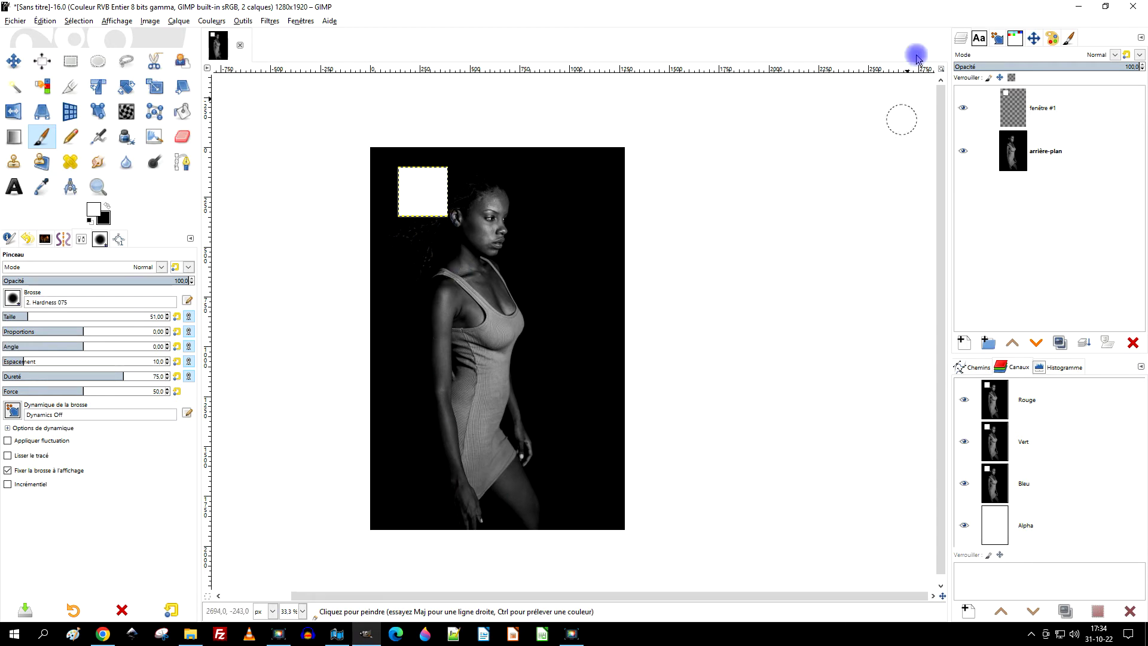
Duplicate the fenêtre #1 layer five times to obtain layers fenêtre #2 to fenêtre #6.
{"action": "left_click", "coordinate": [1014, 113]}
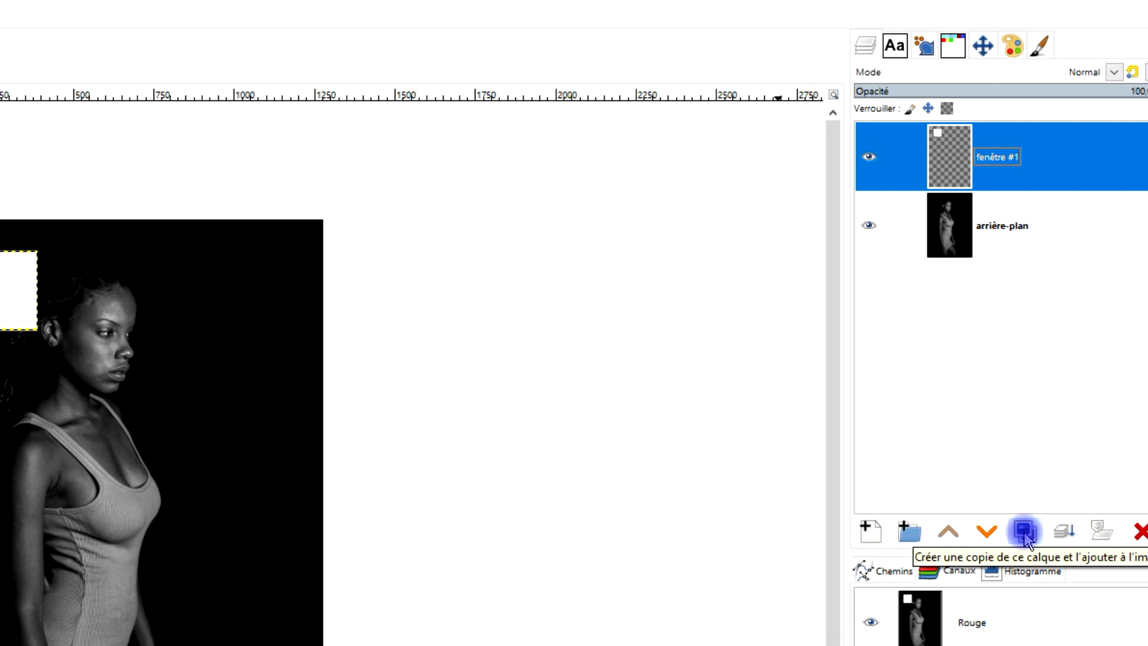
{"action": "left_click", "coordinate": [1025, 535]}
{"action": "left_click", "coordinate": [1024, 535]}
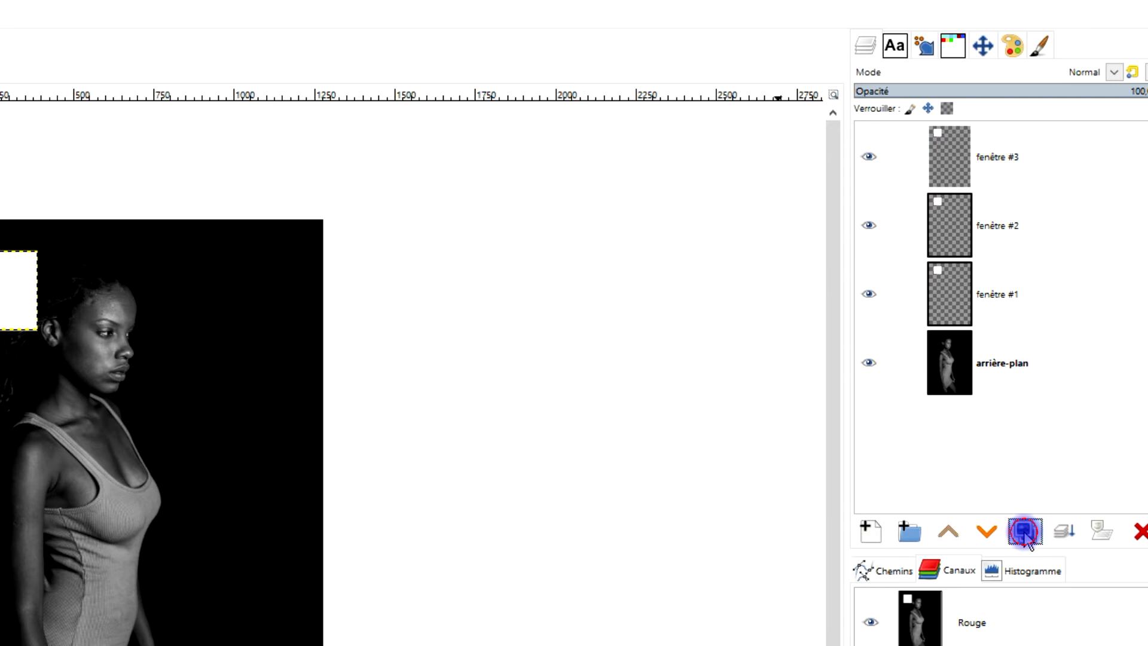
{"action": "left_click", "coordinate": [1025, 535]}
{"action": "left_click", "coordinate": [1025, 536]}
{"action": "left_click", "coordinate": [1024, 535]}
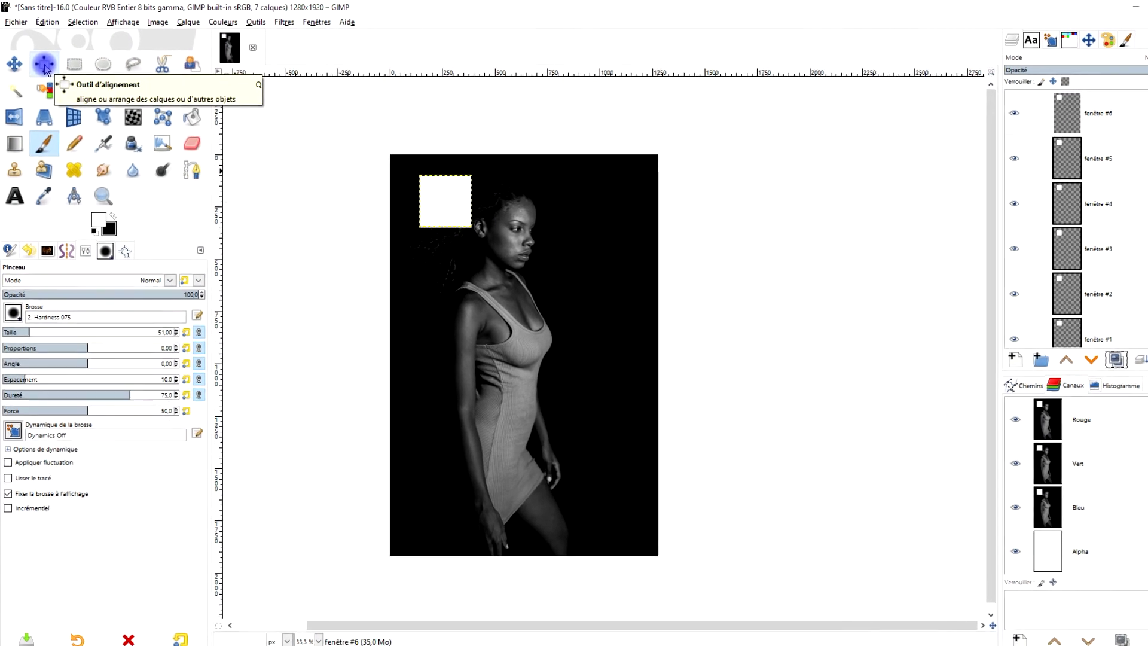
Select the six stacked window layers with the Alignment tool and distribute them evenly over the full image height.
{"action": "left_click", "coordinate": [44, 64]}
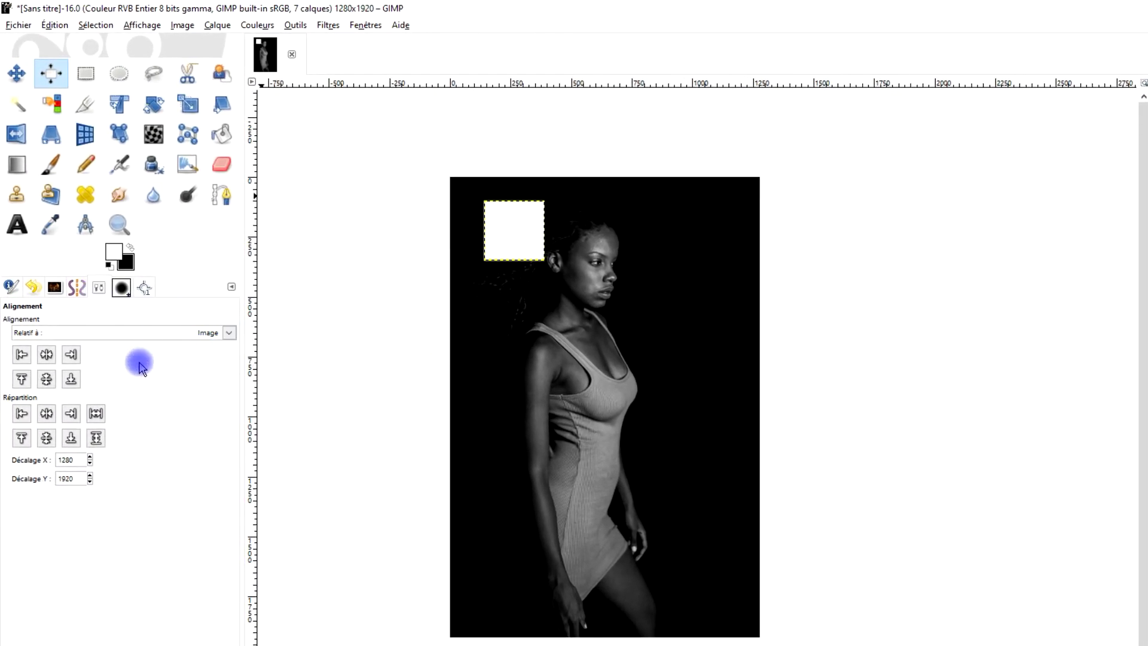
{"action": "left_click_drag", "start_coordinate": [432, 165], "coordinate": [560, 307]}
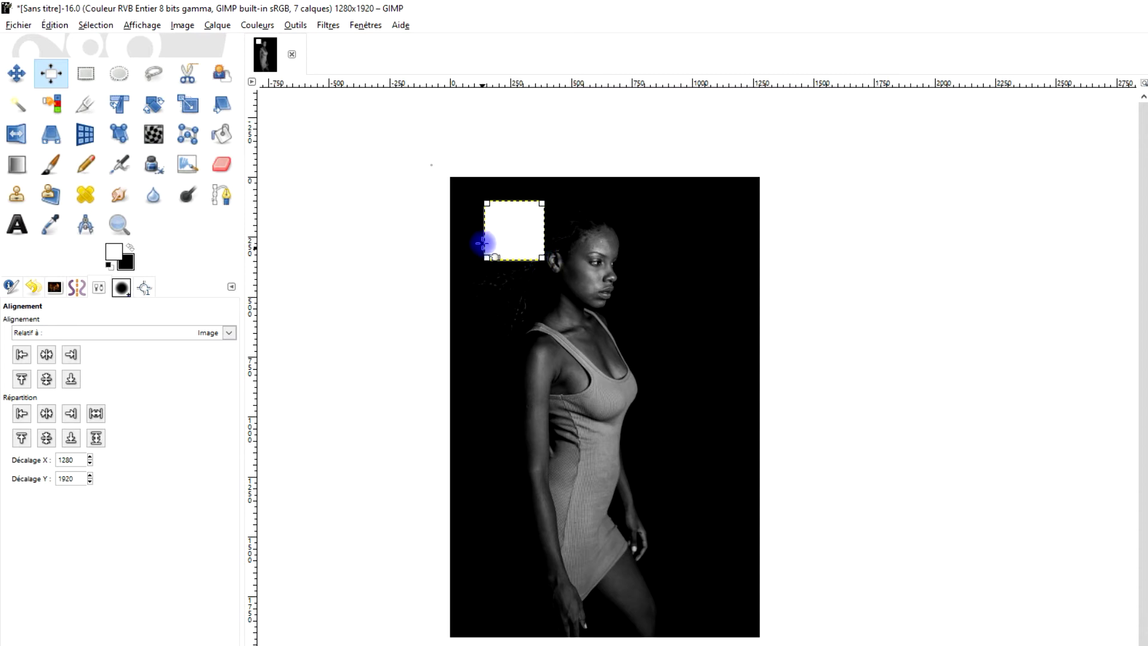
{"action": "left_click", "coordinate": [82, 460]}
{"action": "left_click_drag", "start_coordinate": [82, 460], "coordinate": [37, 462]}
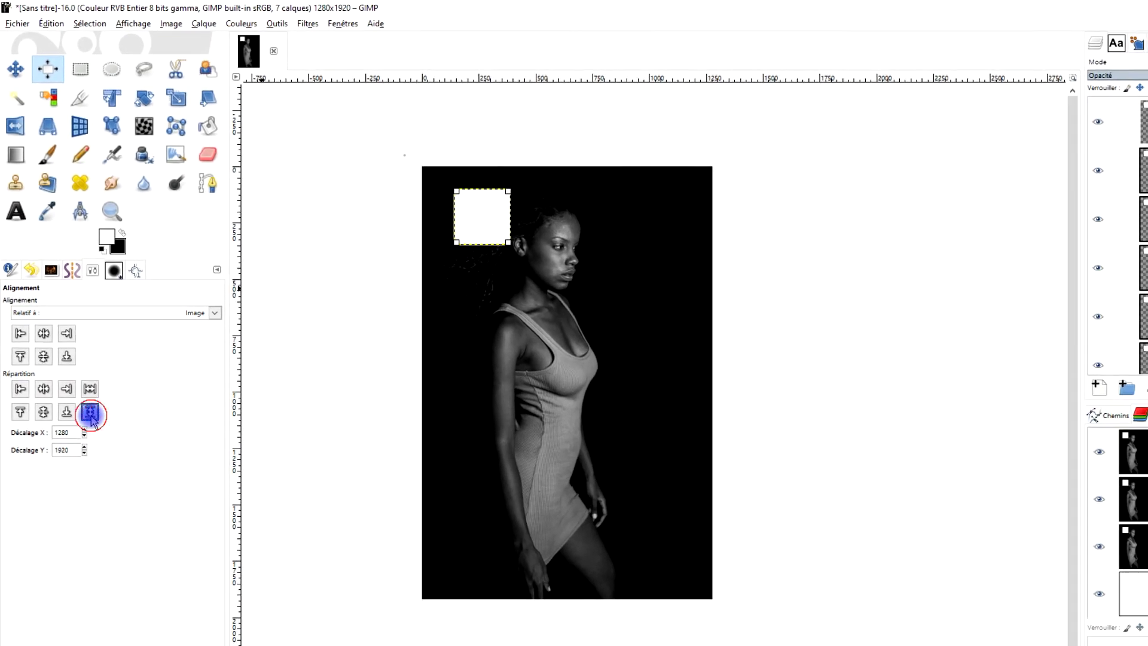
{"action": "left_click", "coordinate": [96, 441]}
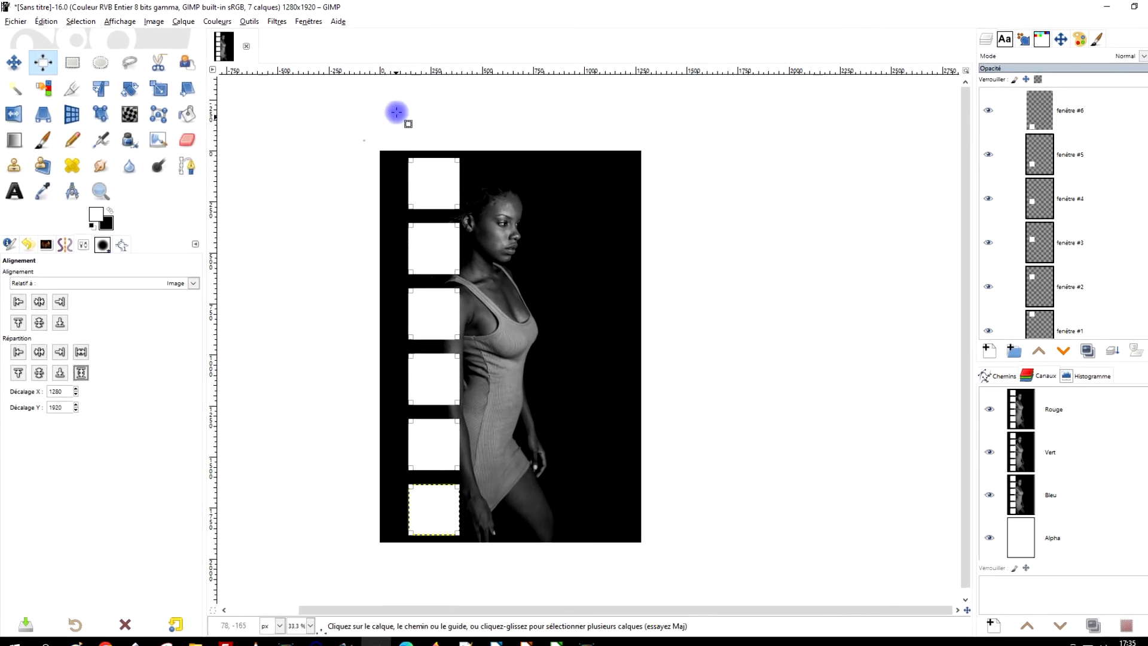
Merge the window layers down one by one from fenêtre #6 until only fenêtre #1 remains above the background.
{"action": "left_click", "coordinate": [1024, 110]}
{"action": "left_click_drag", "start_coordinate": [1042, 114], "coordinate": [1012, 110]}
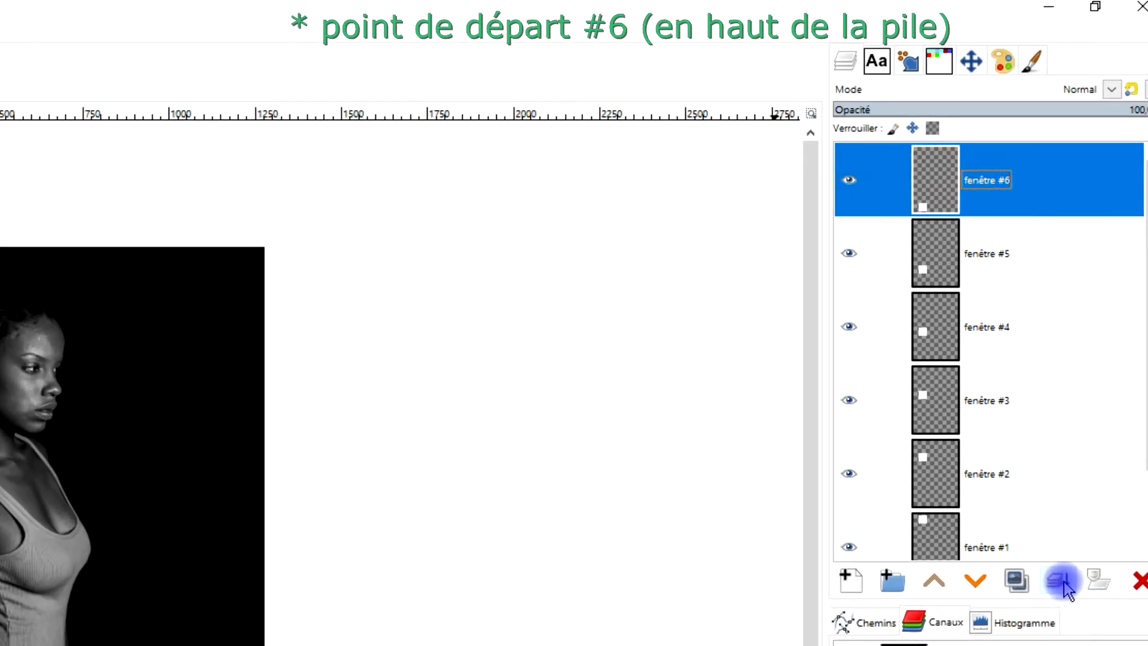
{"action": "left_click", "coordinate": [1084, 343]}
{"action": "left_click", "coordinate": [1065, 583]}
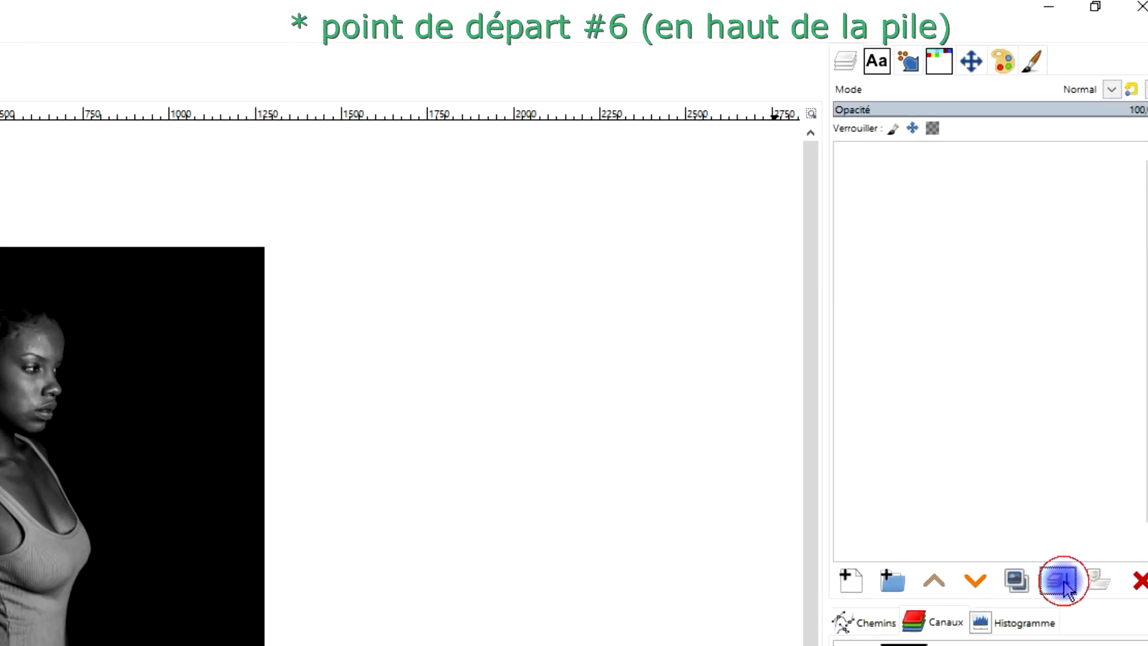
{"action": "left_click", "coordinate": [1065, 583]}
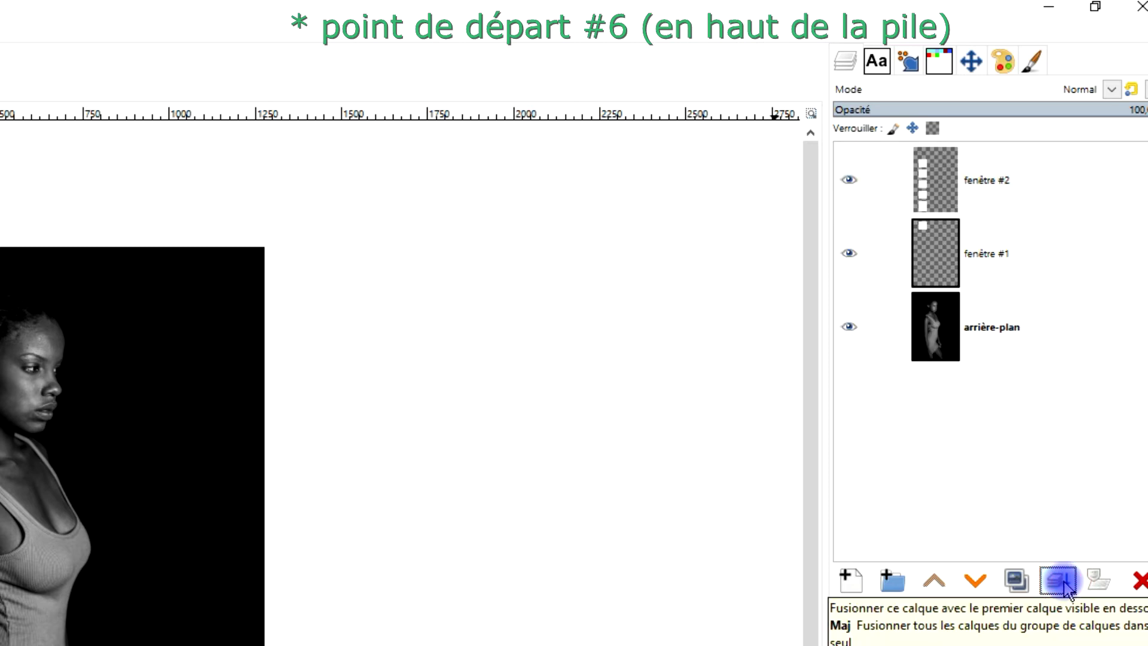
{"action": "left_click", "coordinate": [1068, 583]}
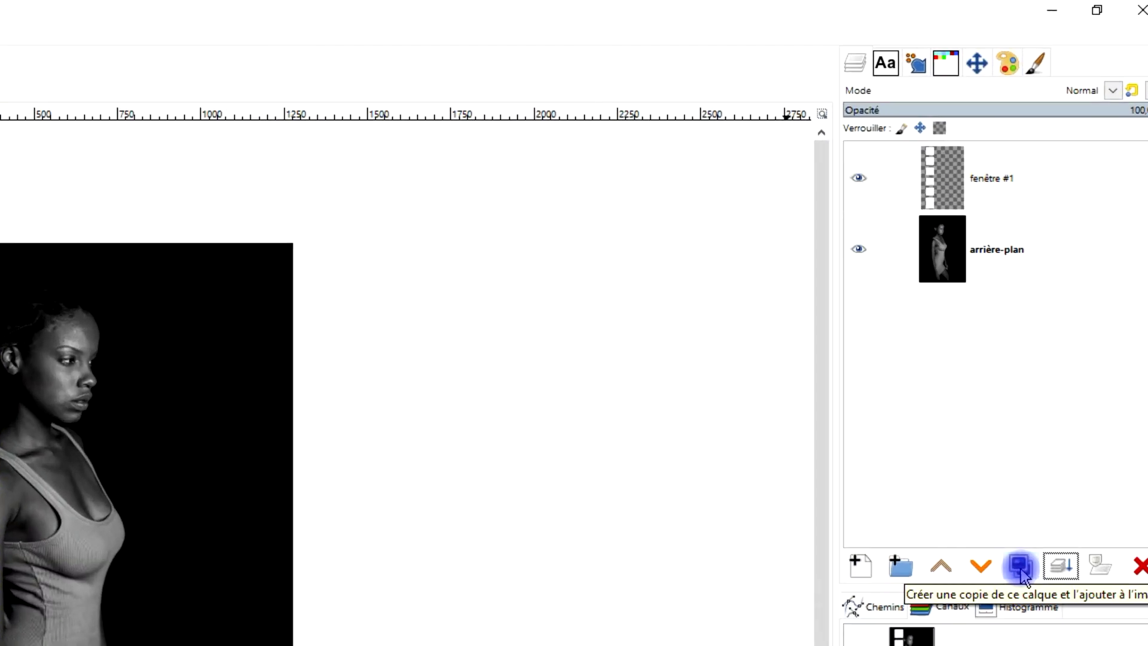
Duplicate the merged window column twice and distribute the three columns evenly across the image width with the Alignment tool.
{"action": "left_click", "coordinate": [1022, 571]}
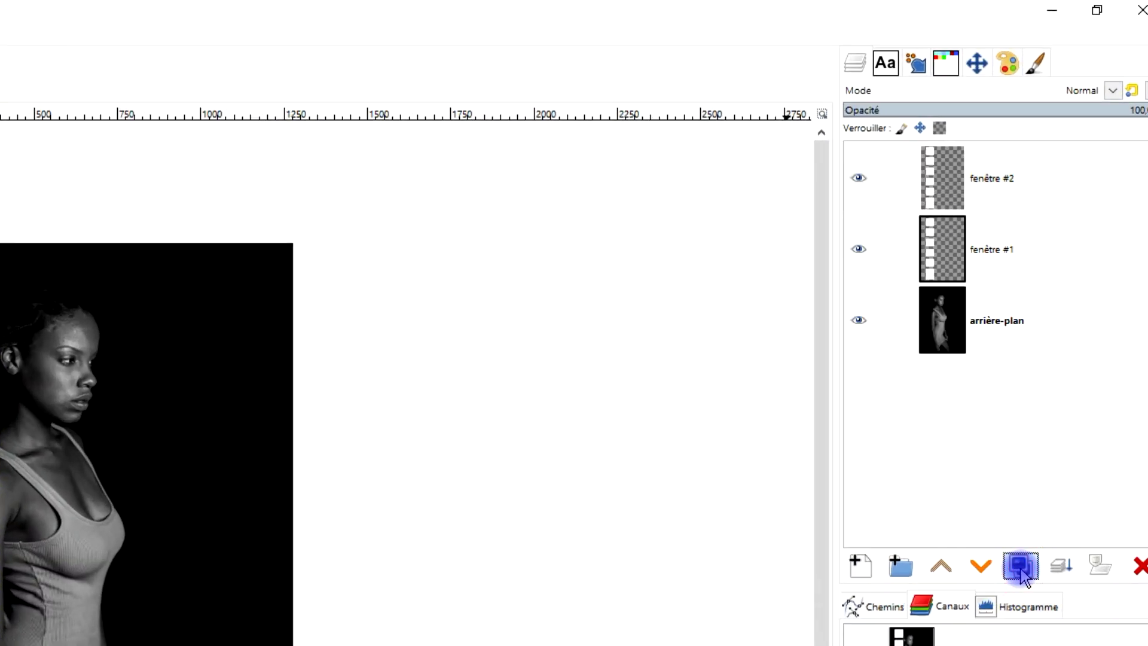
{"action": "left_click", "coordinate": [1021, 571]}
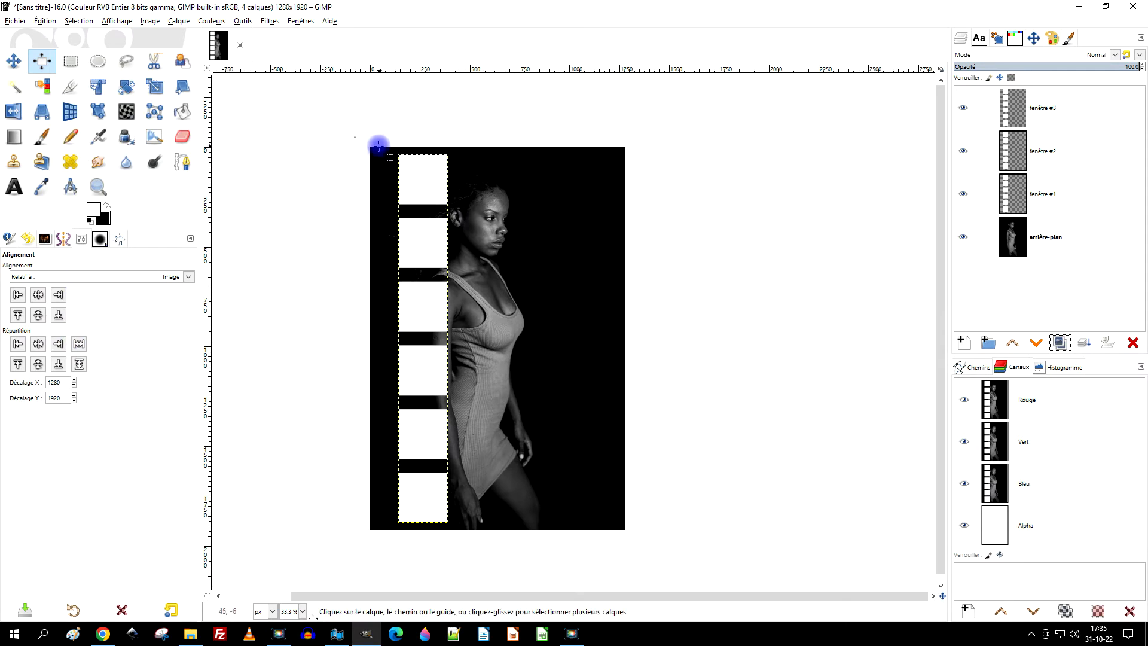
{"action": "left_click_drag", "start_coordinate": [349, 127], "coordinate": [499, 556]}
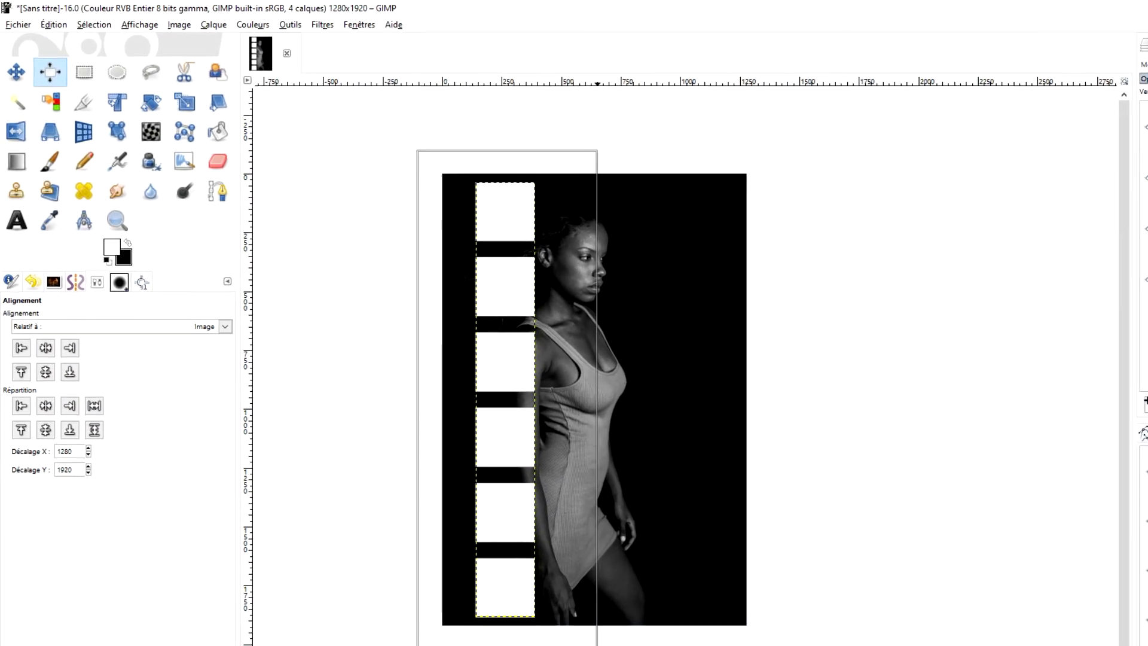
{"action": "left_click_drag", "start_coordinate": [597, 645], "coordinate": [595, 645]}
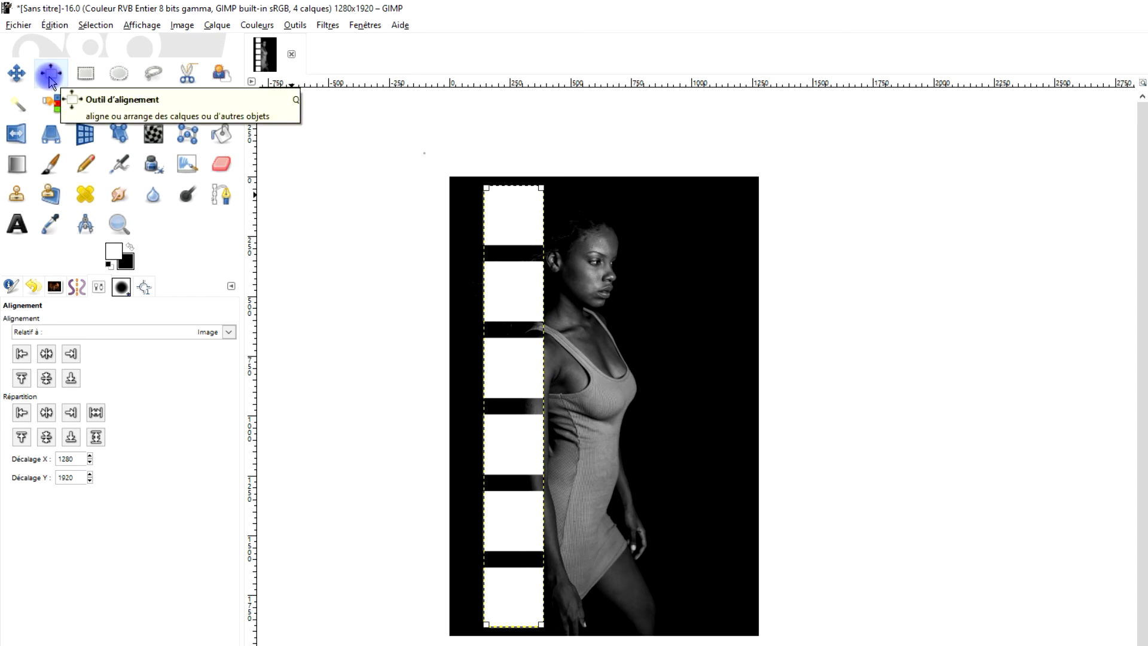
{"action": "left_click", "coordinate": [96, 413]}
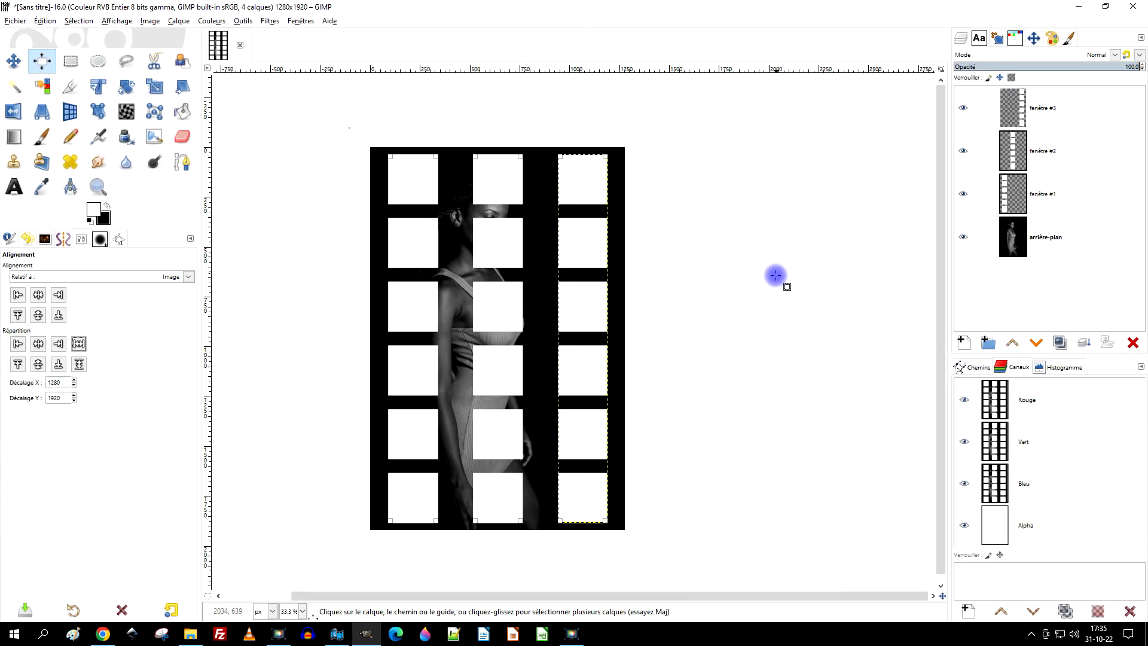
Merge the three window column layers into a single layer and rename it fenêtre.
{"action": "left_click", "coordinate": [1044, 109]}
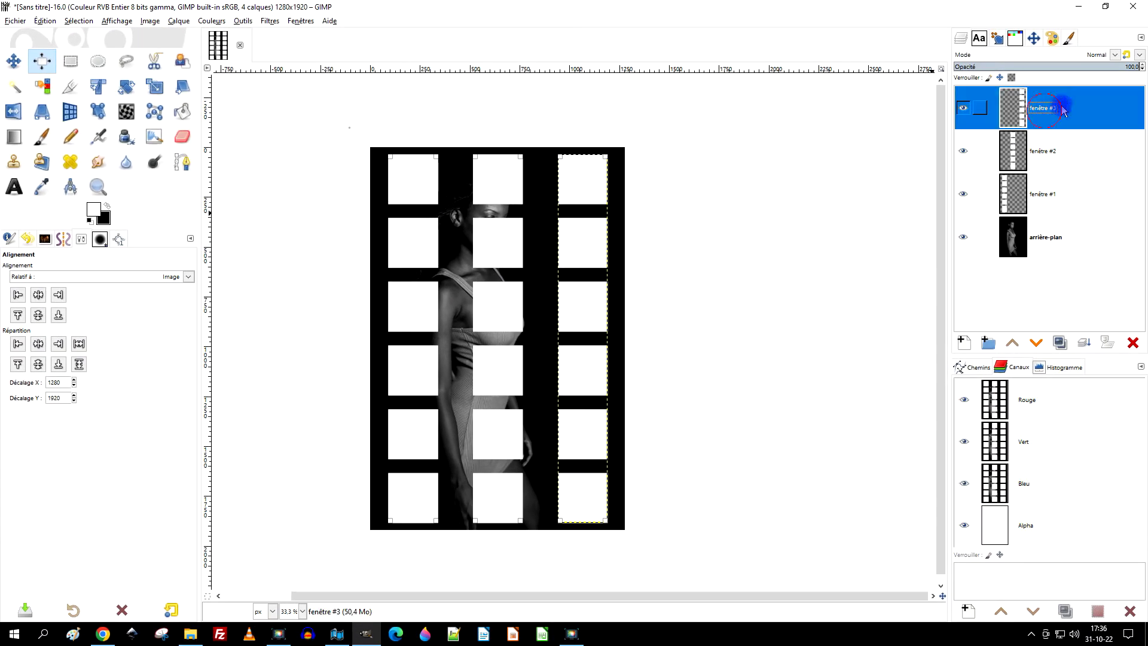
{"action": "left_click", "coordinate": [1086, 344]}
{"action": "left_click", "coordinate": [1086, 344]}
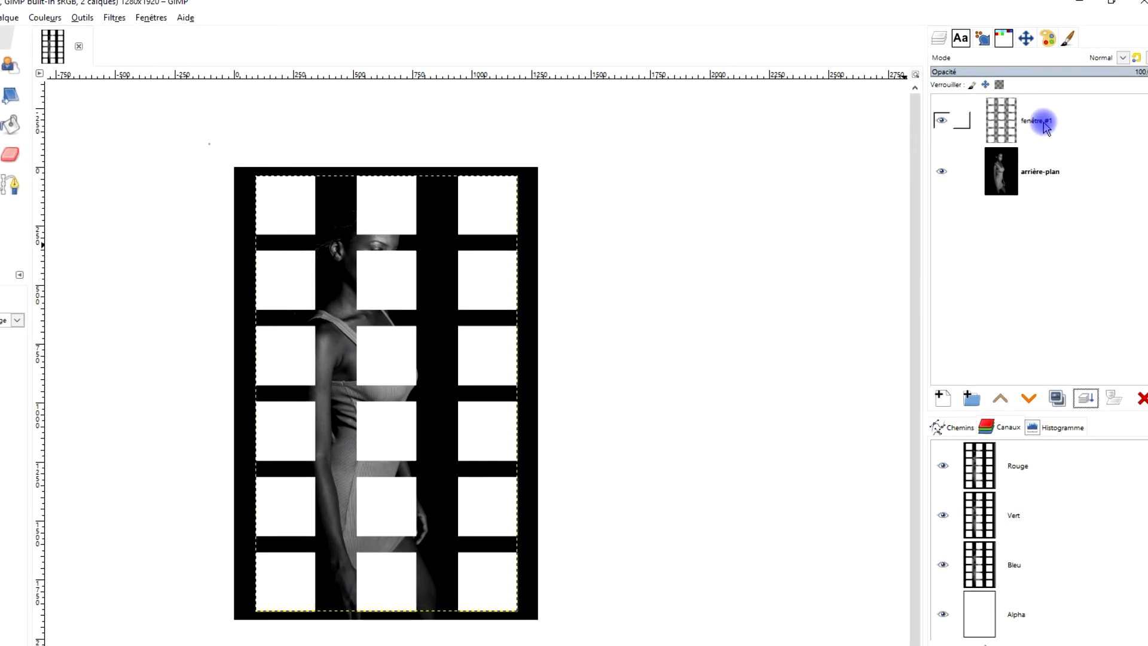
{"action": "double_click", "coordinate": [1043, 123]}
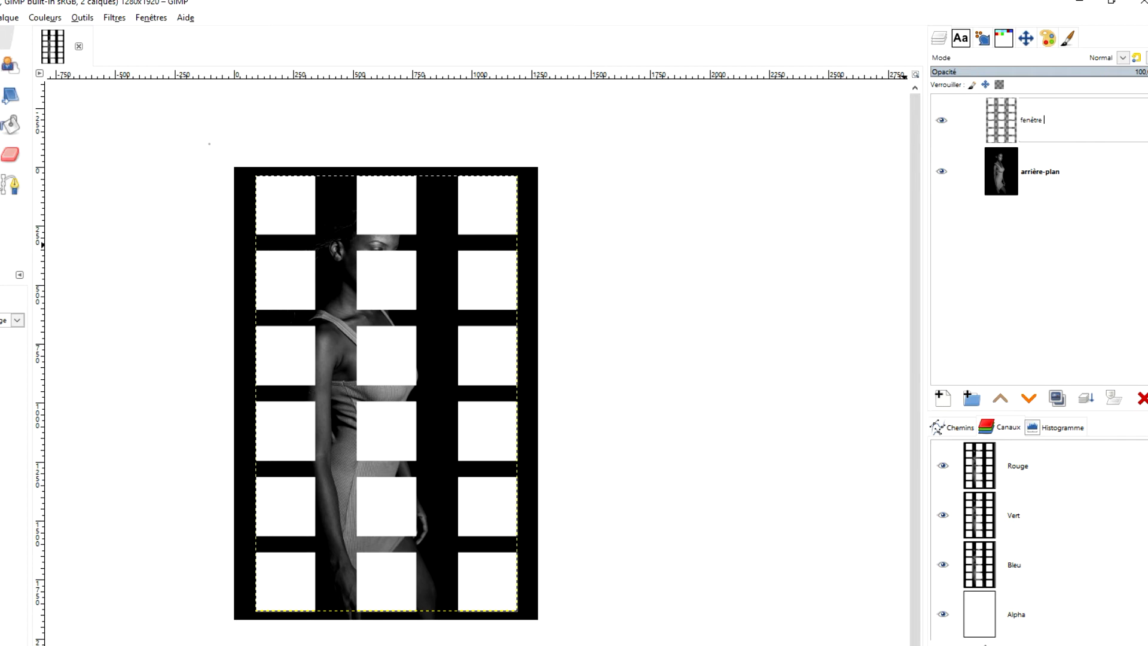
{"action": "key", "text": "Return"}
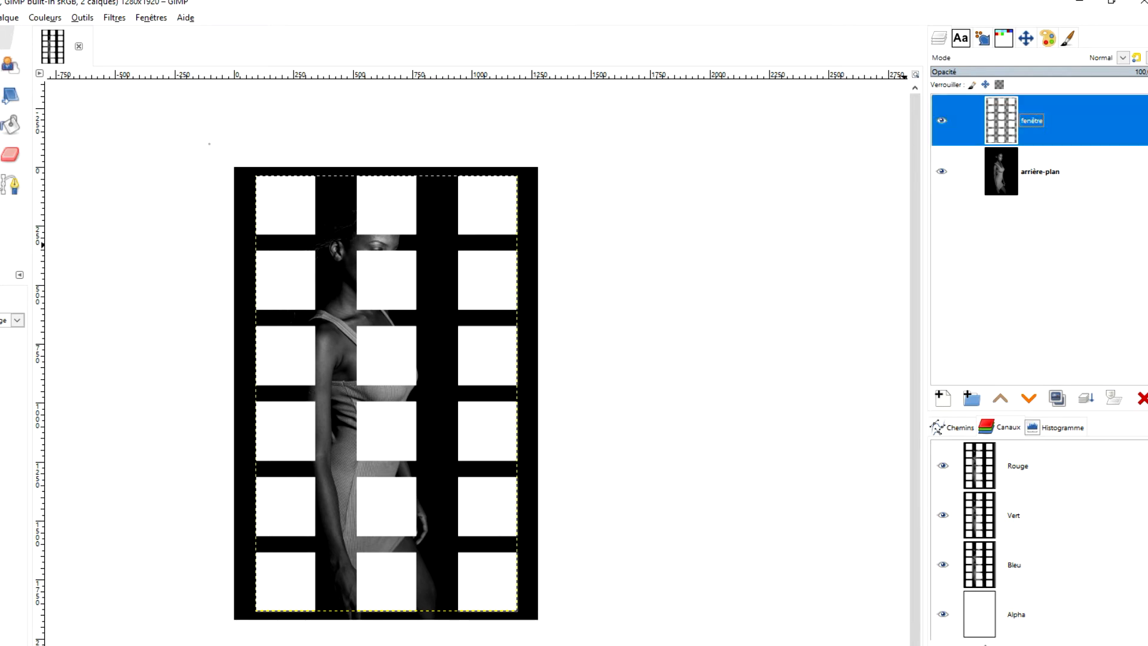
Resize the fenêtre layer to the image dimensions and set its blend mode to Lumière douce.
{"action": "left_click", "coordinate": [1016, 127]}
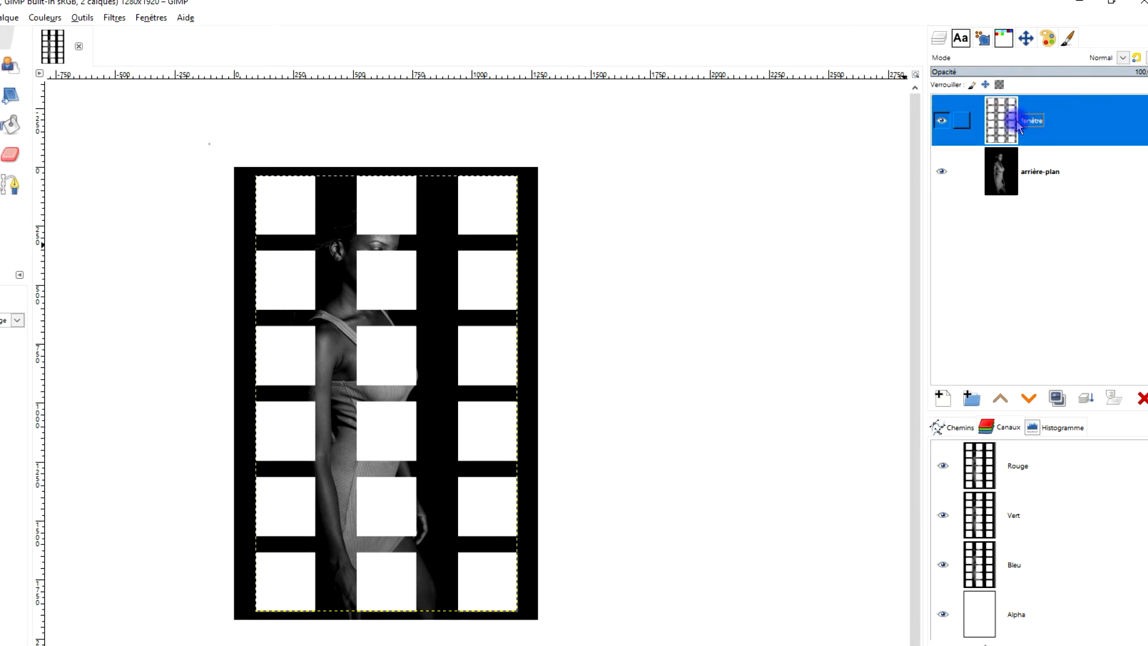
{"action": "right_click", "coordinate": [1011, 124]}
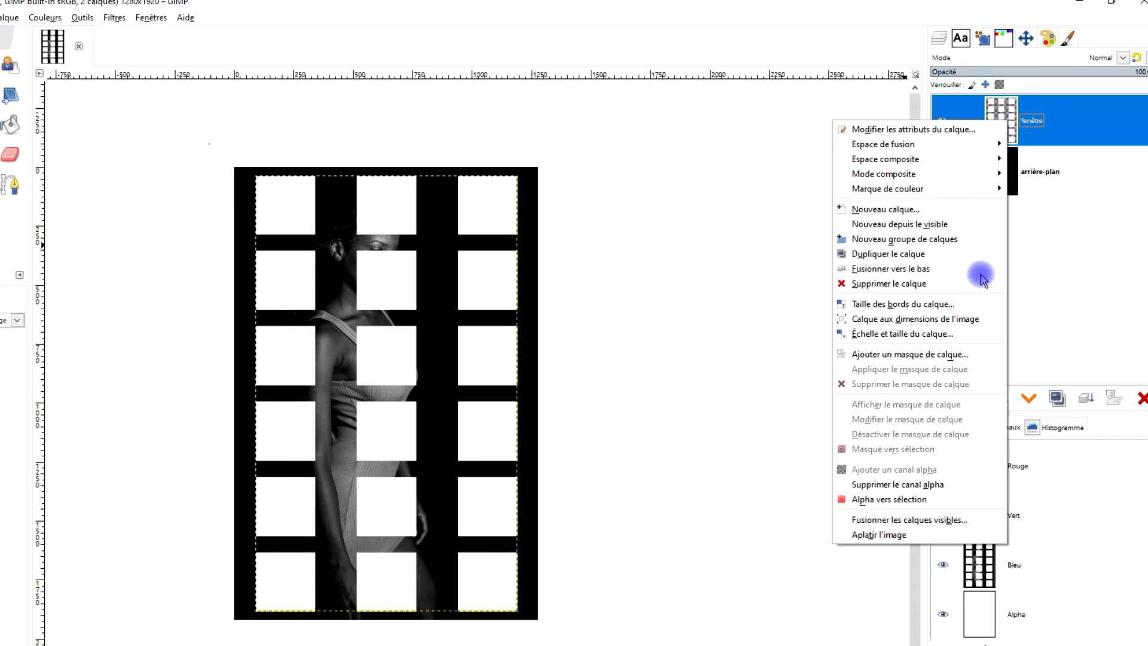
{"action": "left_click", "coordinate": [952, 322]}
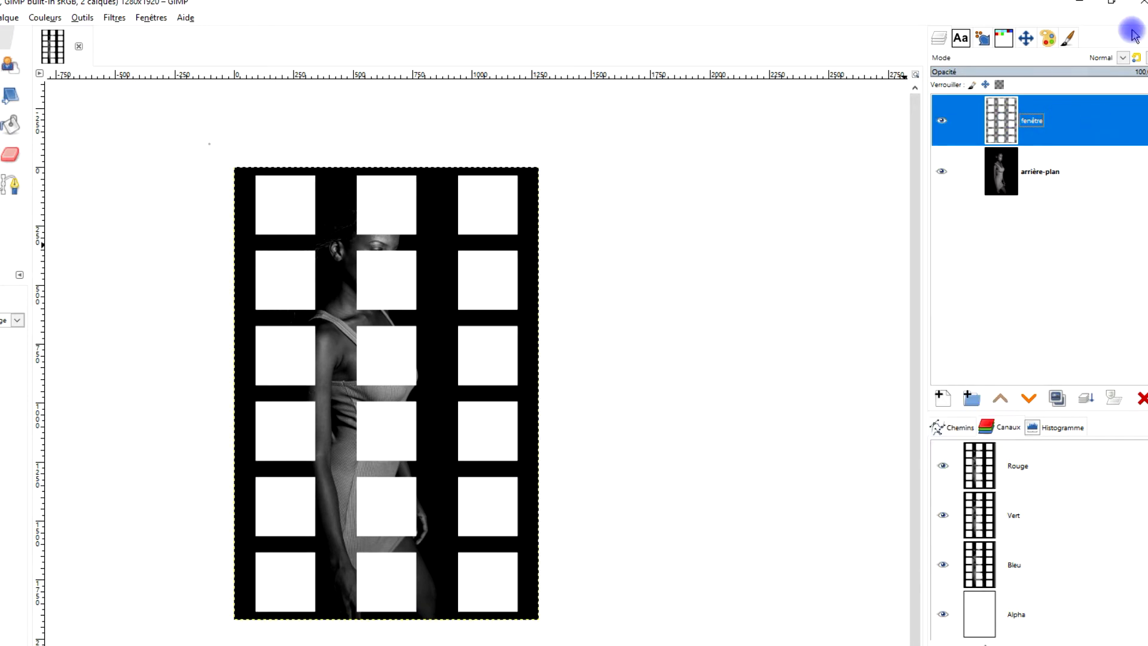
{"action": "left_click", "coordinate": [1110, 60]}
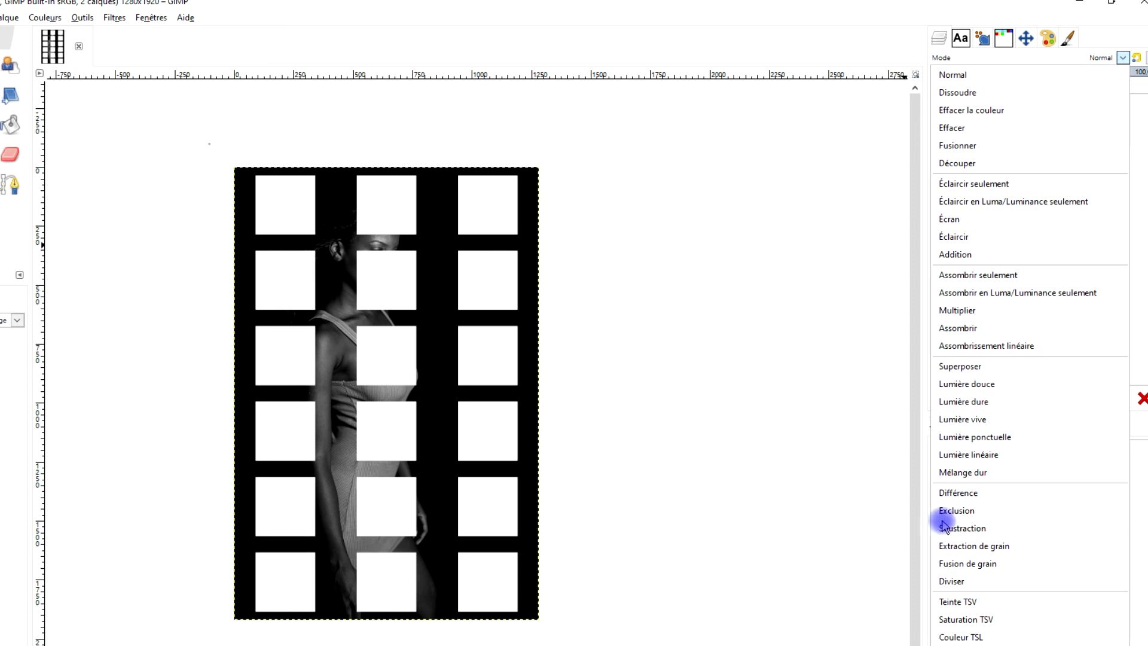
{"action": "left_click", "coordinate": [1010, 390]}
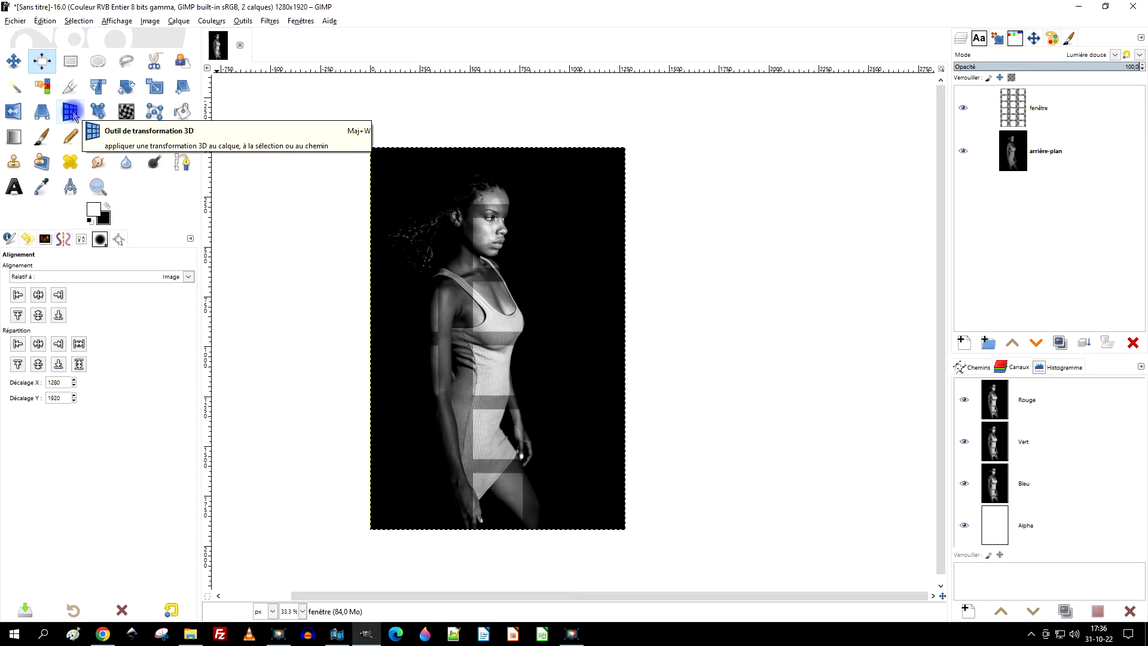
Start a 3D transformation of the fenêtre layer and rotate the window grid around its Y axis.
{"action": "left_click", "coordinate": [71, 112]}
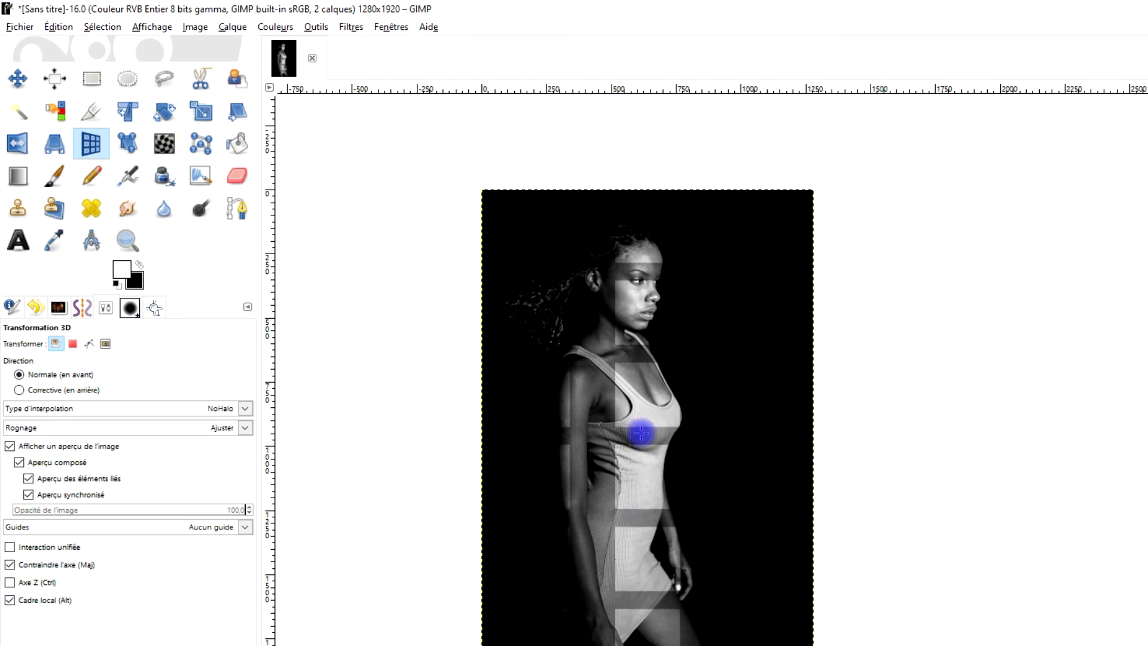
{"action": "left_click", "coordinate": [616, 383]}
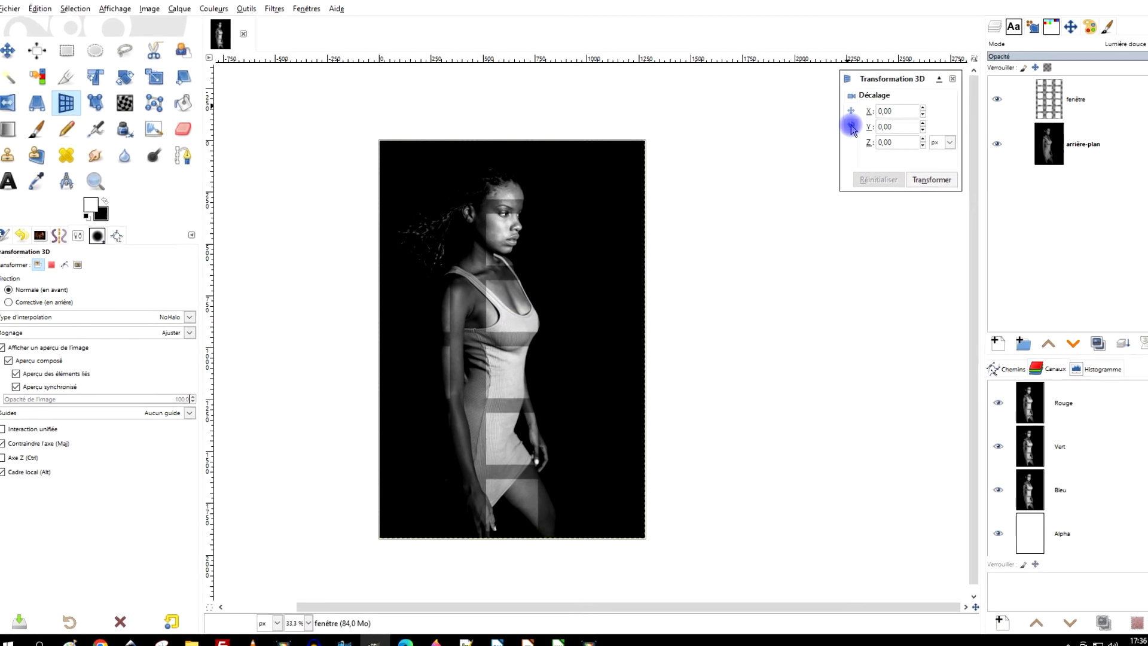
{"action": "left_click", "coordinate": [891, 115]}
{"action": "left_click_drag", "start_coordinate": [932, 114], "coordinate": [931, 114]}
{"action": "left_click_drag", "start_coordinate": [1033, 89], "coordinate": [1045, 89]}
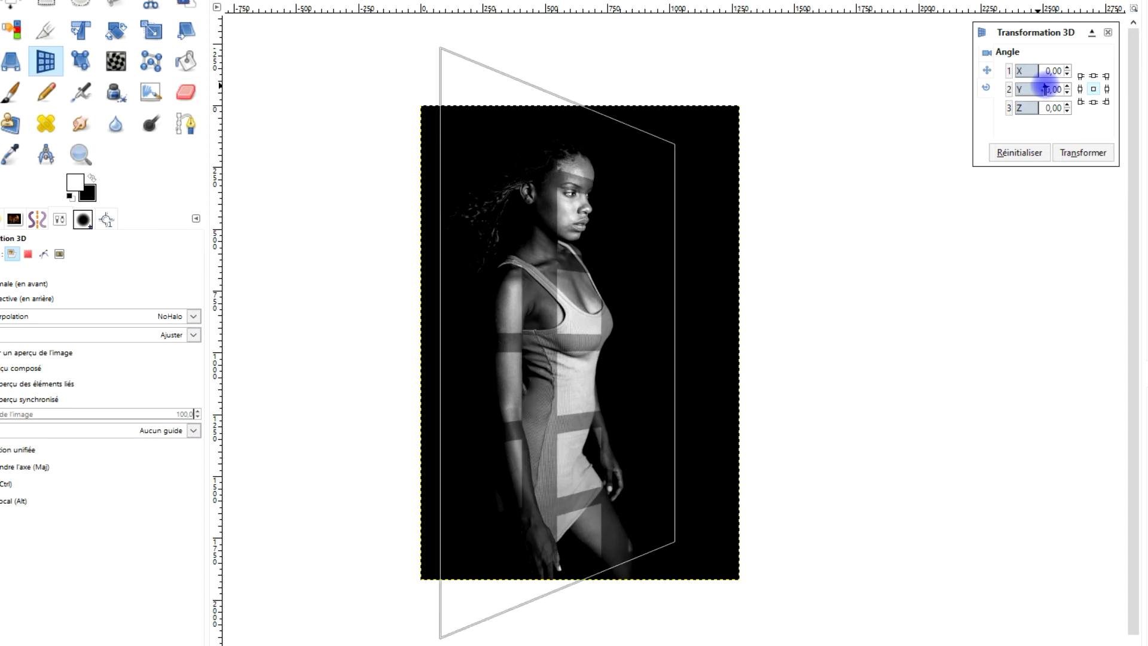
Offset the window grid by 106 px in X and 502 px in Z, and apply the 3D transformation.
{"action": "left_click", "coordinate": [987, 71]}
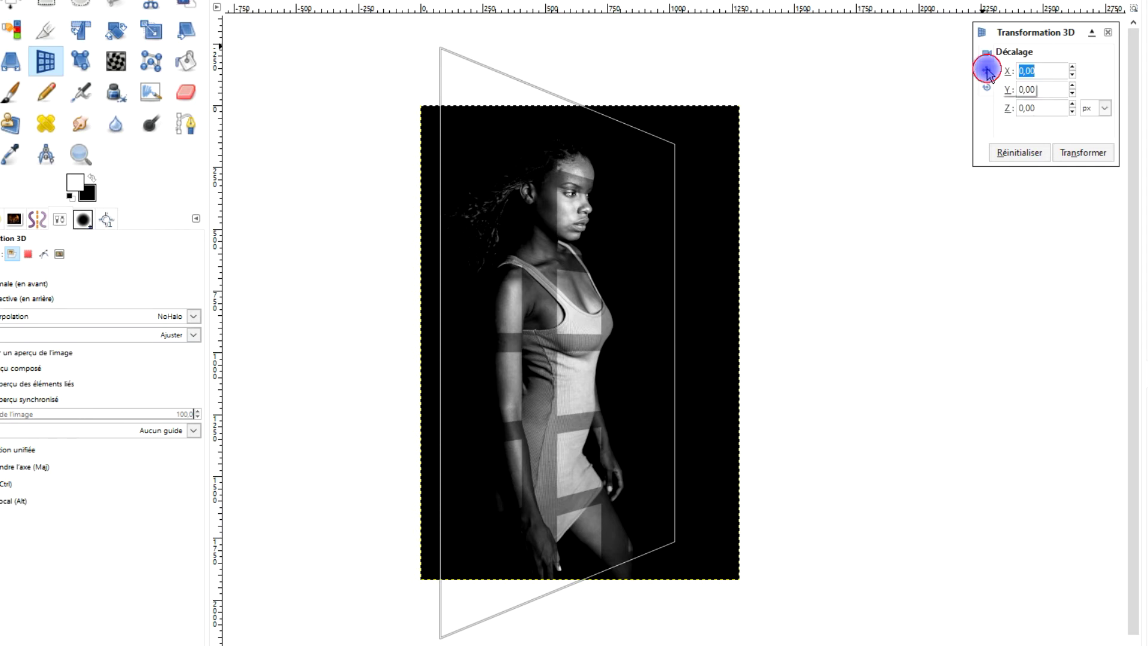
{"action": "left_click", "coordinate": [1073, 109]}
{"action": "left_click_drag", "start_coordinate": [1073, 109], "coordinate": [1073, 108]}
{"action": "left_click", "coordinate": [1072, 67]}
{"action": "left_click_drag", "start_coordinate": [1072, 68], "coordinate": [1072, 67]}
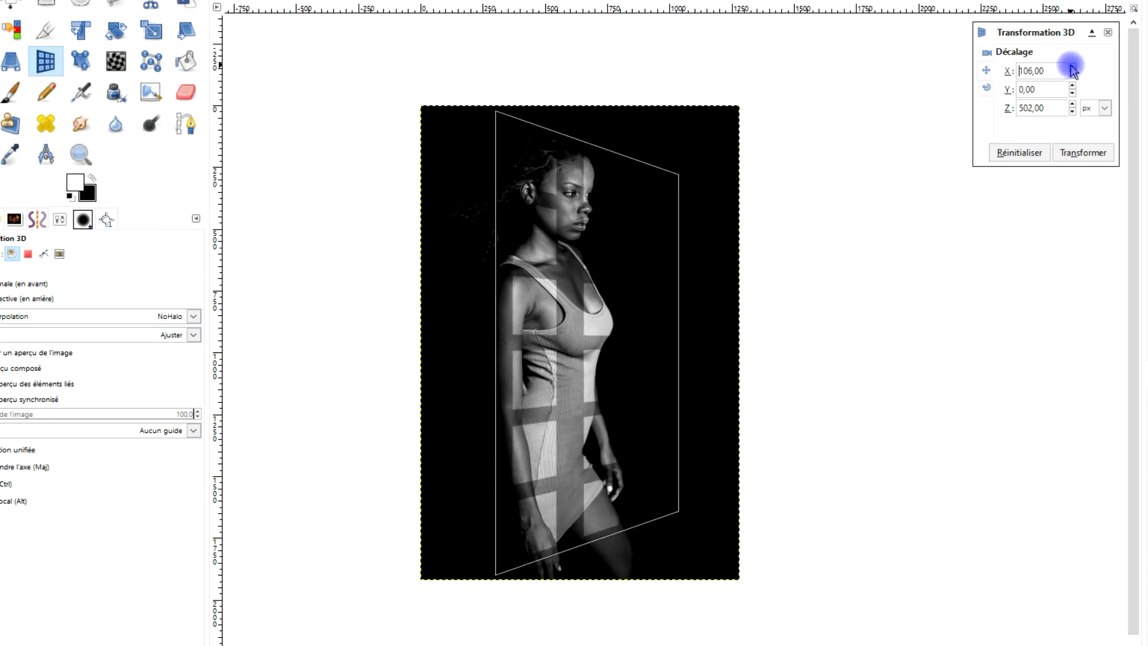
{"action": "left_click", "coordinate": [1072, 153]}
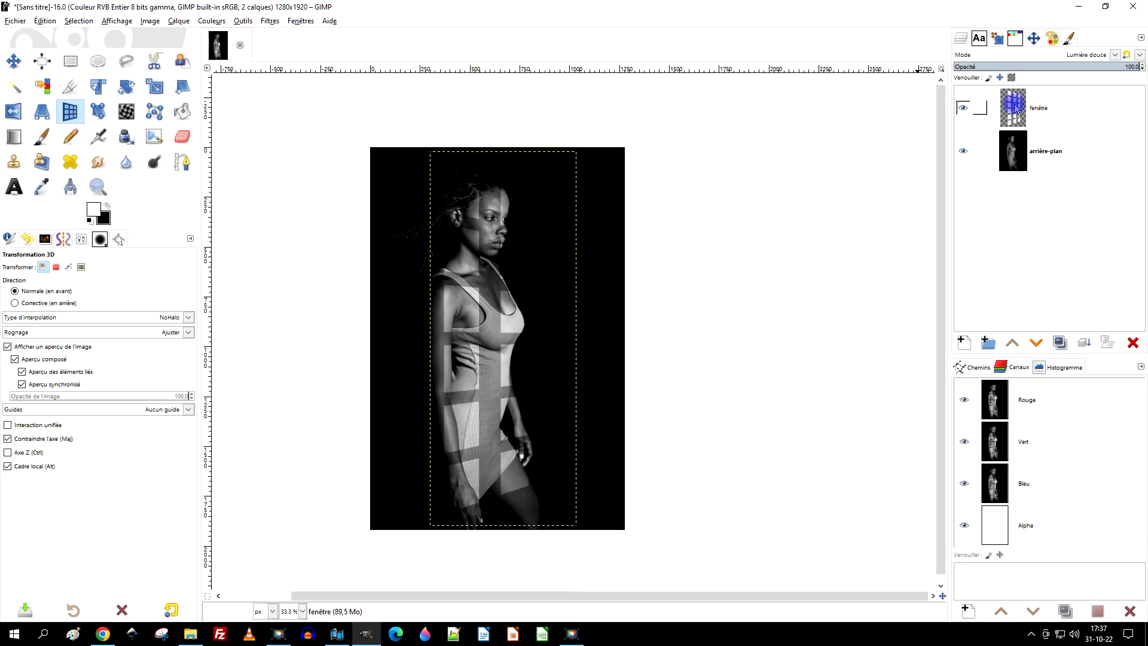
Resize the fenêtre layer to the image dimensions and distort it in perspective, raising its upper corners and shifting its lower corners down and rightward.
{"action": "right_click", "coordinate": [1016, 111]}
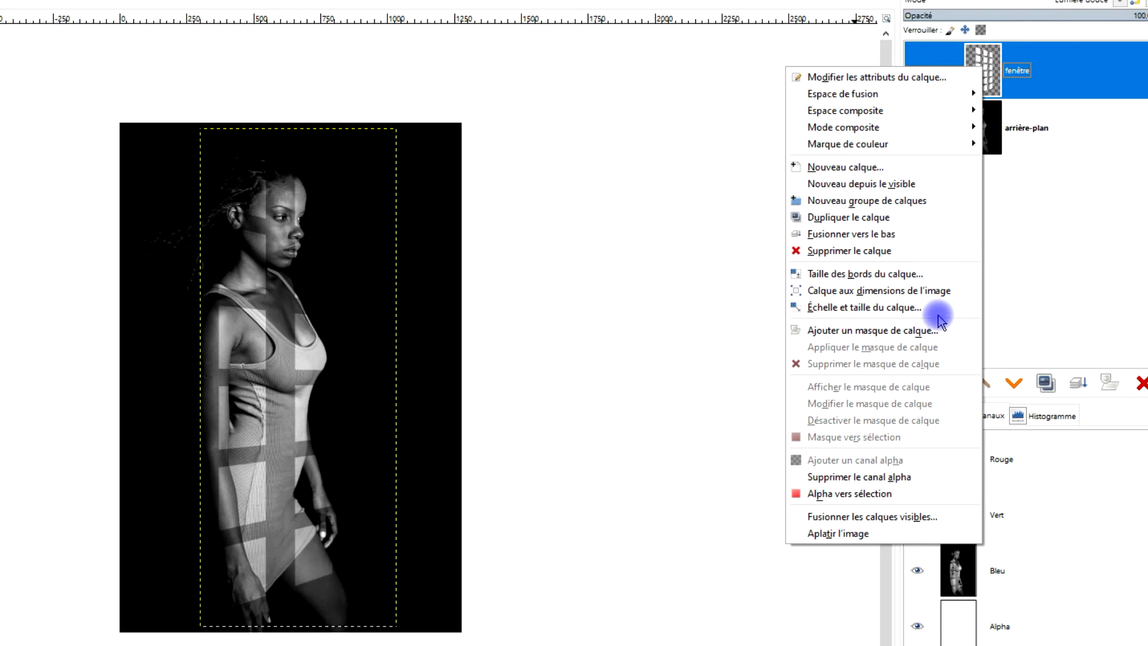
{"action": "left_click", "coordinate": [943, 291]}
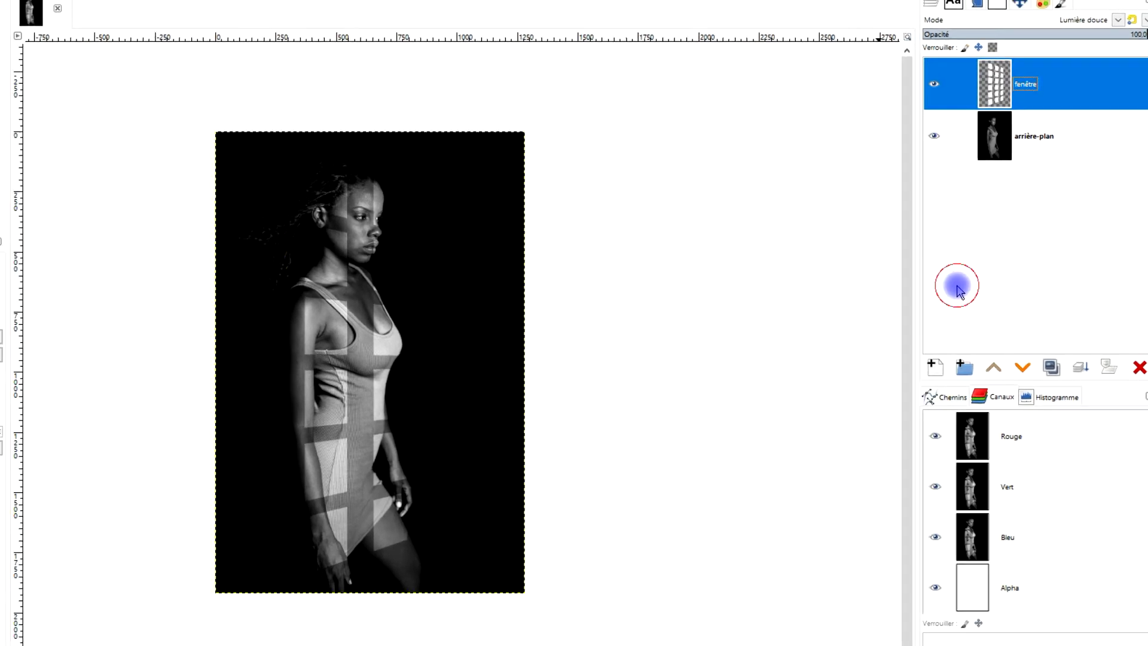
{"action": "left_click", "coordinate": [13, 111]}
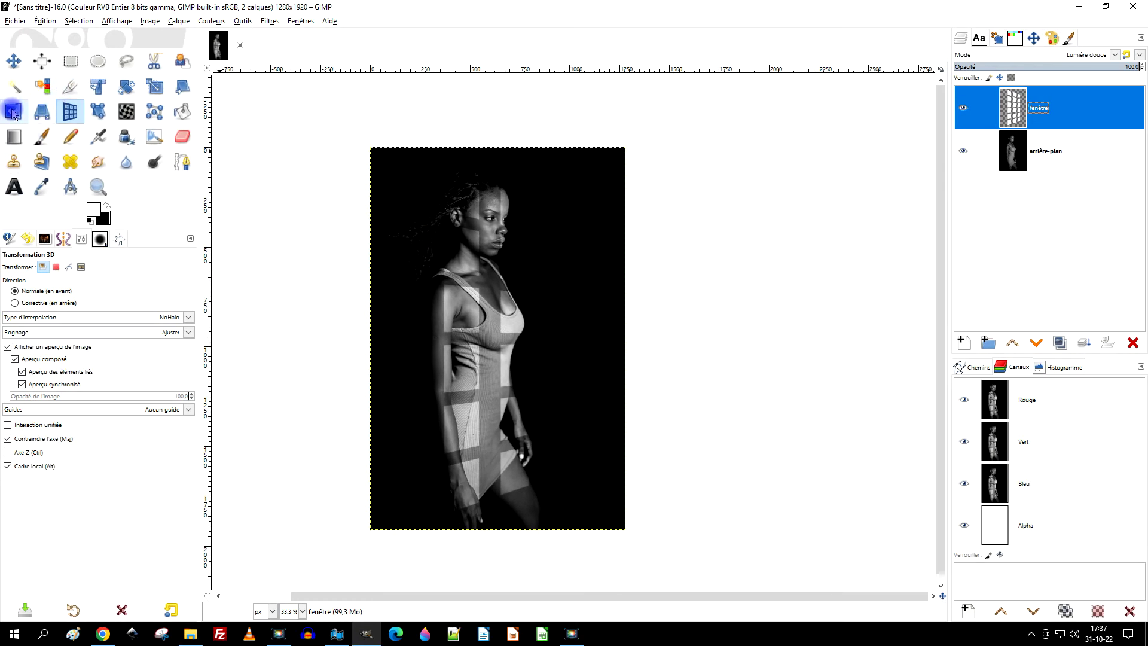
{"action": "left_click", "coordinate": [49, 118]}
{"action": "left_click", "coordinate": [490, 254]}
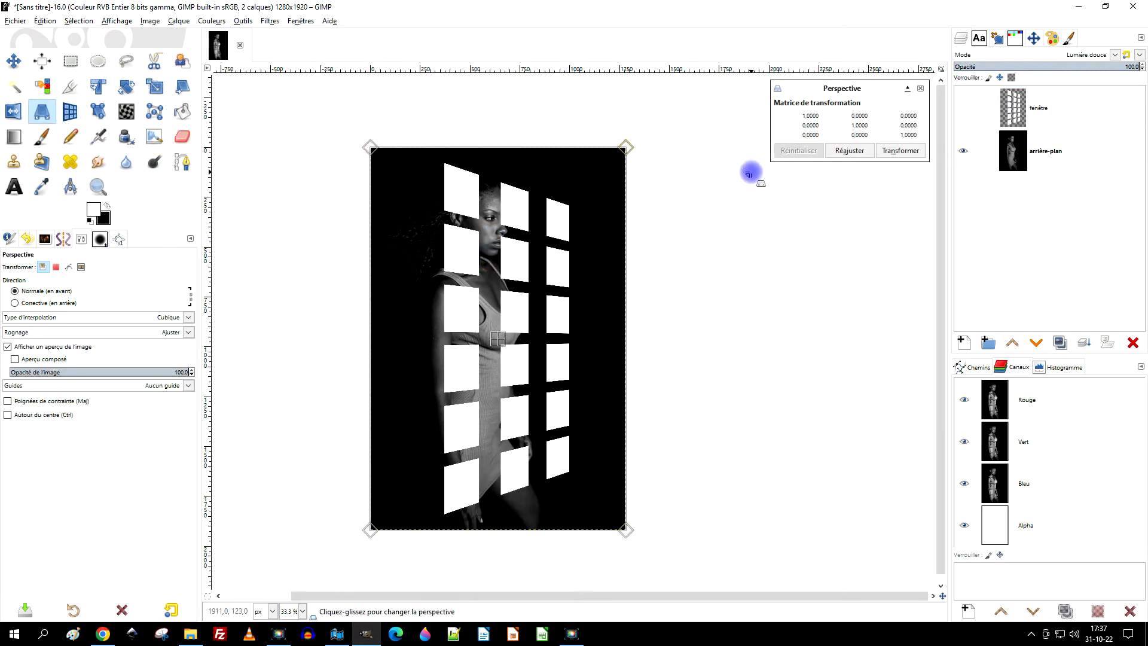
{"action": "mouse_move", "coordinate": [627, 144]}
{"action": "left_mouse_down"}
{"action": "mouse_move", "coordinate": [643, 139]}
{"action": "mouse_move", "coordinate": [622, 126]}
{"action": "left_mouse_up"}
{"action": "left_click_drag", "start_coordinate": [633, 539], "coordinate": [638, 543]}
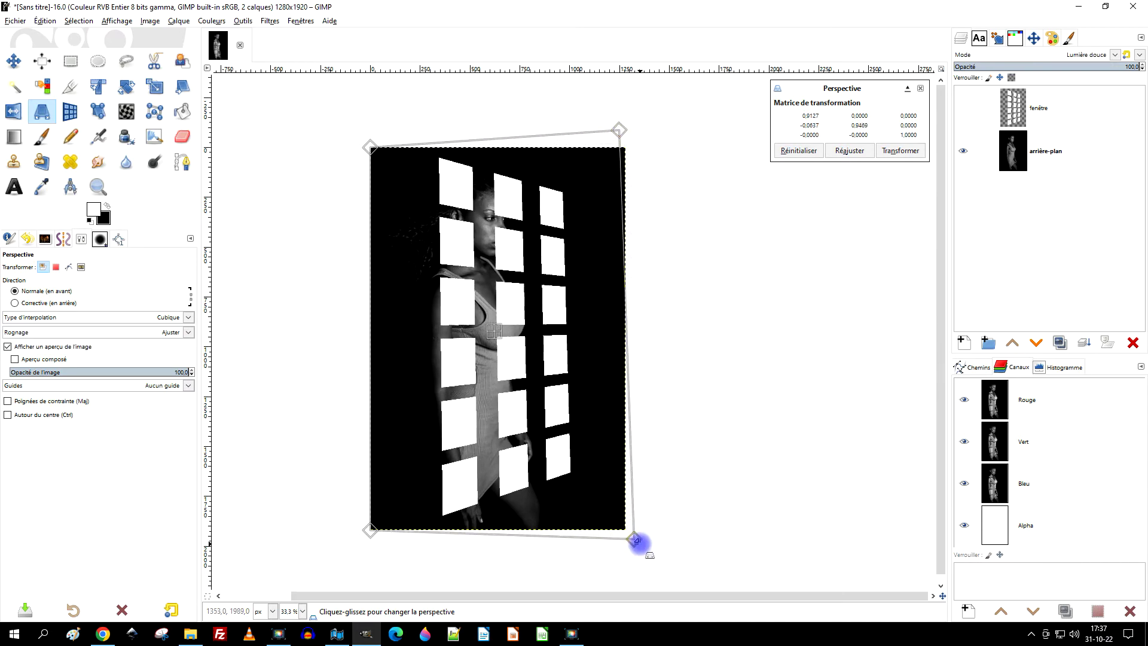
{"action": "left_click_drag", "start_coordinate": [362, 538], "coordinate": [386, 542]}
{"action": "left_click_drag", "start_coordinate": [371, 147], "coordinate": [371, 136]}
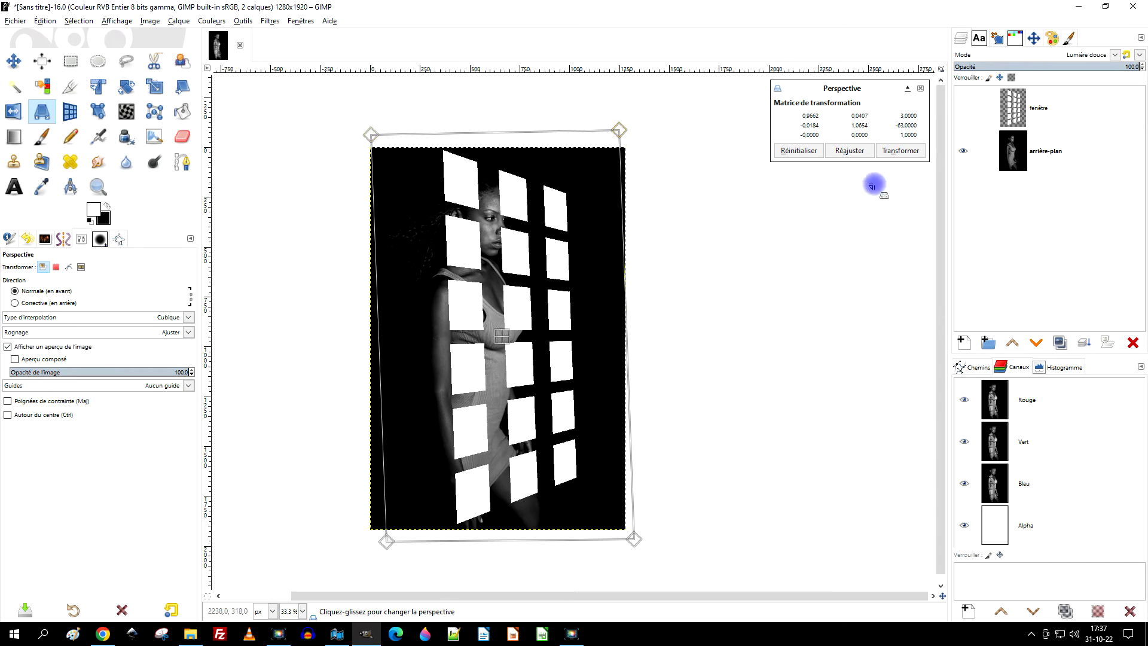
{"action": "left_click", "coordinate": [905, 152]}
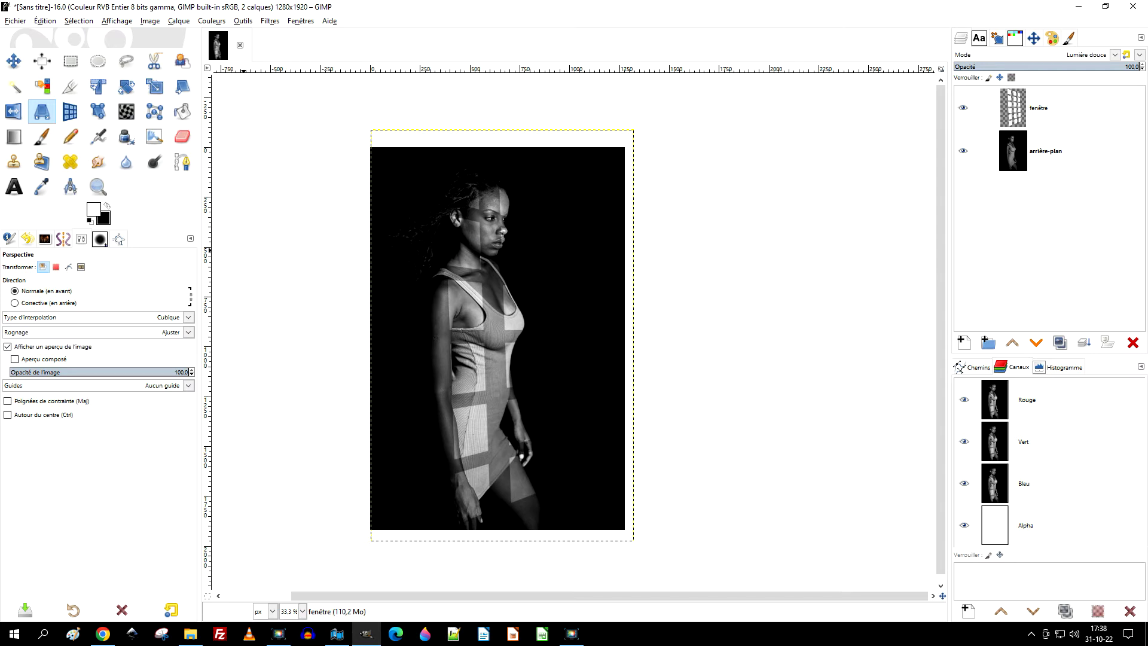
Move the fenêtre layer slightly left and scale it to 857 × 2220 px over the woman's body.
{"action": "left_click", "coordinate": [4, 61]}
{"action": "mouse_move", "coordinate": [545, 327]}
{"action": "left_mouse_down"}
{"action": "mouse_move", "coordinate": [505, 329]}
{"action": "mouse_move", "coordinate": [573, 328]}
{"action": "mouse_move", "coordinate": [526, 327]}
{"action": "left_mouse_up"}
{"action": "left_click", "coordinate": [155, 86]}
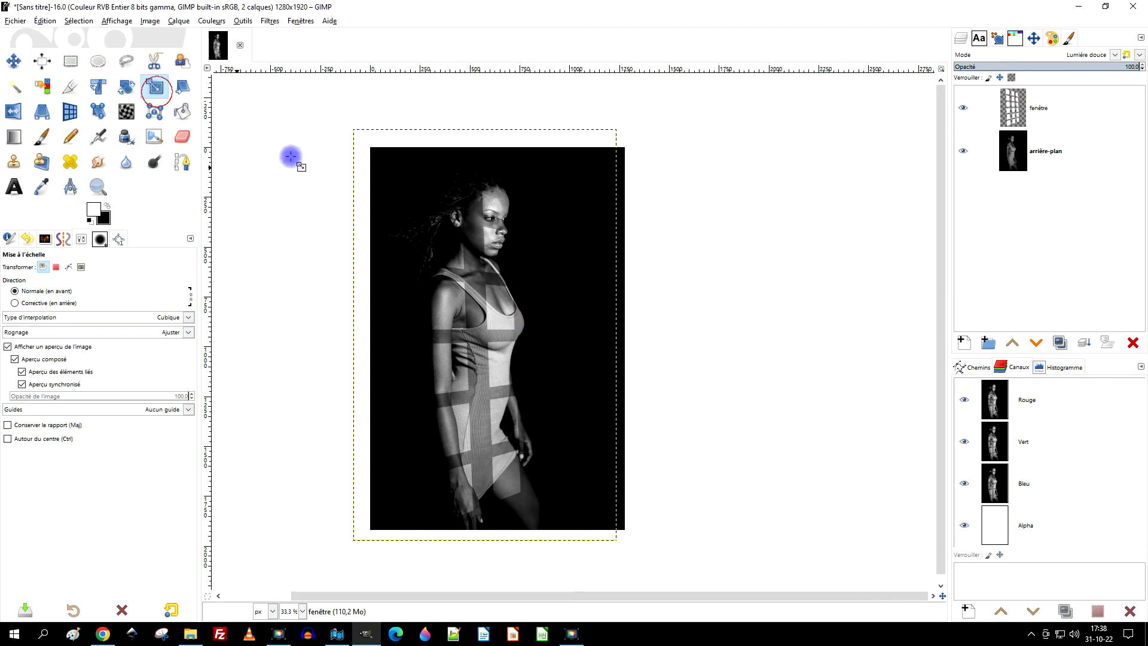
{"action": "left_click", "coordinate": [430, 305]}
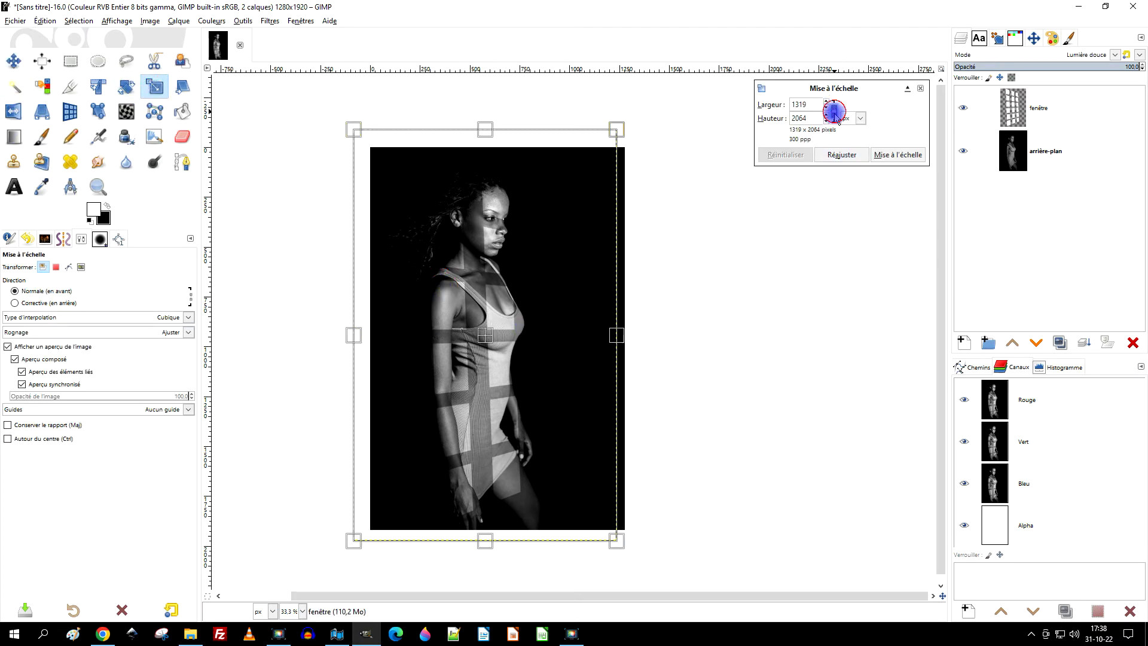
{"action": "left_click_drag", "start_coordinate": [355, 339], "coordinate": [388, 337]}
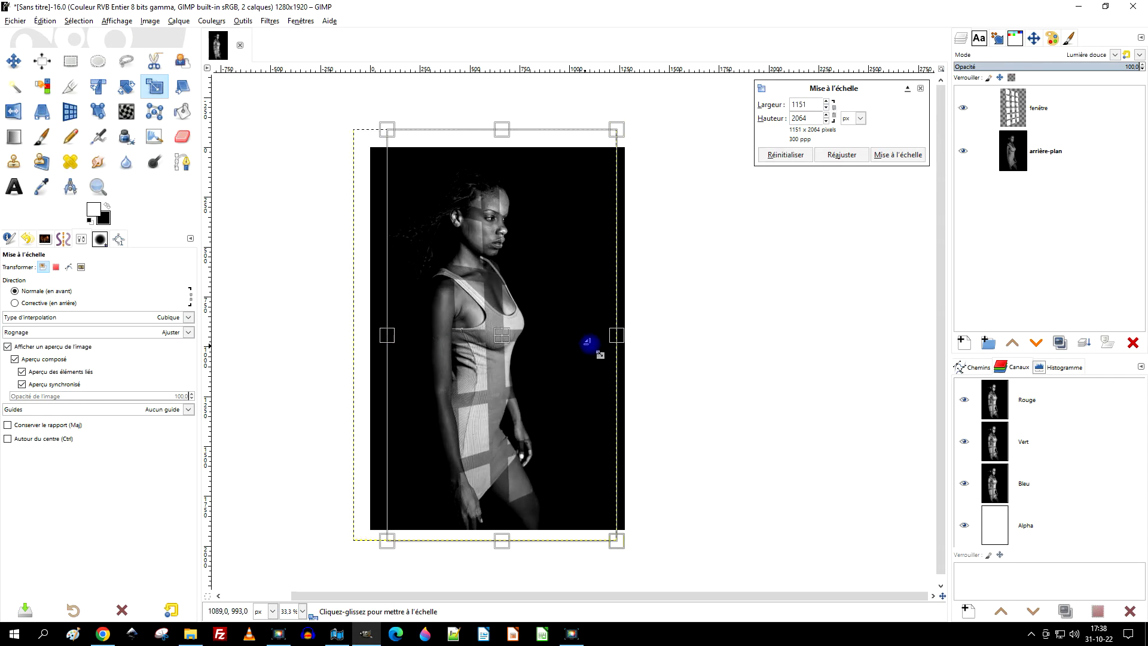
{"action": "left_click_drag", "start_coordinate": [604, 337], "coordinate": [565, 335]}
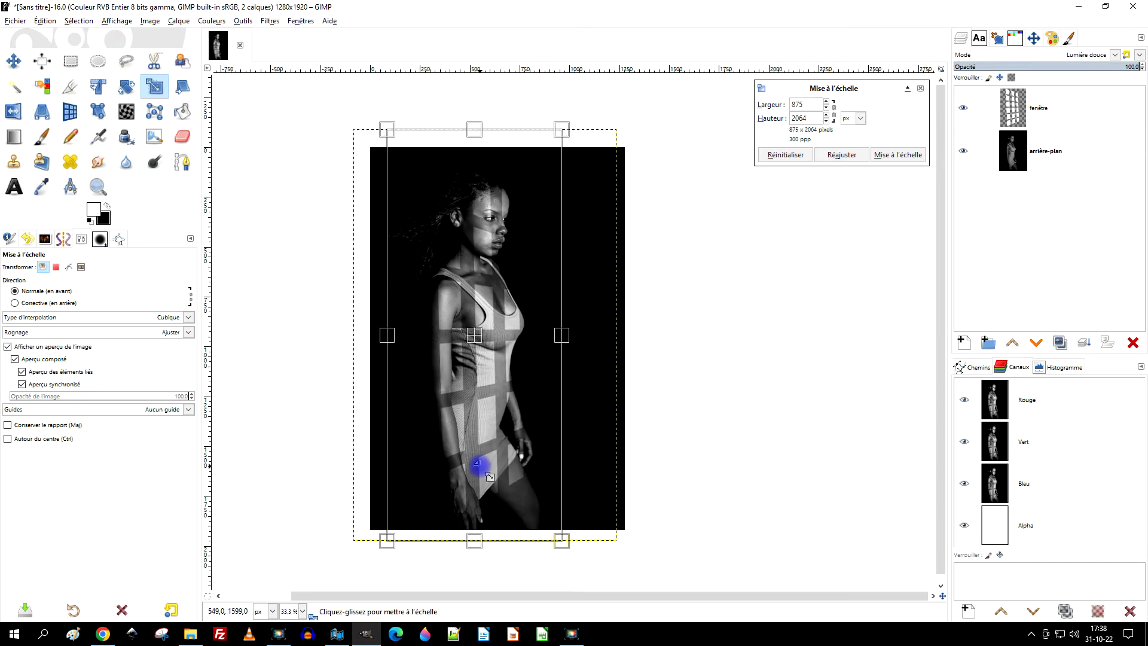
{"action": "left_click_drag", "start_coordinate": [484, 554], "coordinate": [491, 593]}
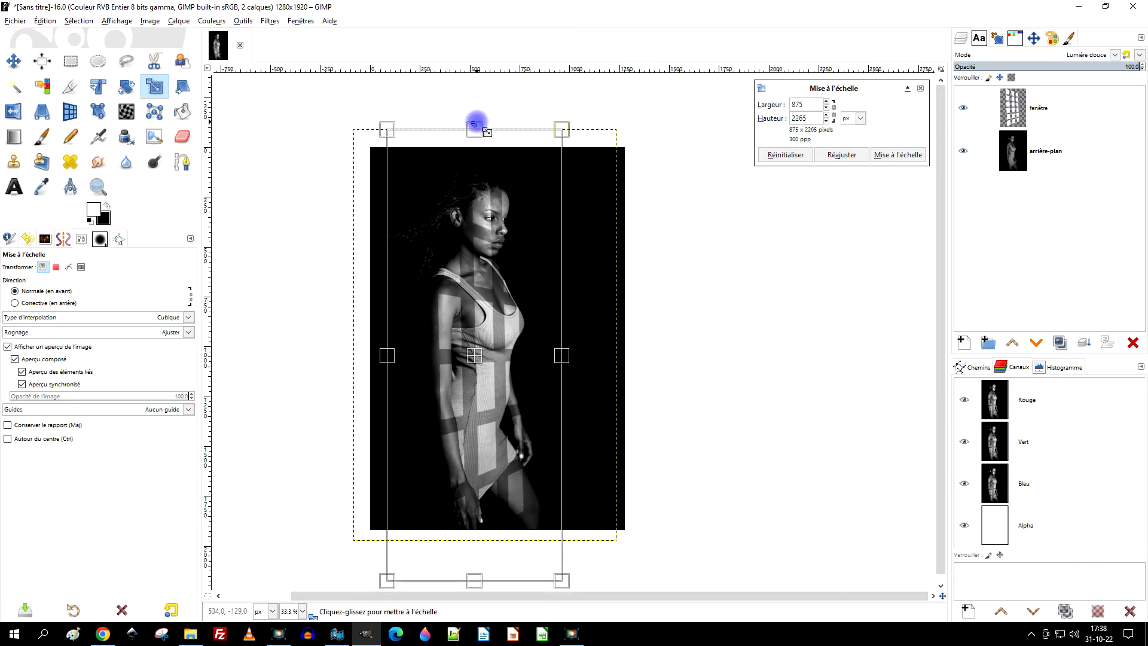
{"action": "left_click_drag", "start_coordinate": [475, 129], "coordinate": [475, 138]}
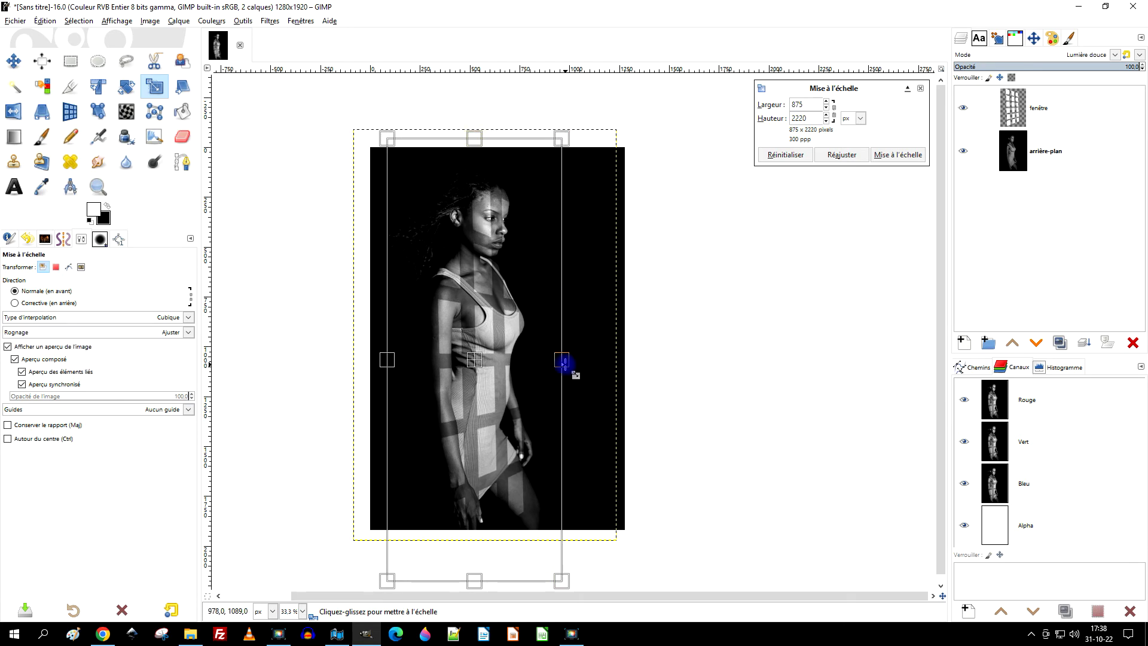
{"action": "left_click_drag", "start_coordinate": [571, 363], "coordinate": [560, 362]}
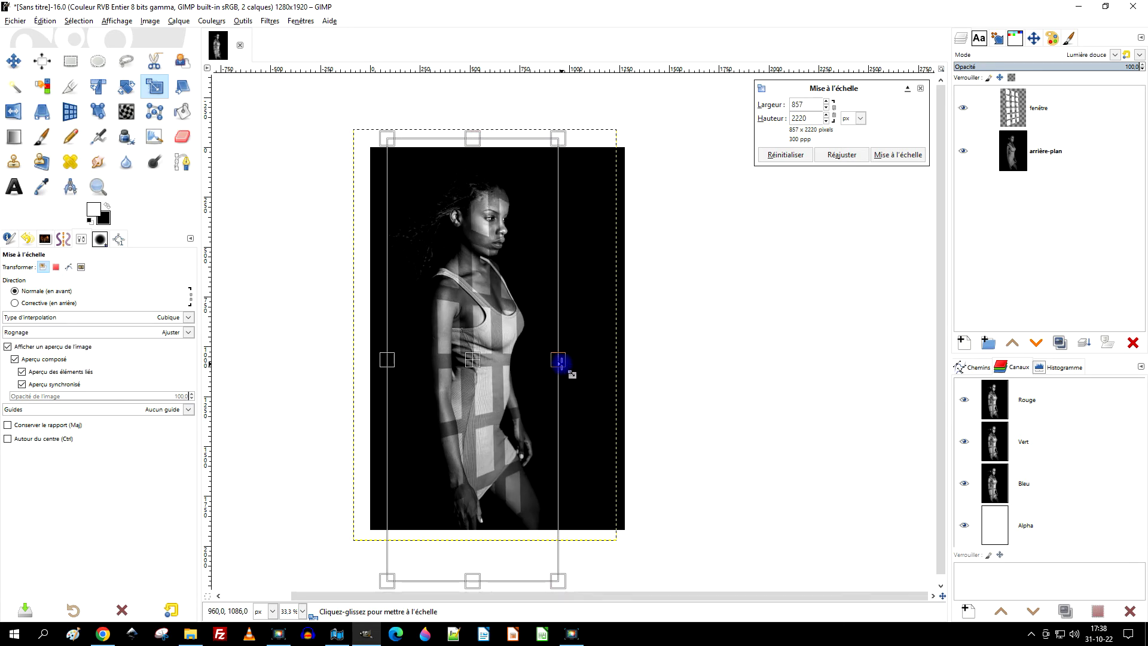
{"action": "left_click", "coordinate": [898, 154]}
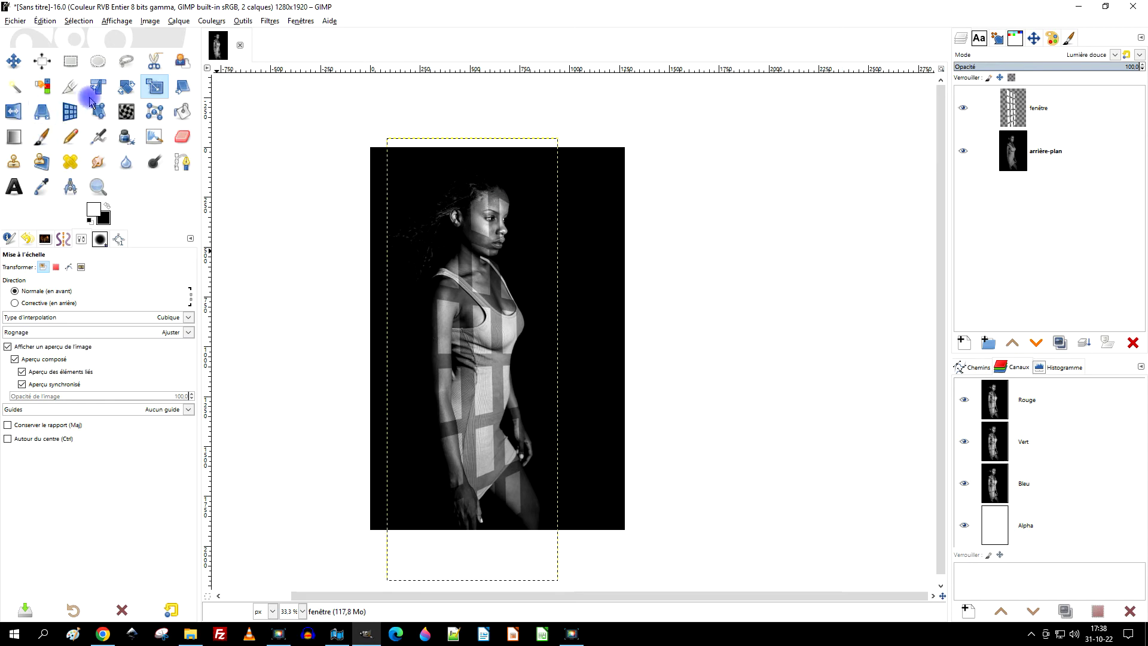
Rotate the fenêtre layer by -1.50° around its centre and apply the rotation.
{"action": "left_click", "coordinate": [126, 87]}
{"action": "left_click", "coordinate": [470, 372]}
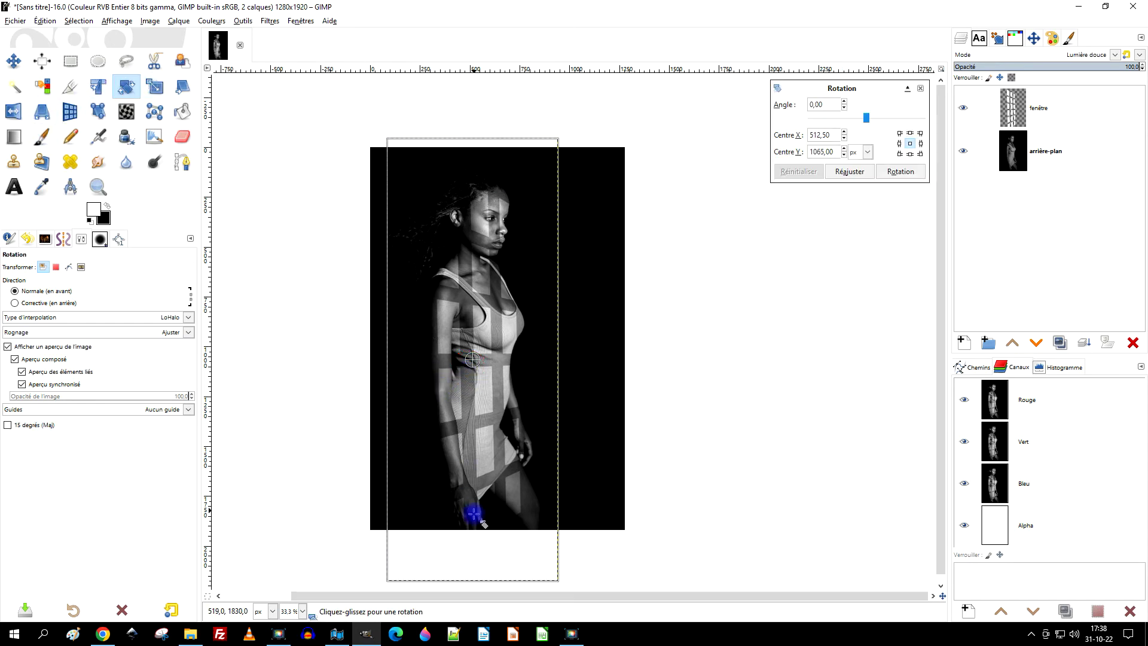
{"action": "left_click_drag", "start_coordinate": [455, 507], "coordinate": [454, 507]}
{"action": "left_click_drag", "start_coordinate": [455, 507], "coordinate": [457, 508]}
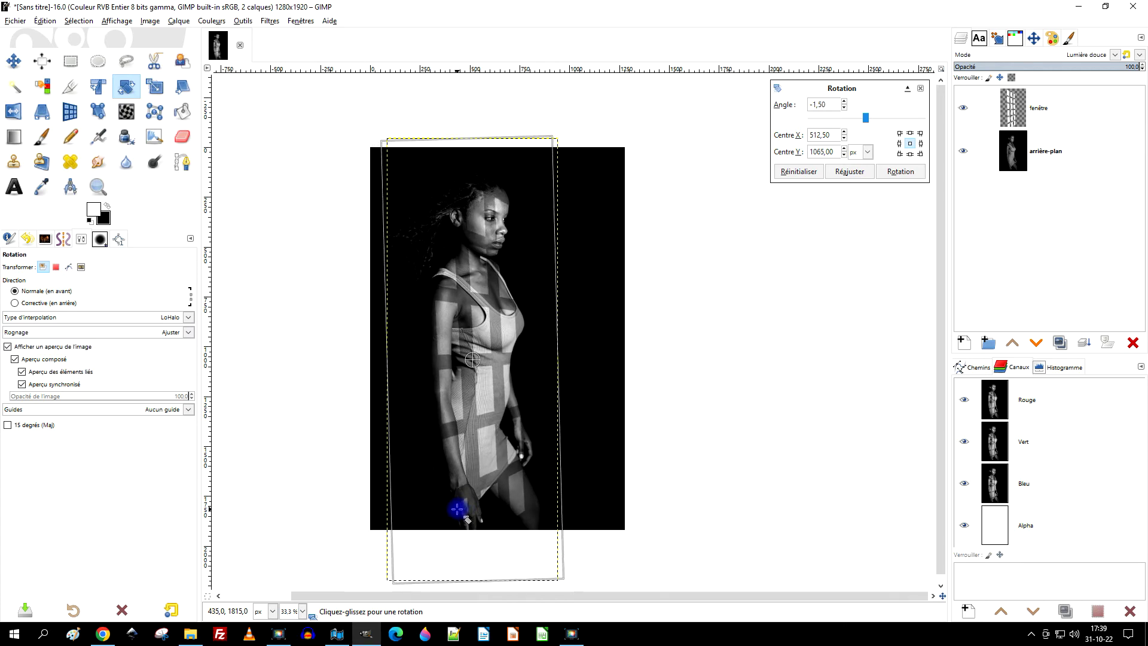
{"action": "left_click", "coordinate": [900, 171]}
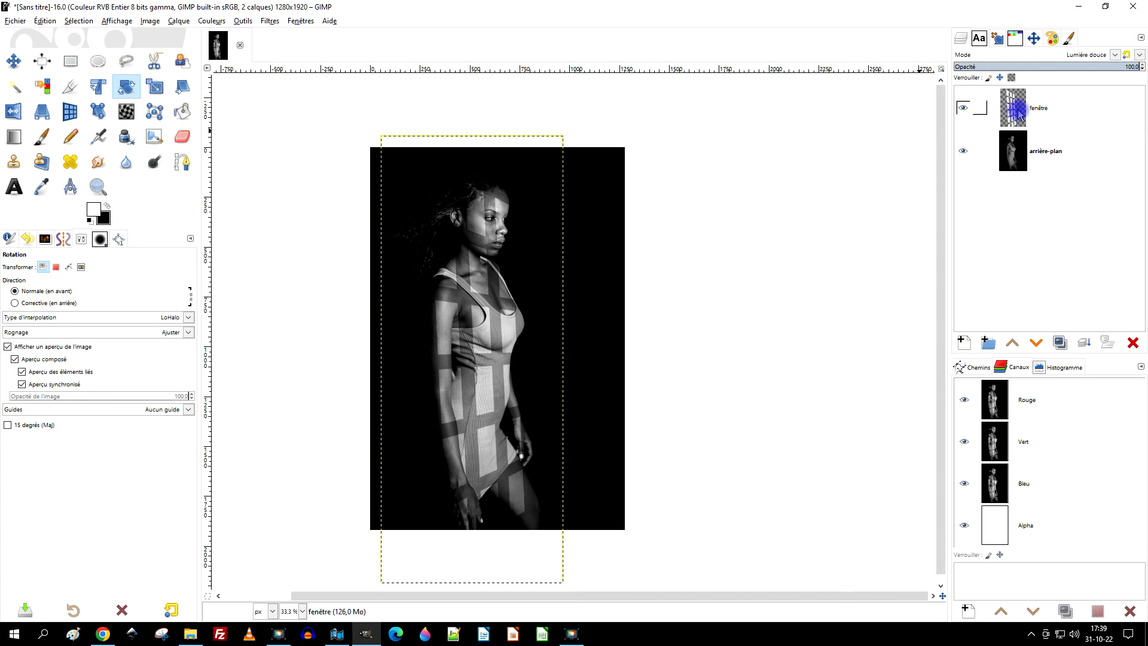
Switch the fenêtre layer to Normal mode to check the grid, and restore Lumière douce.
{"action": "left_click", "coordinate": [1073, 55]}
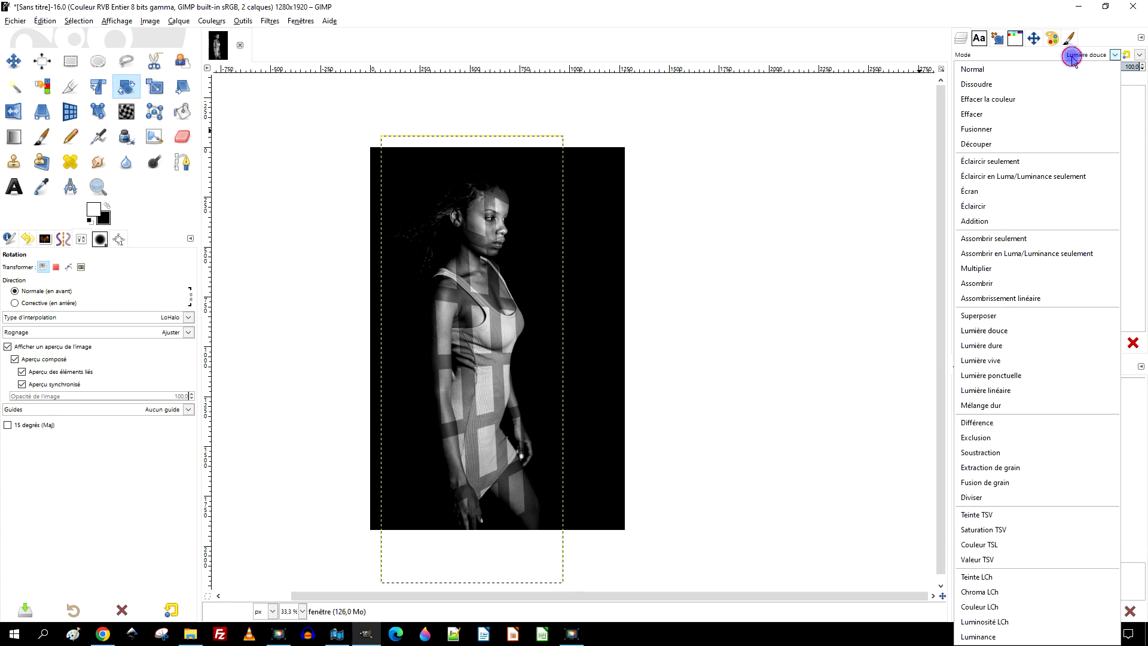
{"action": "left_click", "coordinate": [1045, 70]}
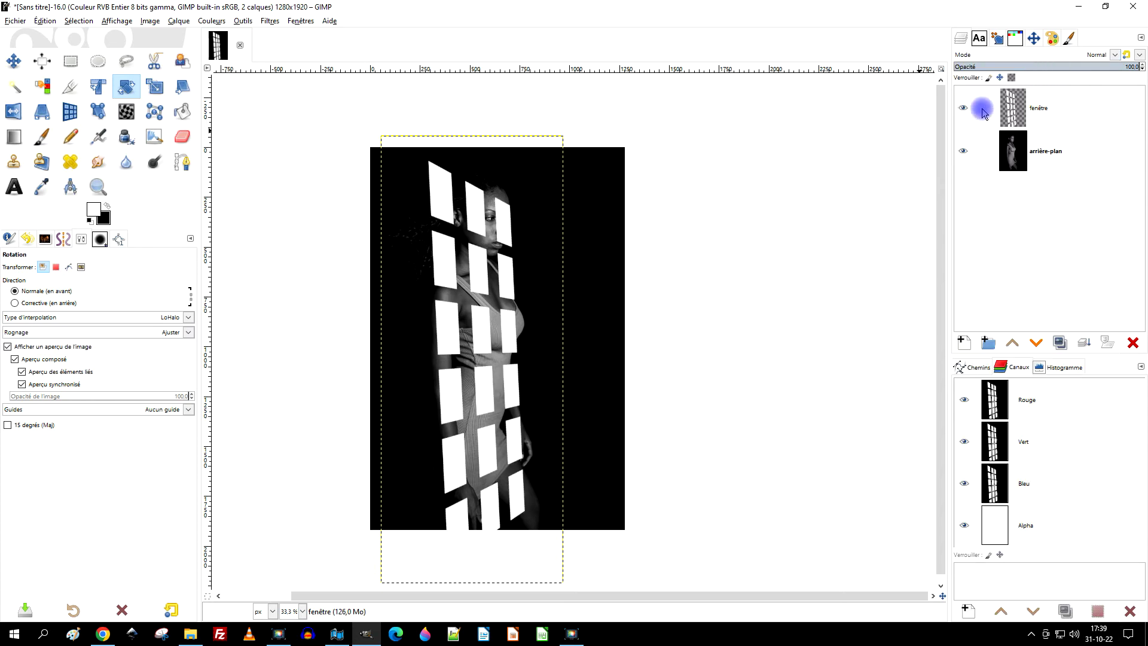
{"action": "left_click", "coordinate": [1091, 56]}
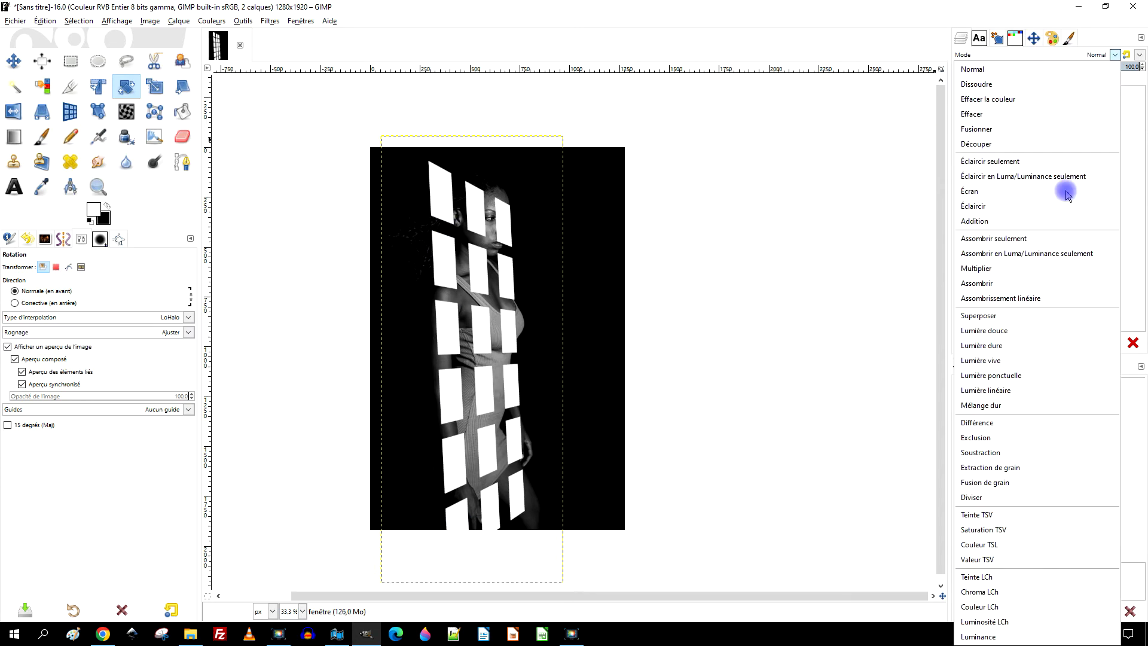
{"action": "left_click", "coordinate": [1015, 333]}
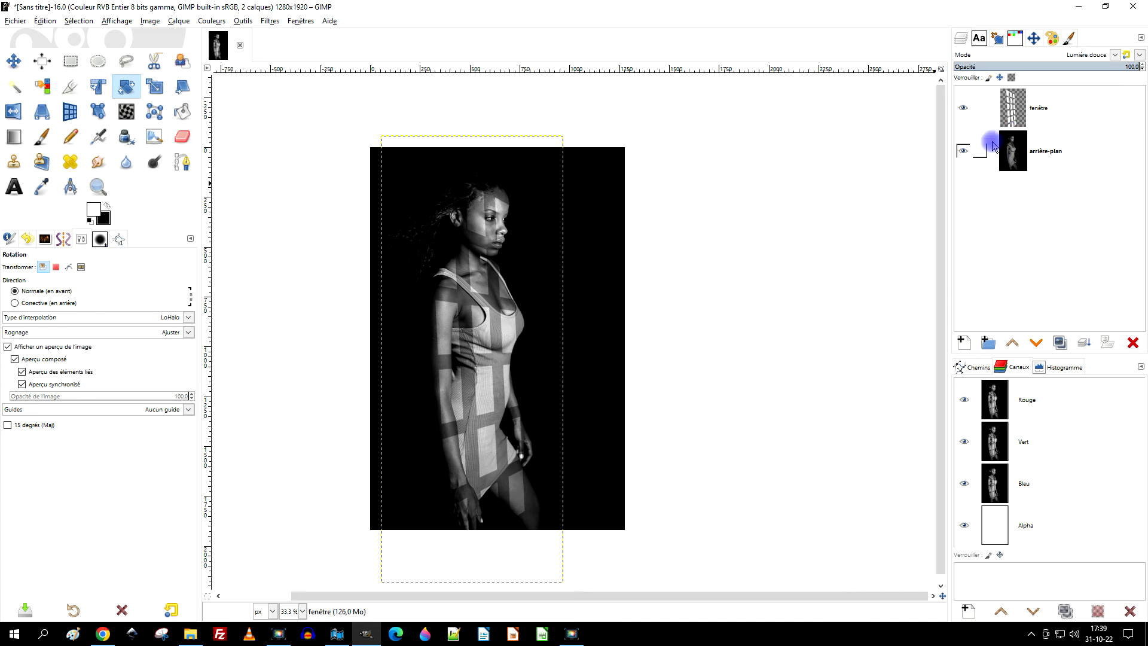
Resize the rotated fenêtre layer to the image dimensions.
{"action": "right_click", "coordinate": [1020, 109]}
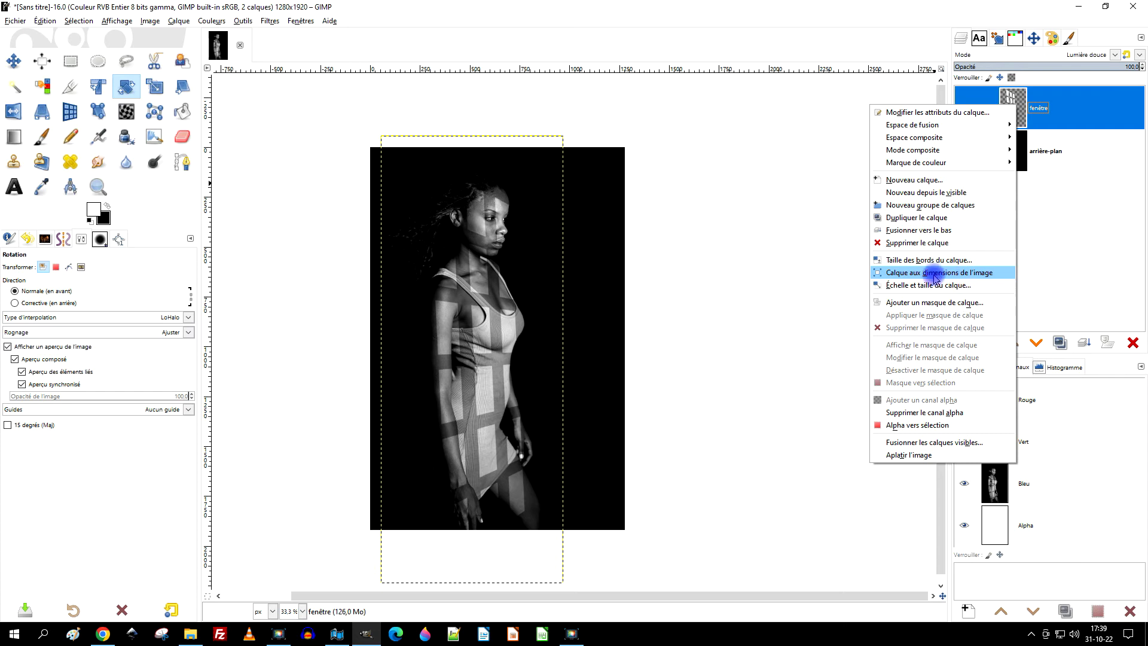
{"action": "left_click", "coordinate": [976, 274]}
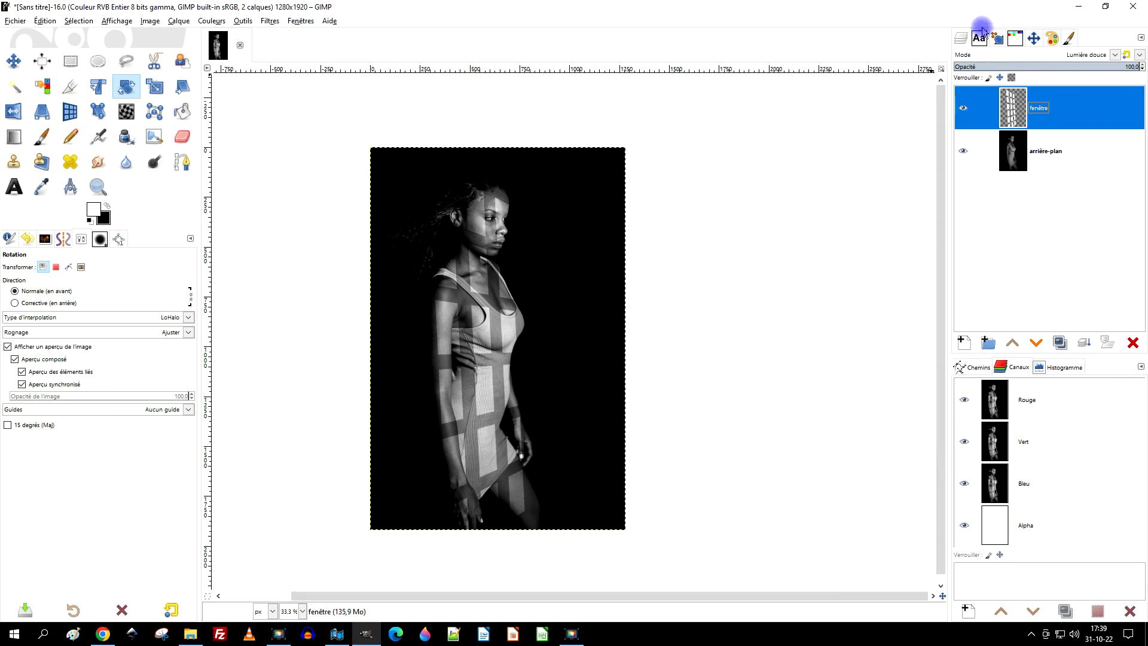
Switch to Chrome, bring up the Pixabay page of the spider pattern photo and like it.
{"action": "left_click", "coordinate": [1072, 7]}
{"action": "left_click", "coordinate": [551, 12]}
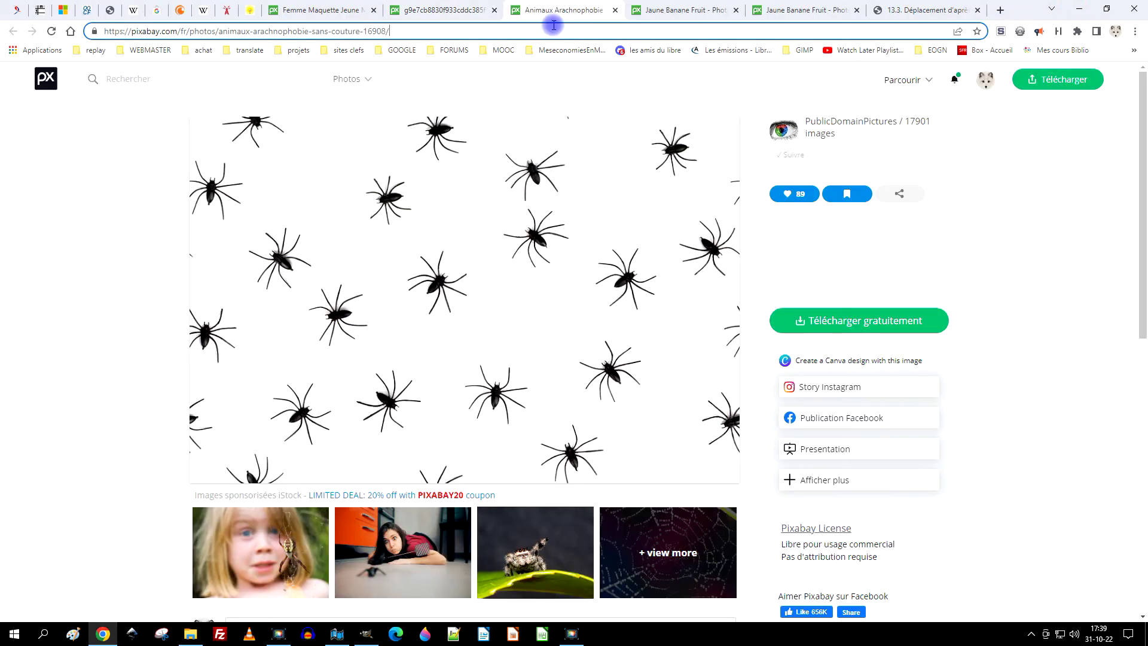
{"action": "left_click", "coordinate": [788, 194]}
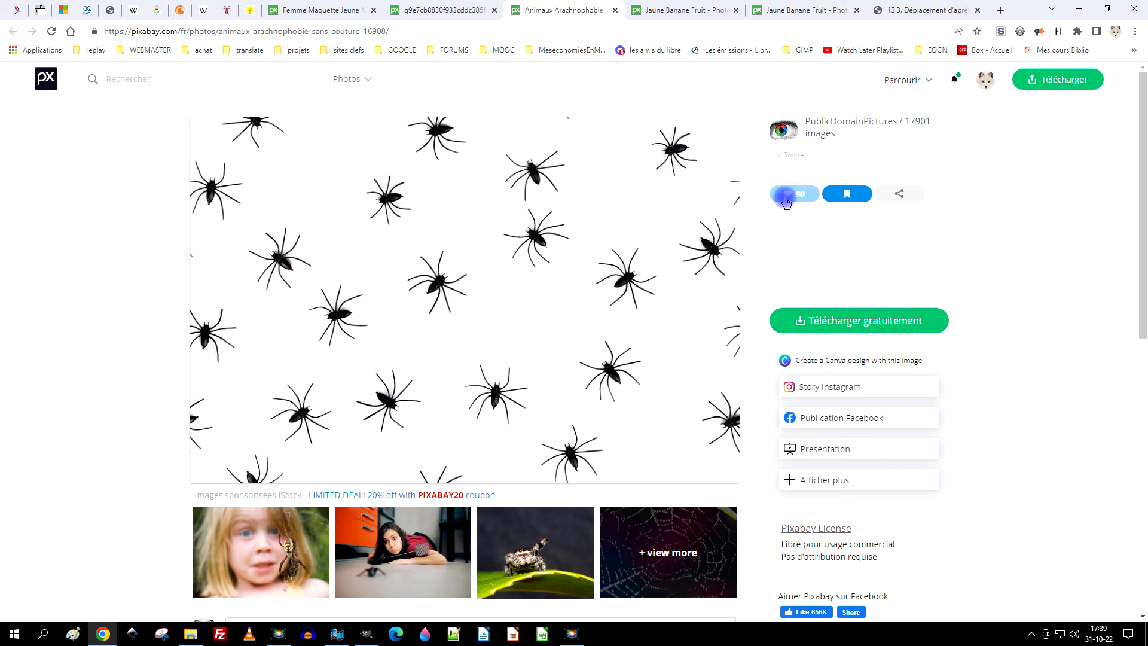
Open the spider photo at 1920×1280 and copy the image.
{"action": "left_click", "coordinate": [852, 326]}
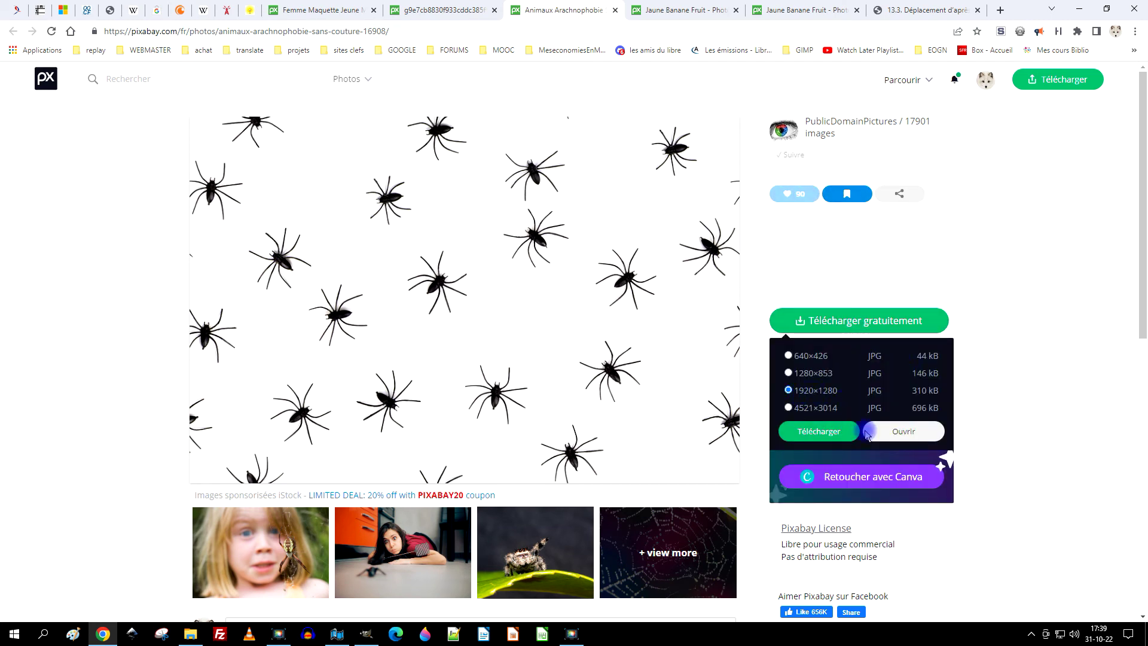
{"action": "left_click", "coordinate": [921, 432]}
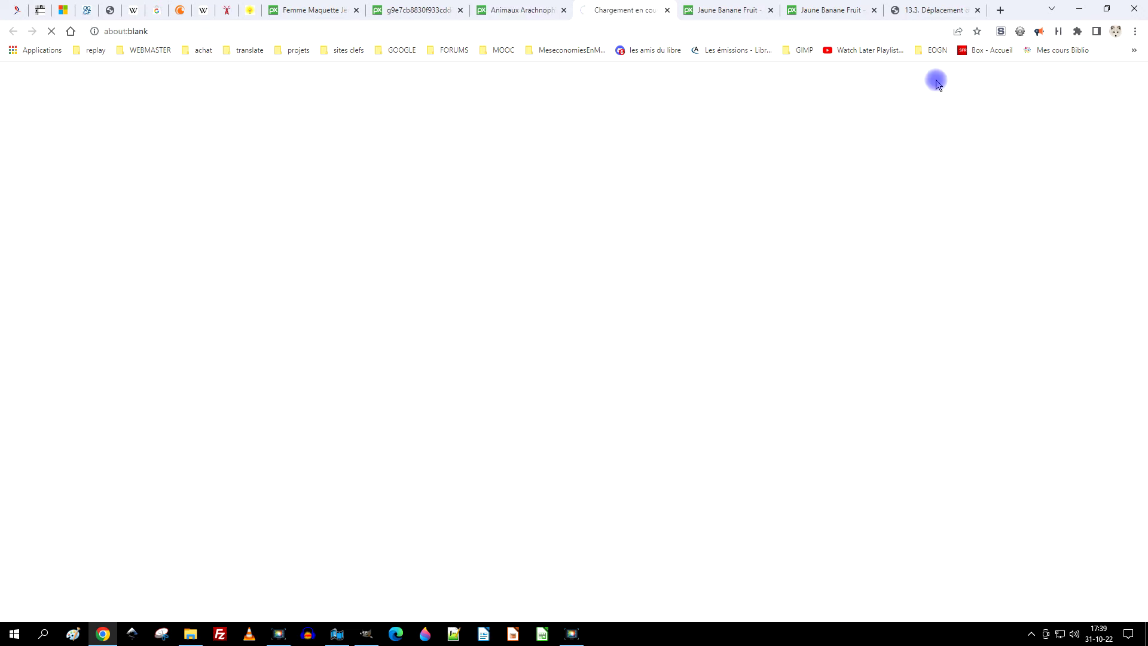
{"action": "right_click", "coordinate": [519, 165]}
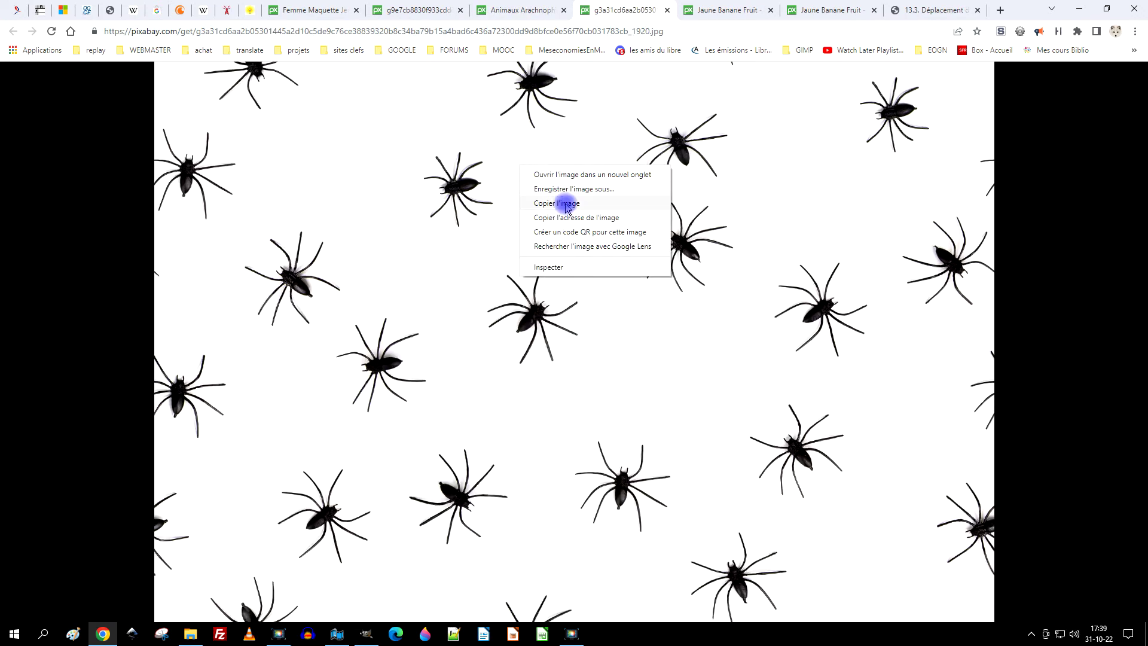
{"action": "left_click", "coordinate": [567, 203]}
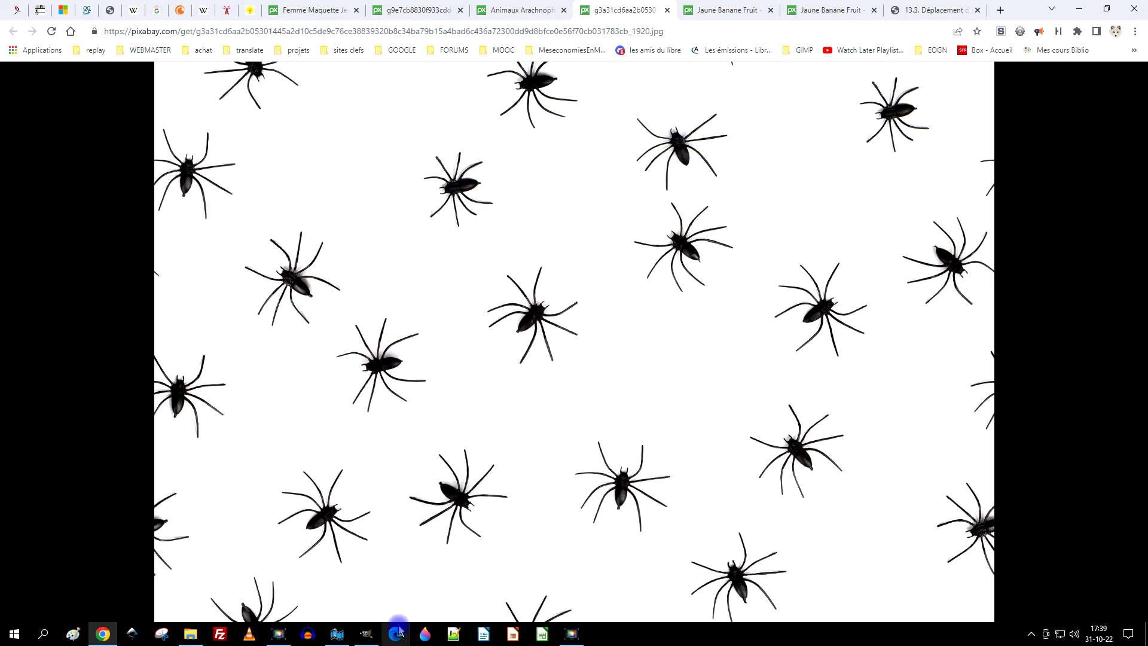
Return to GIMP and paste the copied spider image as a new layer.
{"action": "left_click", "coordinate": [367, 634]}
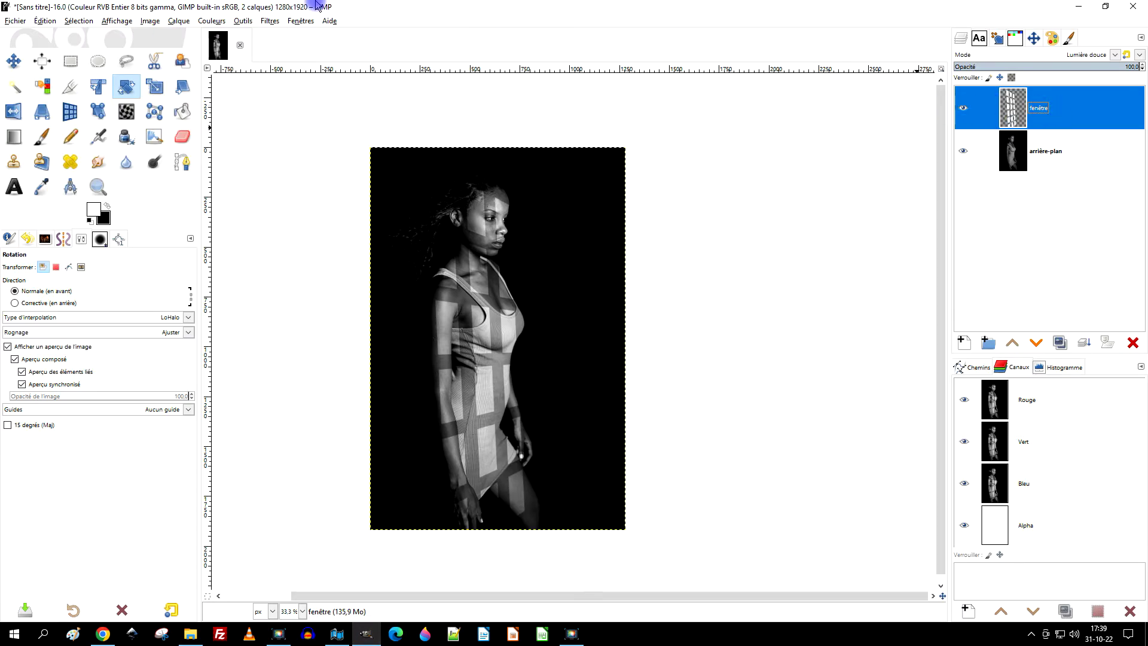
{"action": "left_click", "coordinate": [47, 22]}
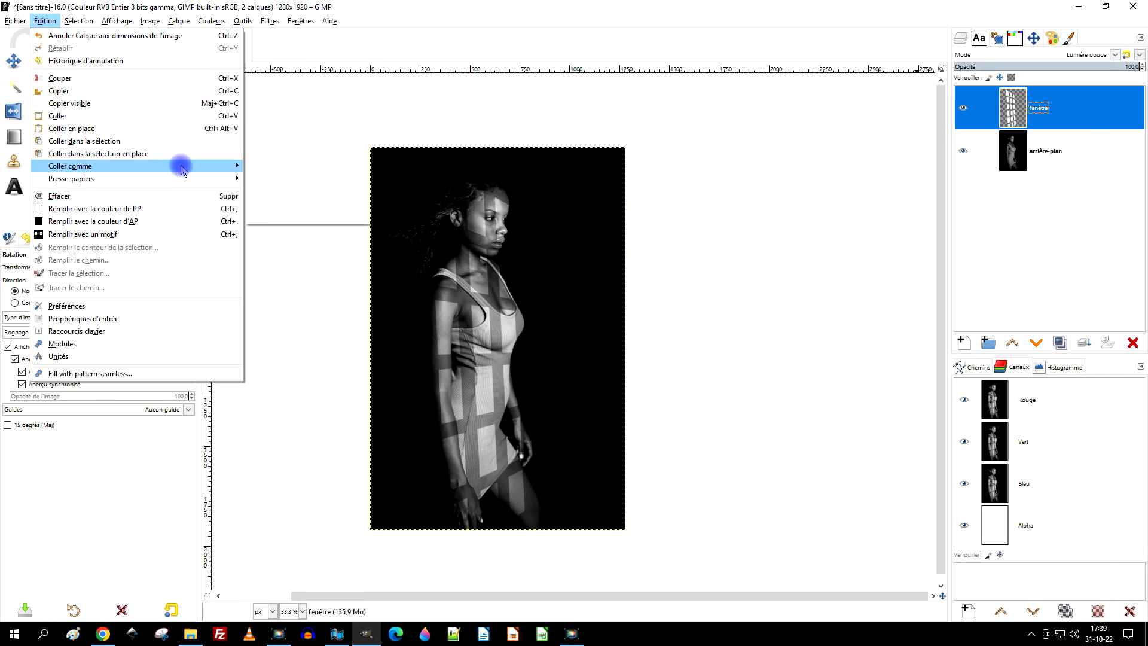
{"action": "mouse_move", "coordinate": [182, 166]}
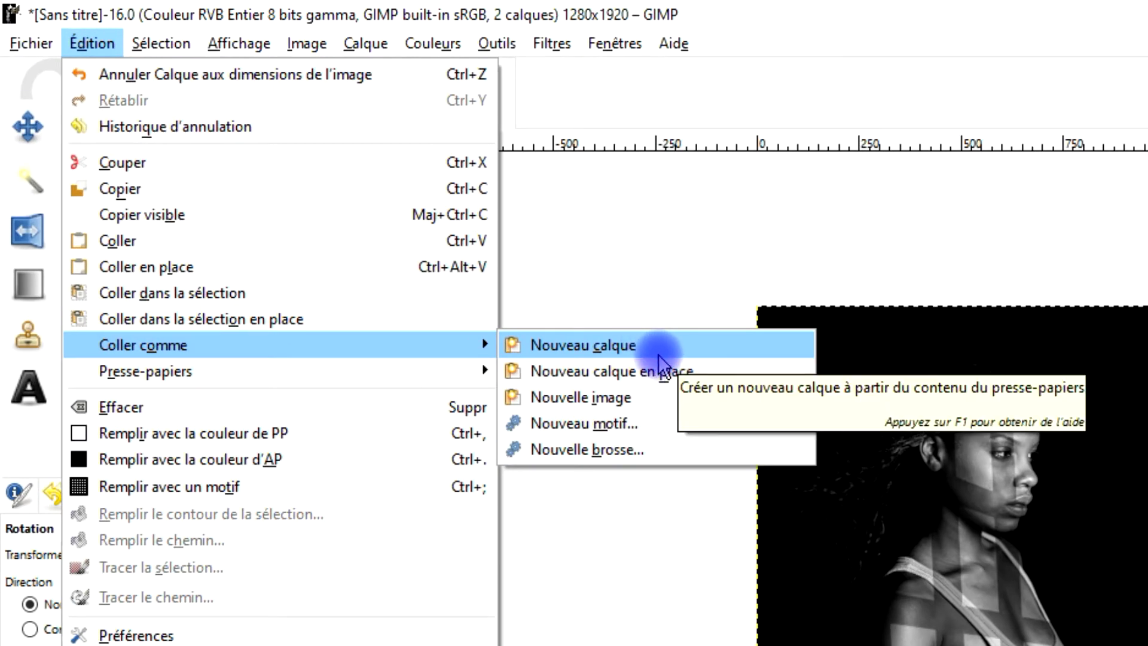
{"action": "left_click", "coordinate": [658, 354]}
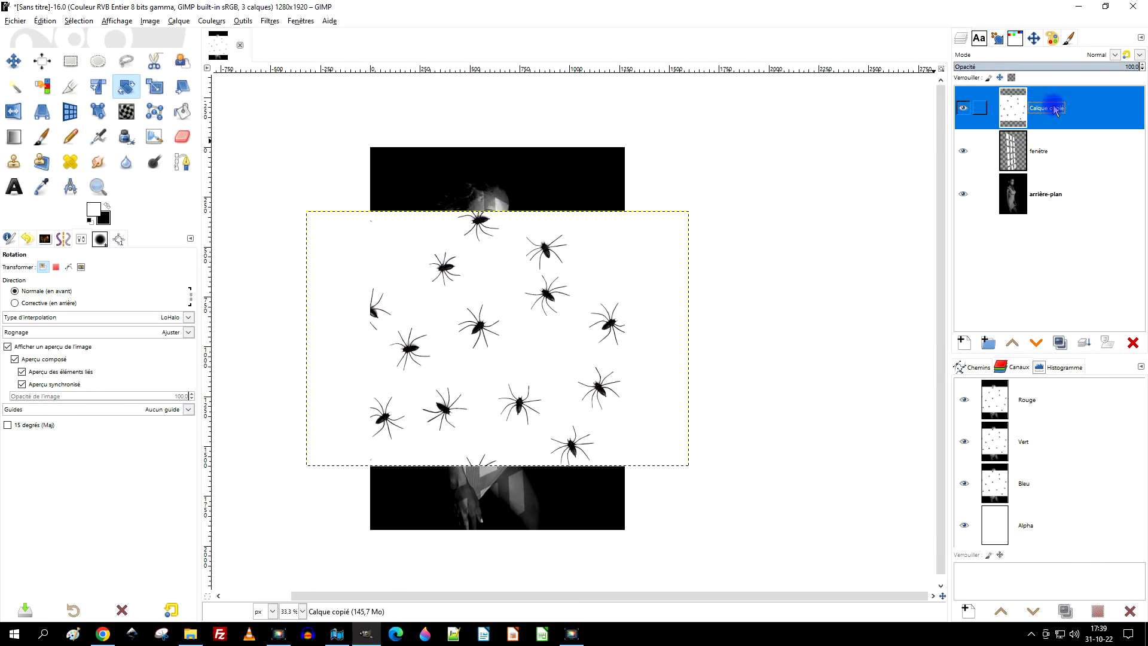
Rename the pasted spider layer as araignées.
{"action": "double_click", "coordinate": [1052, 110]}
{"action": "type", "text": "ara"}
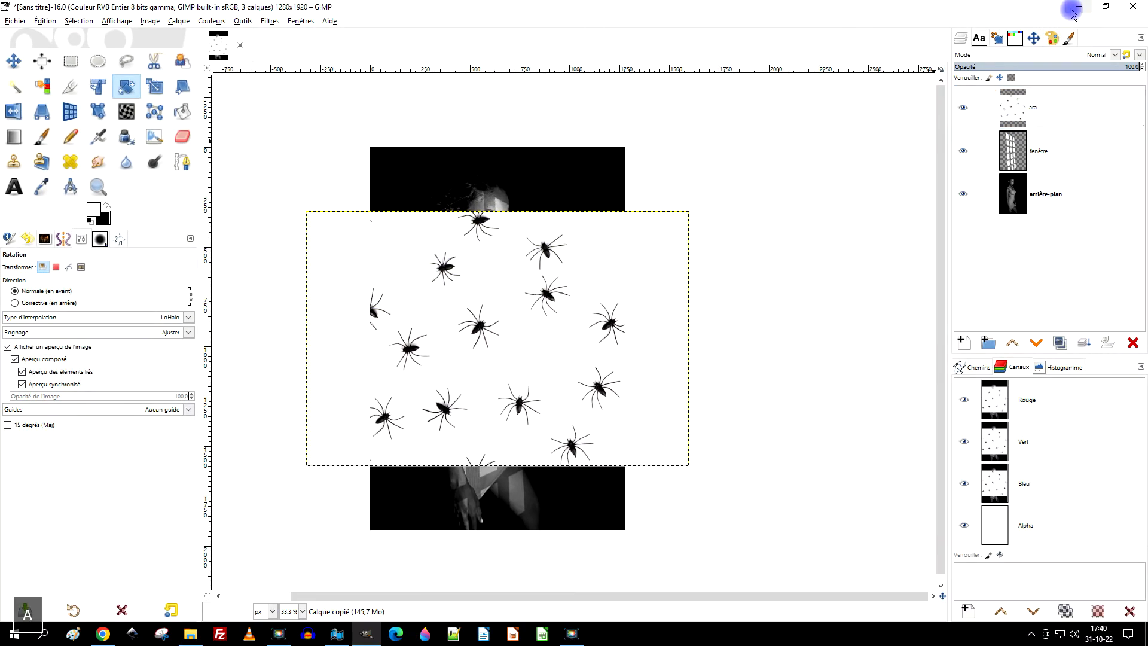
{"action": "type", "text": "ignée"}
{"action": "key", "text": "Return"}
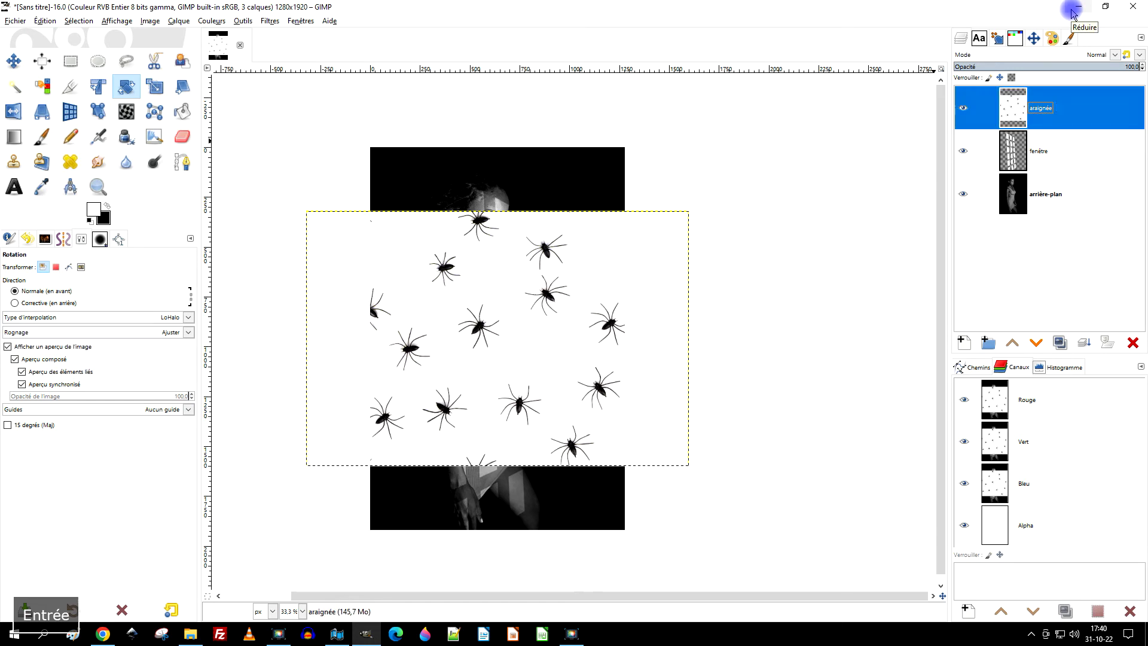
{"action": "key", "text": "F2"}
{"action": "key", "text": "Right"}
{"action": "type", "text": "s"}
{"action": "key", "text": "Return"}
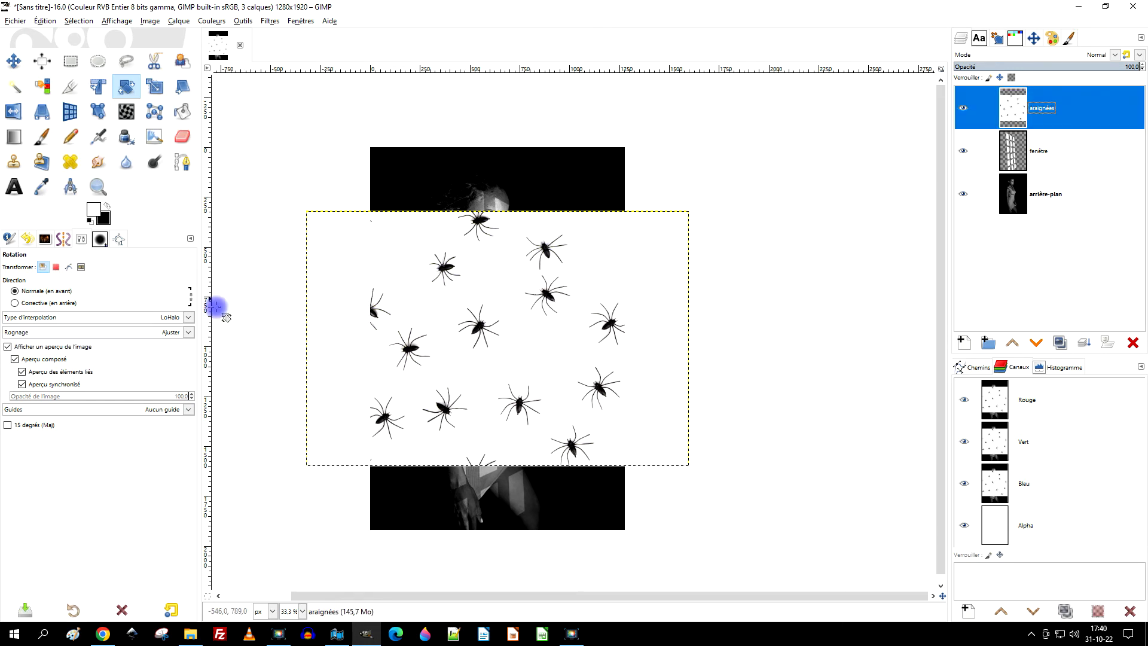
Rotate the araignées layer 90° counterclockwise.
{"action": "left_click", "coordinate": [180, 22]}
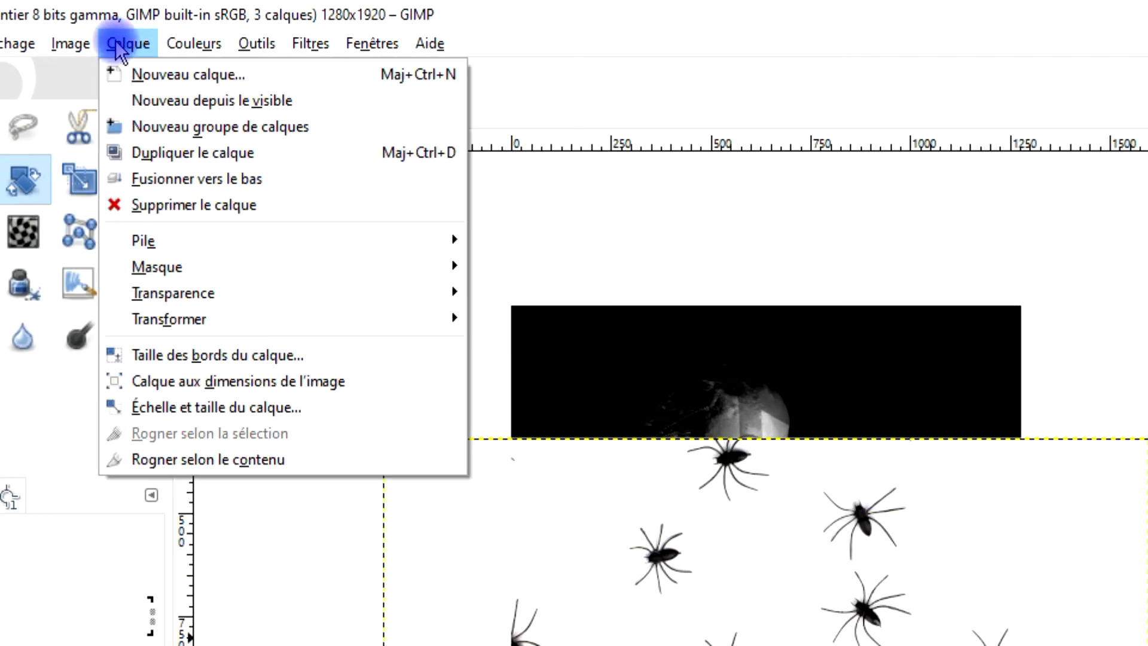
{"action": "mouse_move", "coordinate": [239, 321]}
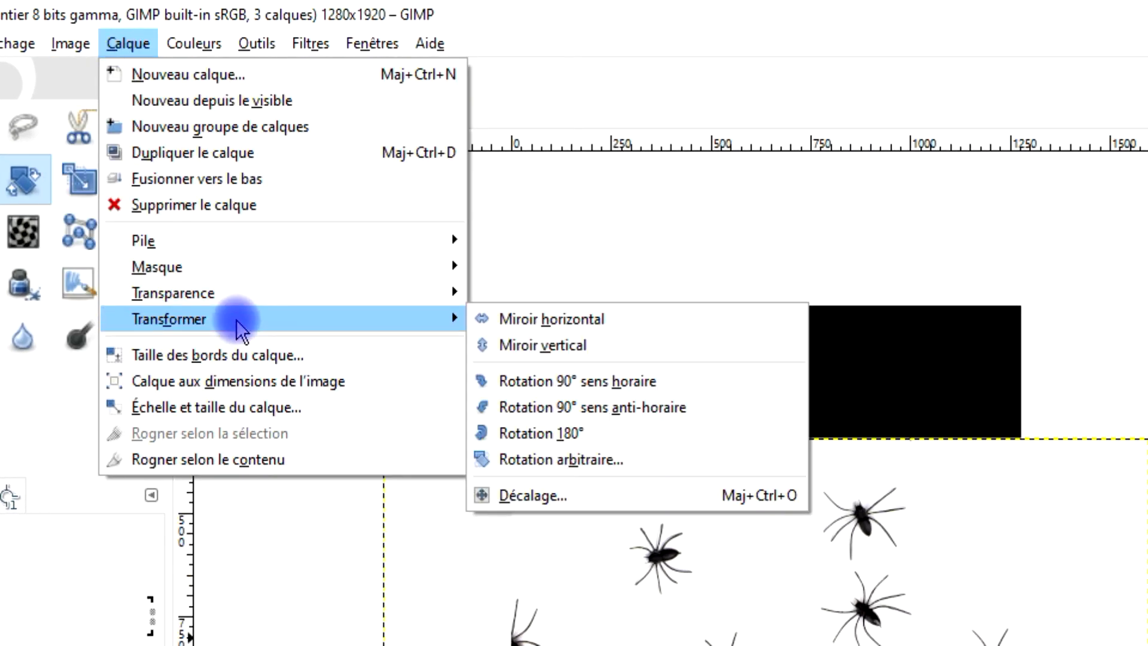
{"action": "left_click", "coordinate": [616, 412]}
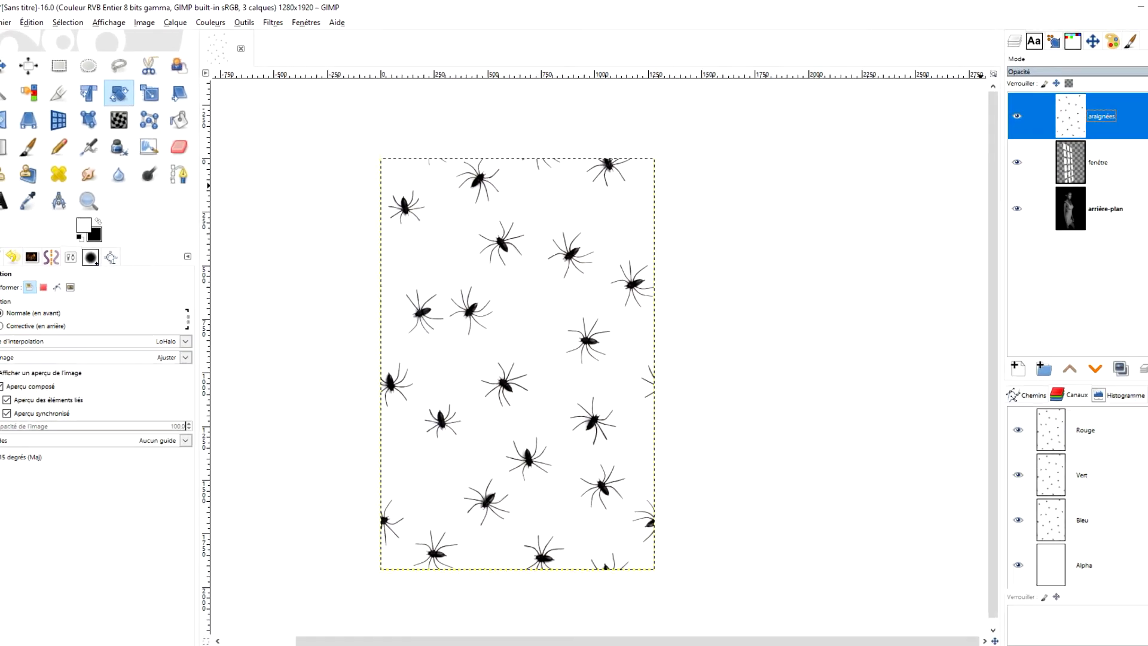
Turn the white background of the araignées layer transparent with Color to Alpha (Couleur vers alpha).
{"action": "left_click", "coordinate": [210, 22]}
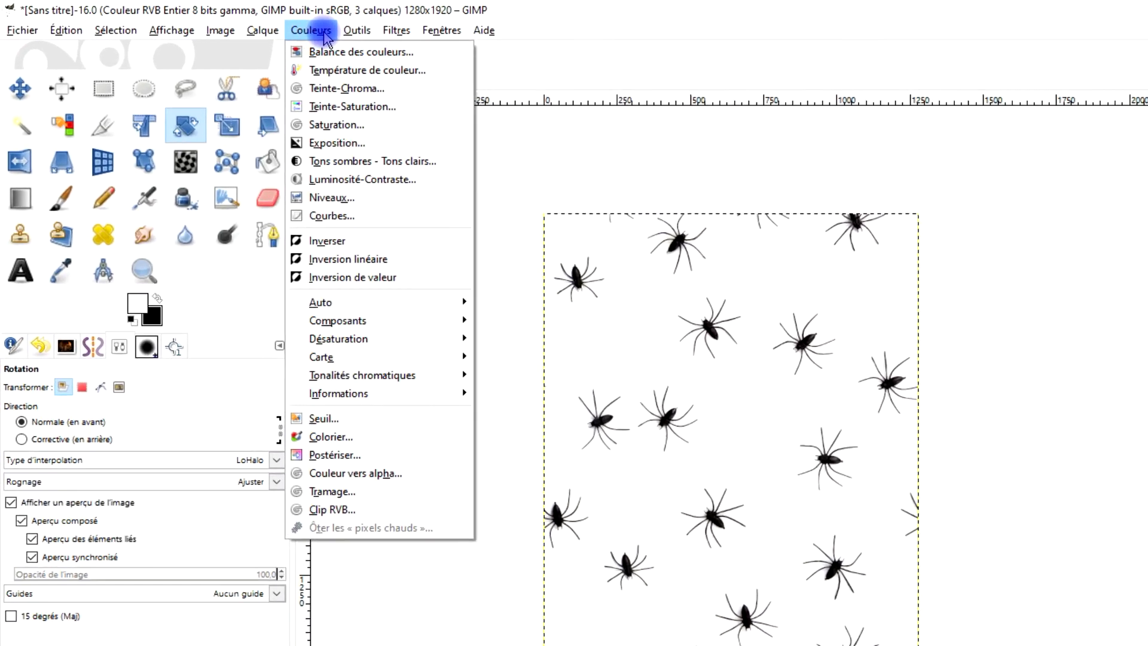
{"action": "left_click", "coordinate": [392, 474]}
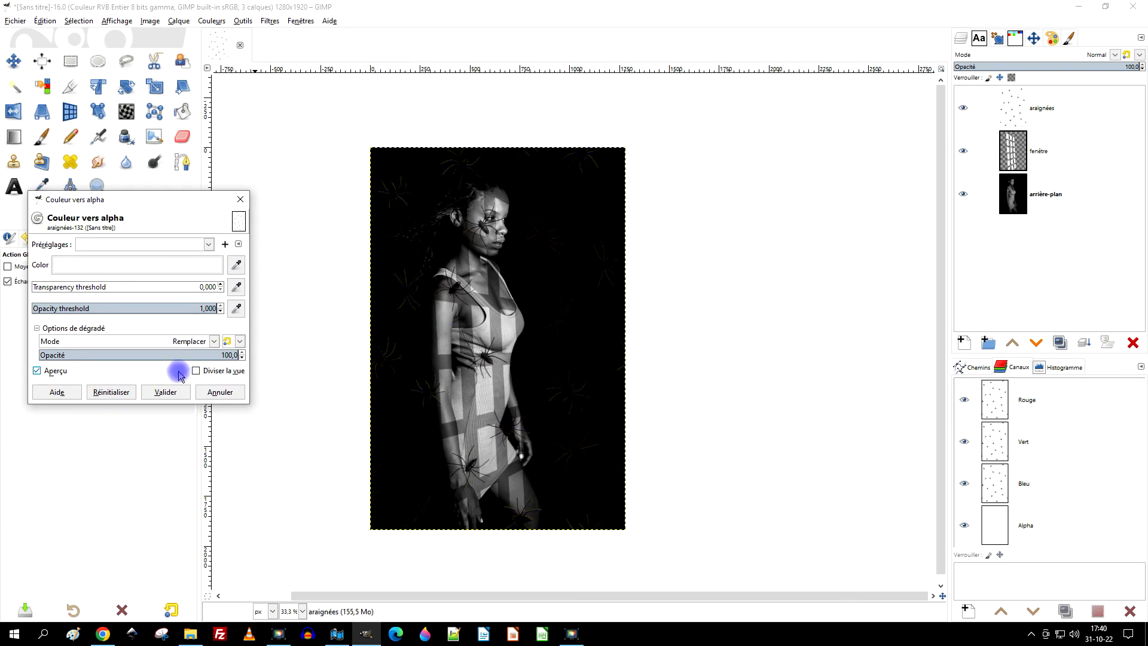
{"action": "left_click", "coordinate": [165, 392]}
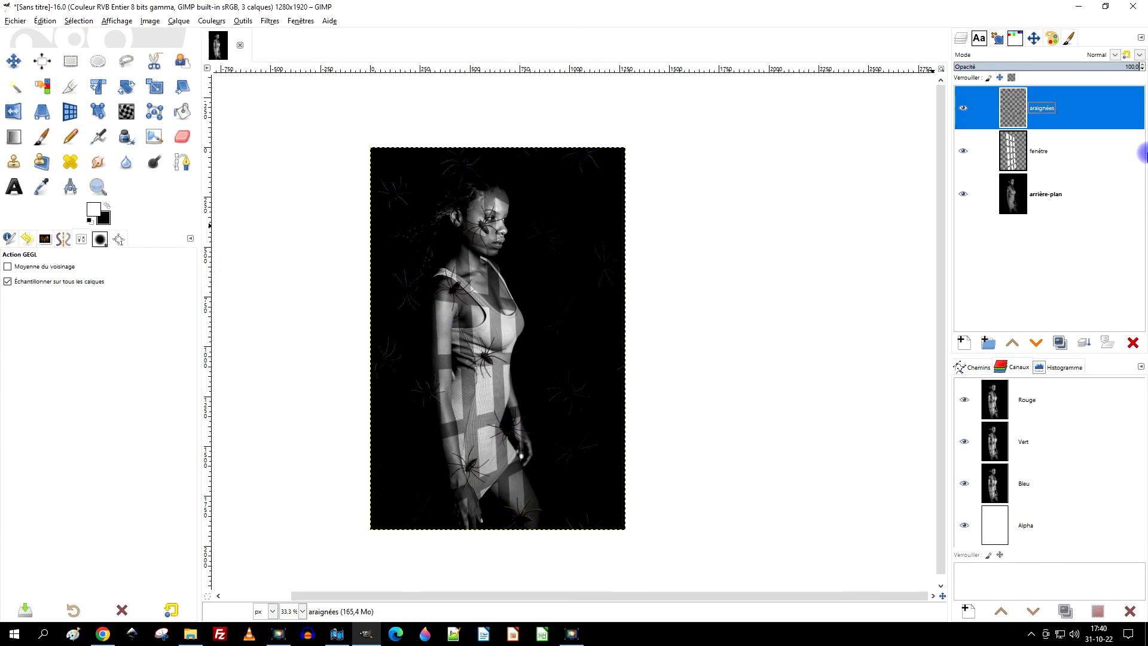
{"action": "scroll", "coordinate": [467, 329], "scroll_direction": "up", "scroll_amount": 2}
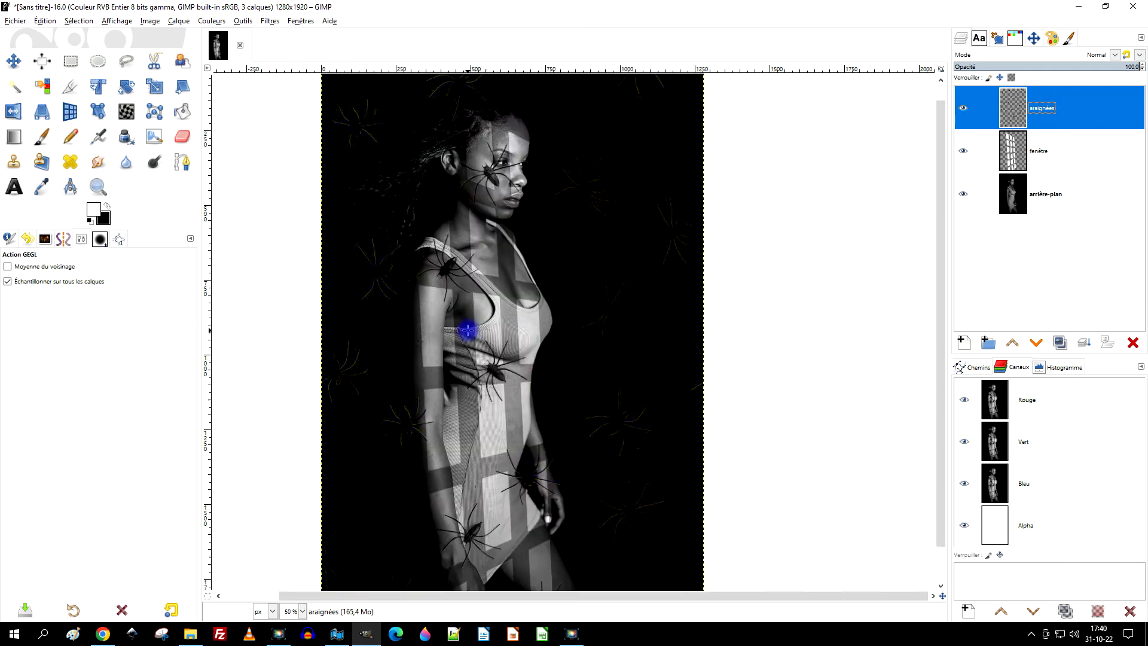
{"action": "scroll", "coordinate": [467, 330], "scroll_direction": "down", "scroll_amount": 1}
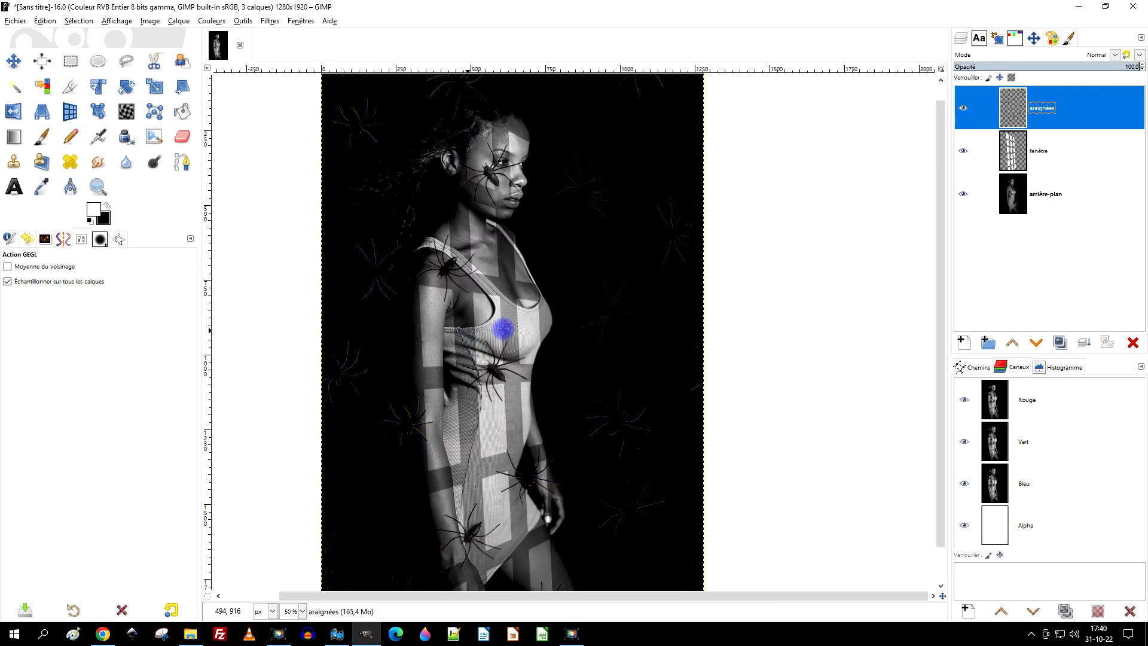
Set the blend mode of the araignées layer to Fusion de grain.
{"action": "left_click", "coordinate": [1103, 55]}
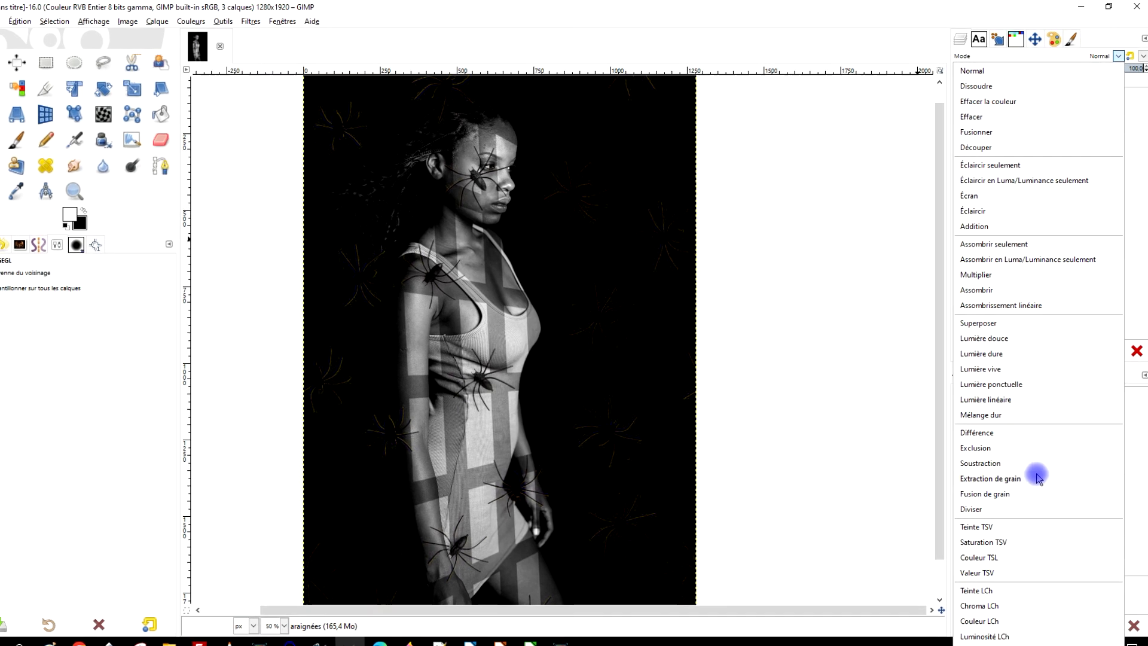
{"action": "left_click", "coordinate": [1022, 504]}
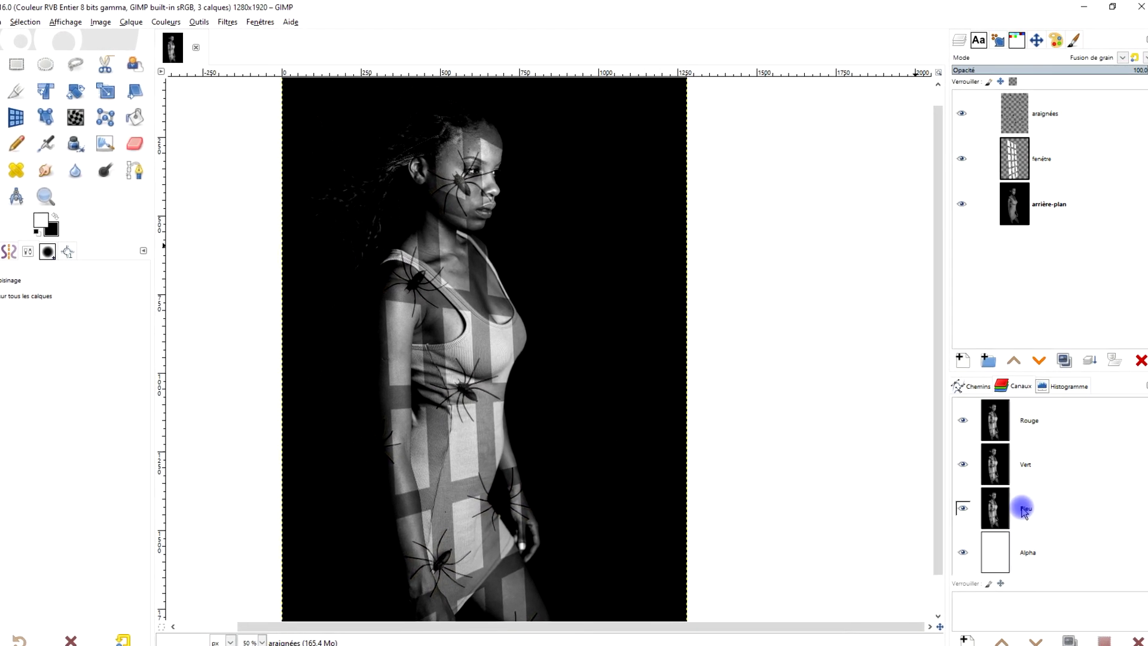
{"action": "left_click_drag", "start_coordinate": [688, 436], "coordinate": [741, 456]}
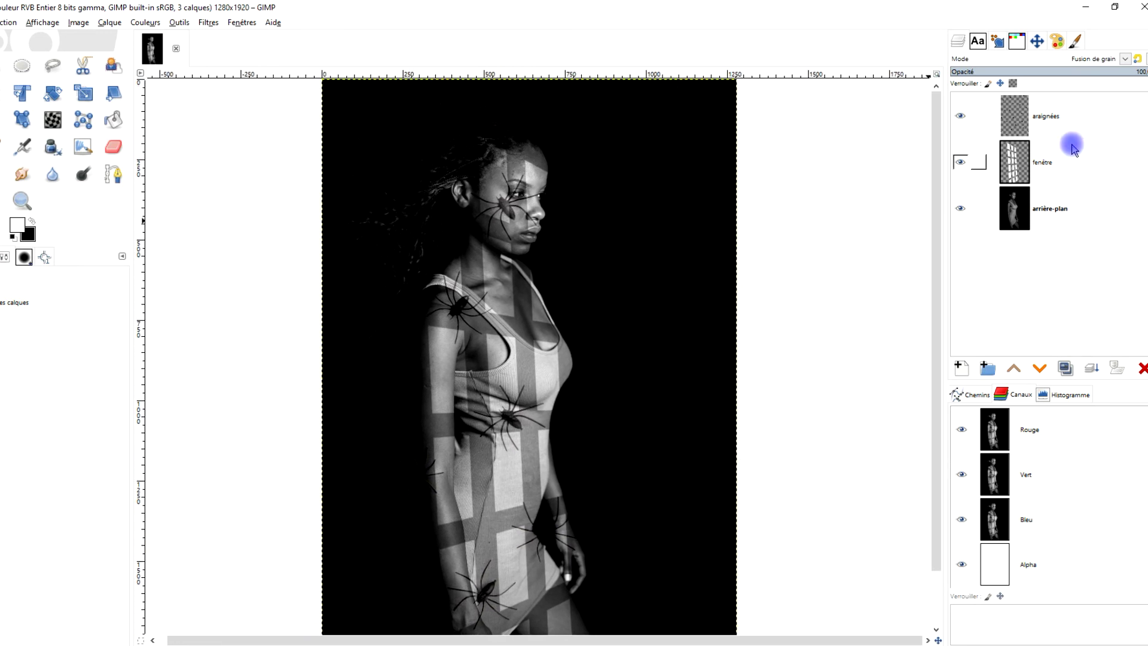
Duplicate the arrière-plan layer and darken the copy with Curves, using a midpoint at input 132 and output 117.
{"action": "left_click", "coordinate": [1045, 207]}
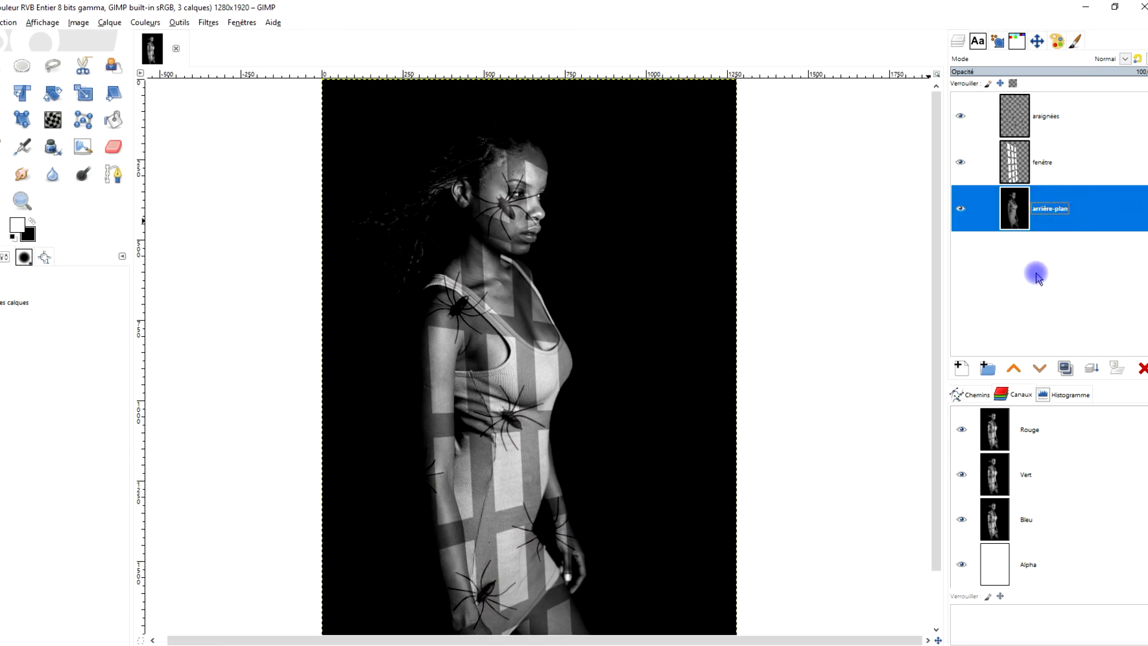
{"action": "left_click", "coordinate": [1065, 368]}
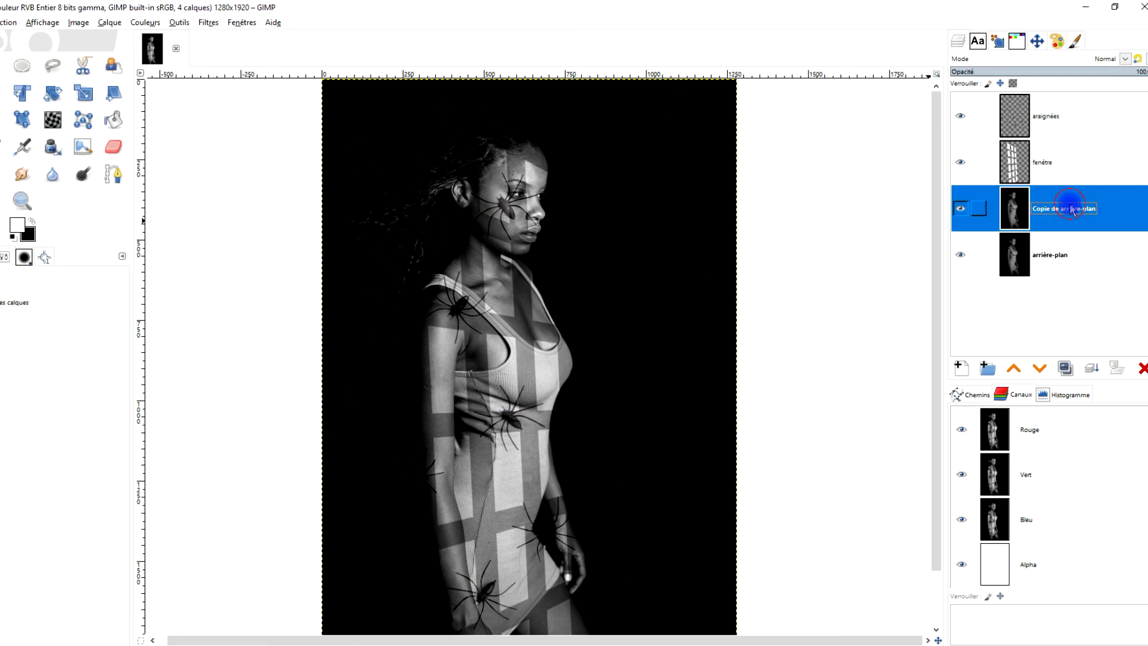
{"action": "left_click", "coordinate": [145, 22]}
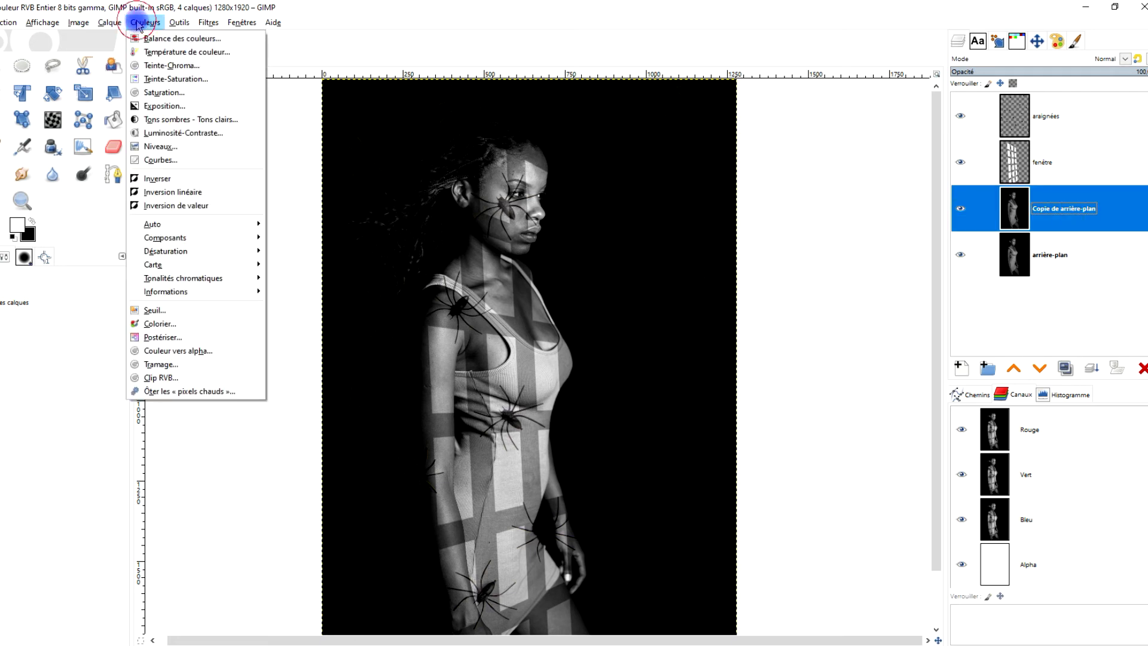
{"action": "mouse_move", "coordinate": [175, 293]}
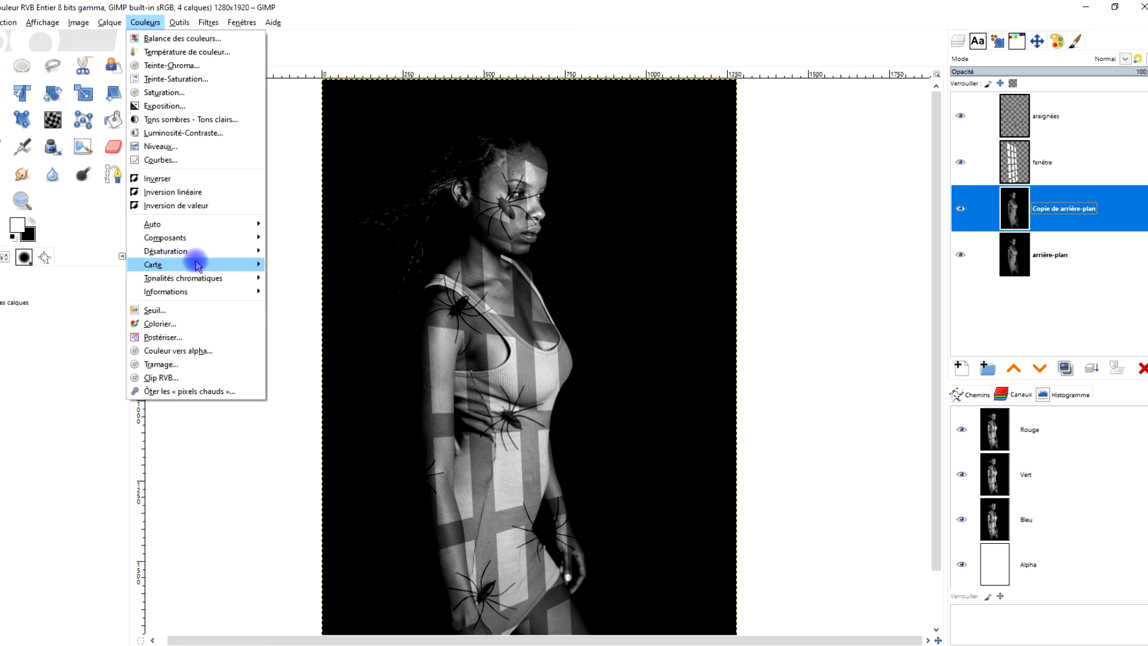
{"action": "mouse_move", "coordinate": [196, 266]}
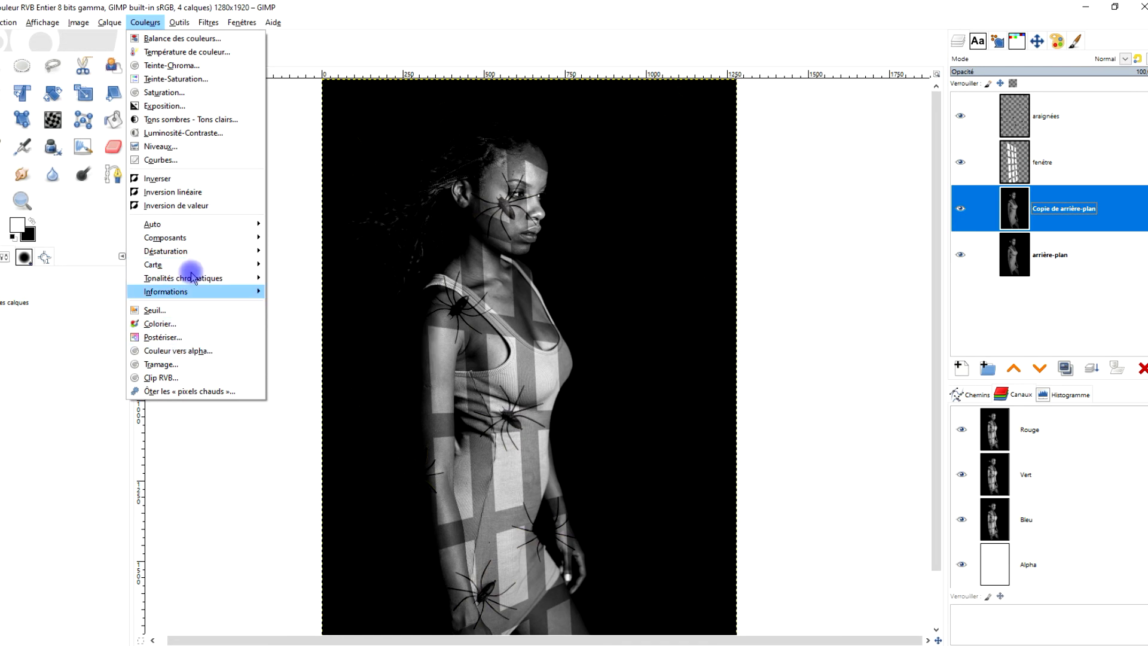
{"action": "left_click", "coordinate": [203, 160]}
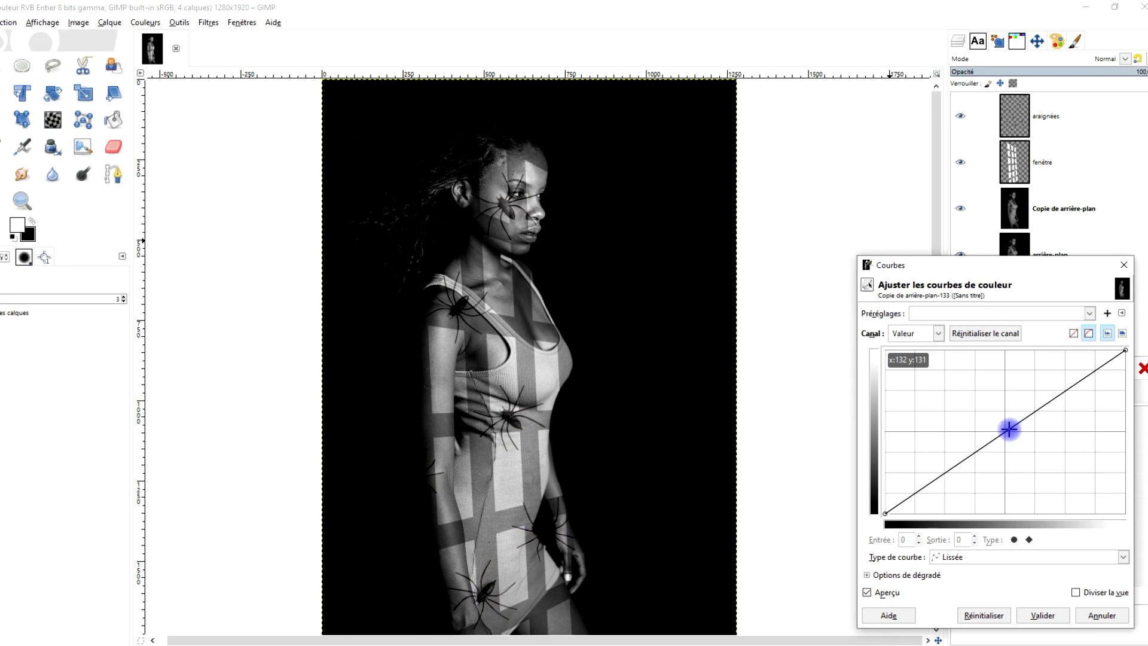
{"action": "mouse_move", "coordinate": [1002, 430]}
{"action": "left_mouse_down"}
{"action": "mouse_move", "coordinate": [1007, 445]}
{"action": "mouse_move", "coordinate": [996, 412]}
{"action": "mouse_move", "coordinate": [1008, 441]}
{"action": "left_mouse_up"}
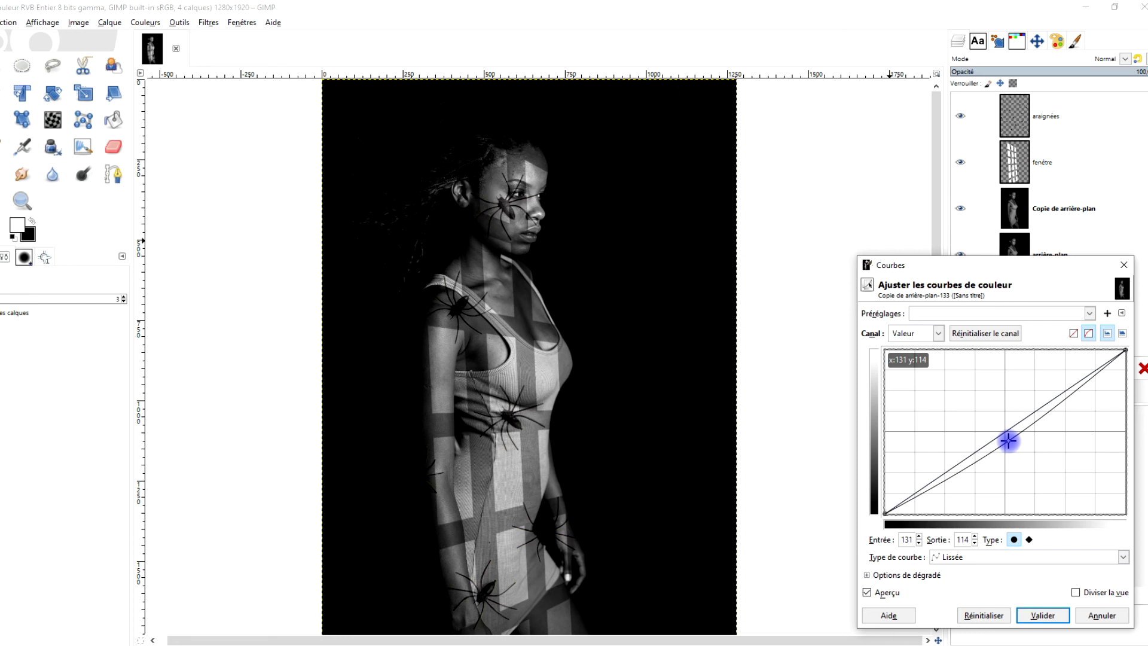
{"action": "left_click_drag", "start_coordinate": [1008, 441], "coordinate": [1009, 439]}
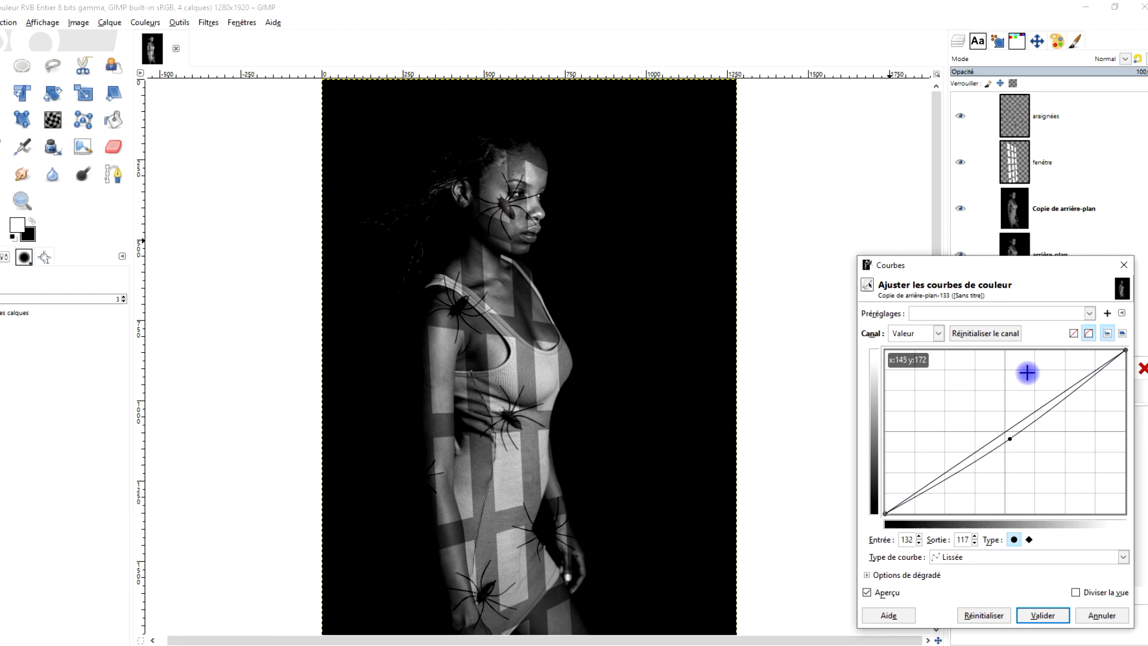
{"action": "left_click", "coordinate": [1043, 616]}
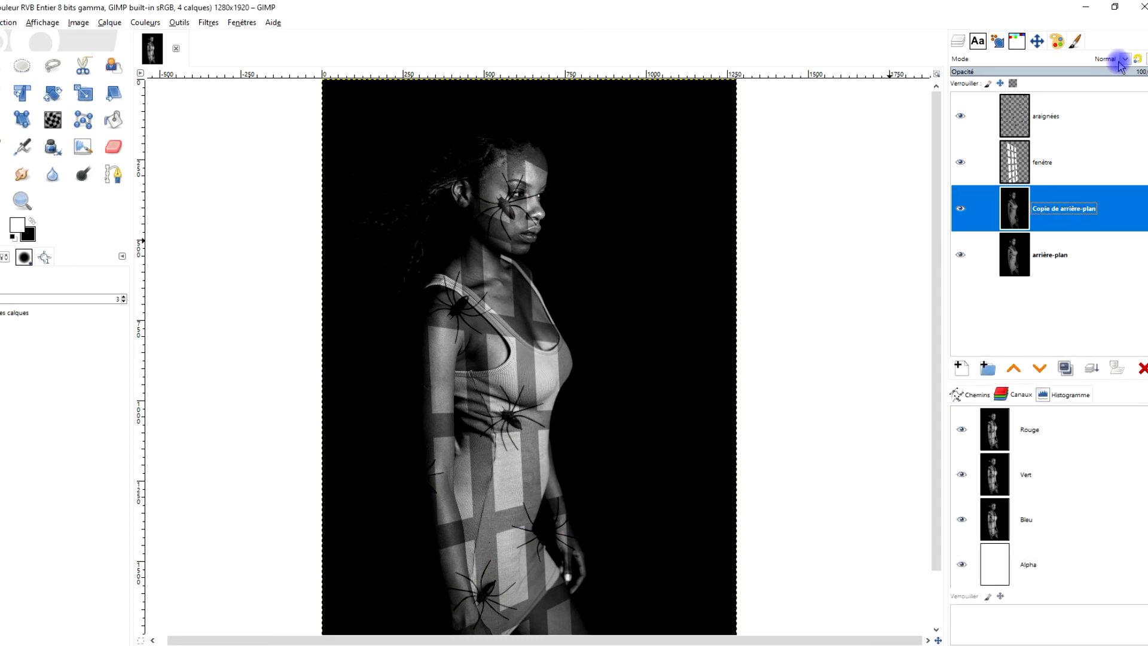
Lower the opacity of the araignées layer to 68.2.
{"action": "left_click", "coordinate": [1069, 112]}
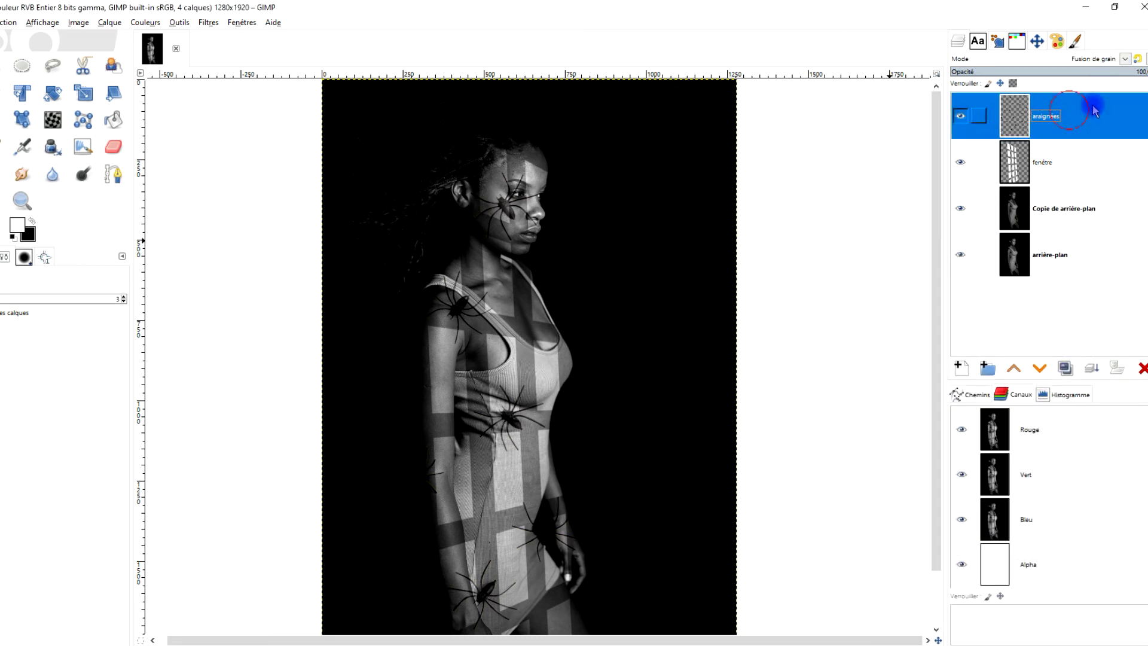
{"action": "left_click", "coordinate": [1124, 71]}
{"action": "left_click_drag", "start_coordinate": [1086, 72], "coordinate": [1073, 73]}
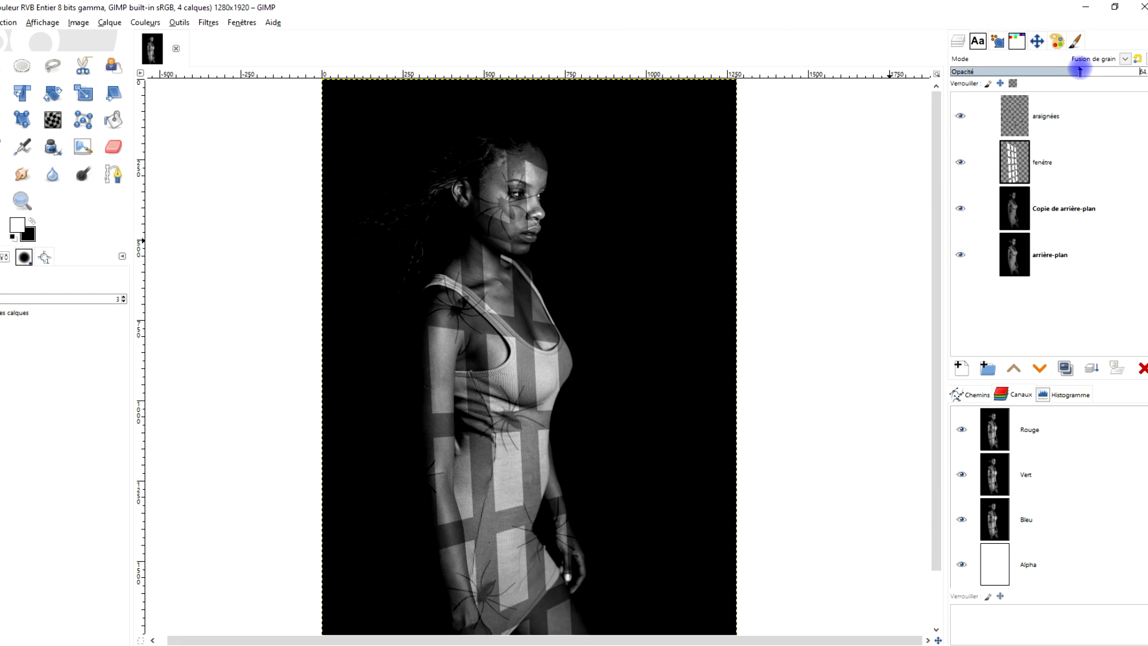
{"action": "left_click_drag", "start_coordinate": [1080, 71], "coordinate": [1088, 72]}
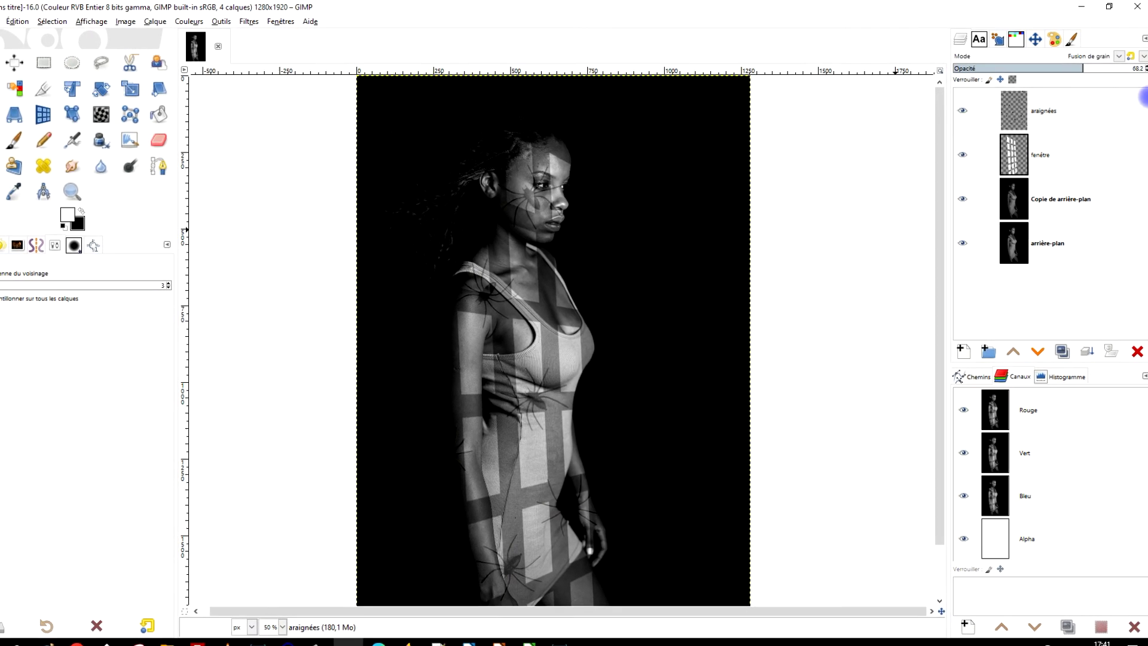
Move the araignées layer slightly up and to the right so the spiders fall better on the woman's body.
{"action": "key", "text": "ctrl"}
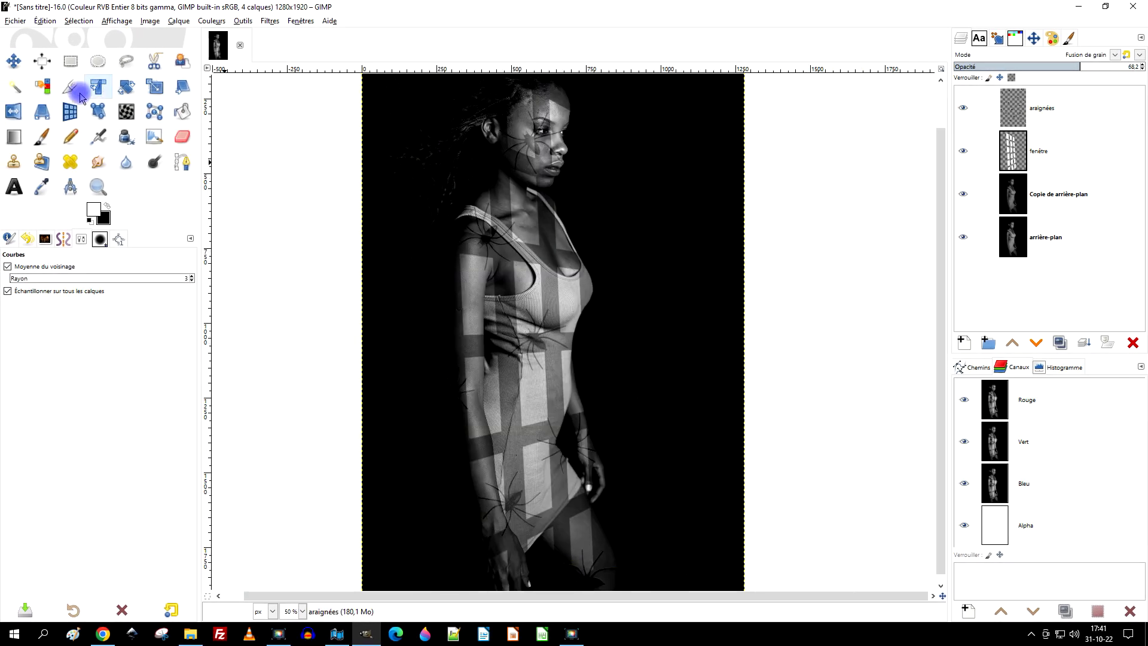
{"action": "left_click", "coordinate": [12, 60]}
{"action": "left_click_drag", "start_coordinate": [501, 245], "coordinate": [520, 217]}
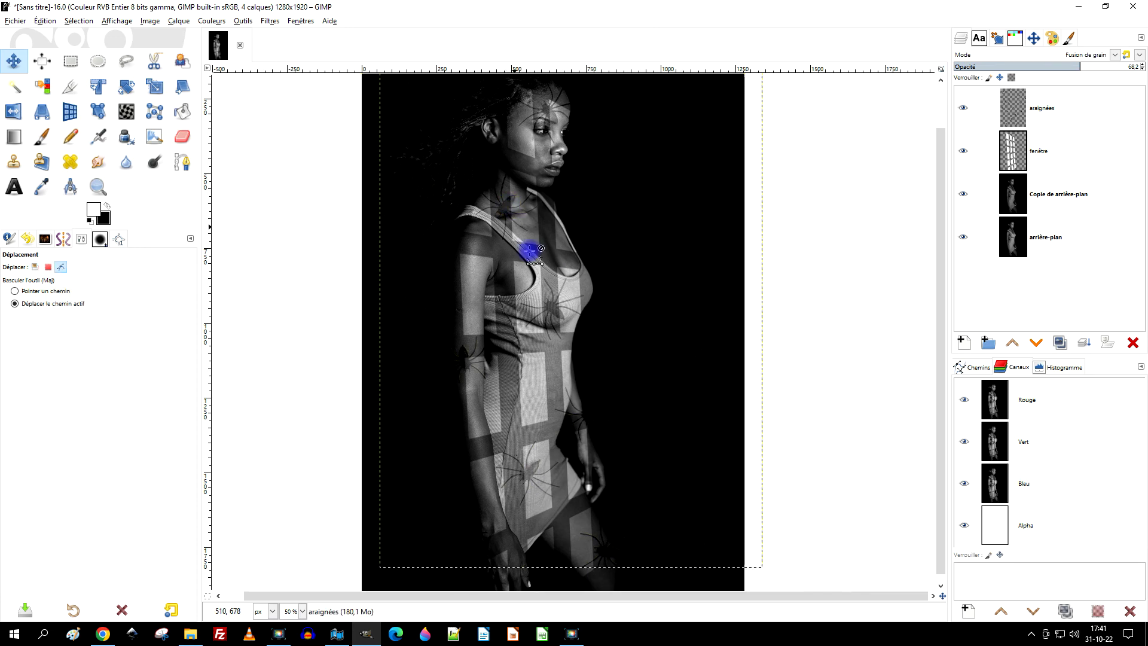
{"action": "scroll", "coordinate": [598, 279], "scroll_direction": "down", "scroll_amount": 1}
{"action": "scroll", "coordinate": [604, 257], "scroll_direction": "up", "scroll_amount": 2}
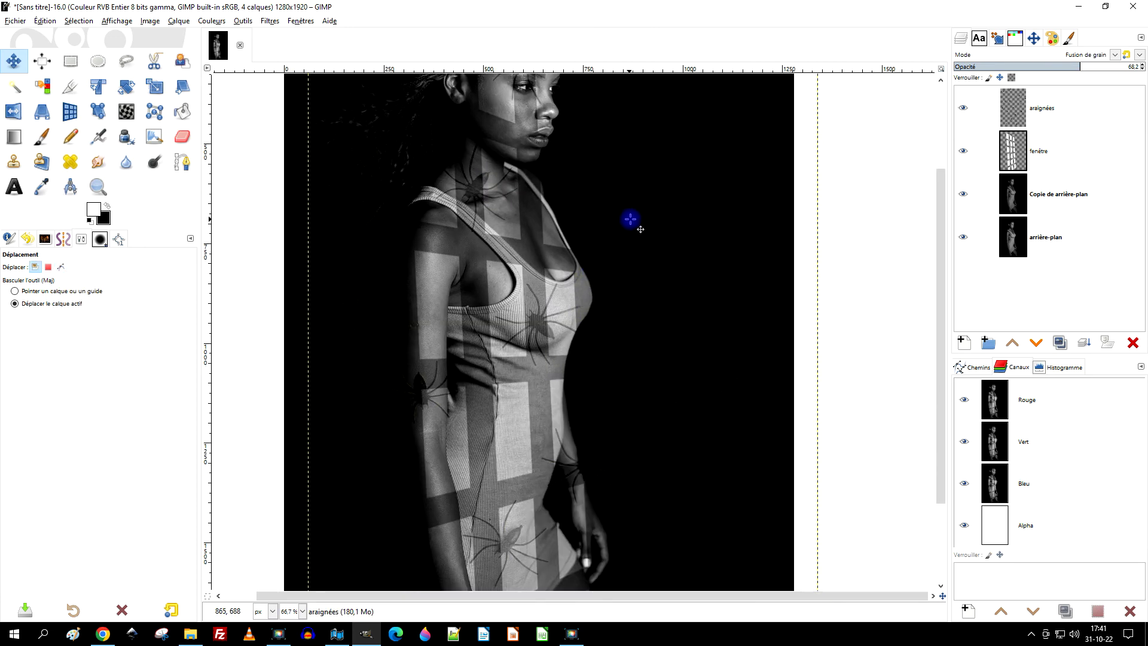
{"action": "scroll", "coordinate": [637, 215], "scroll_direction": "down", "scroll_amount": 2}
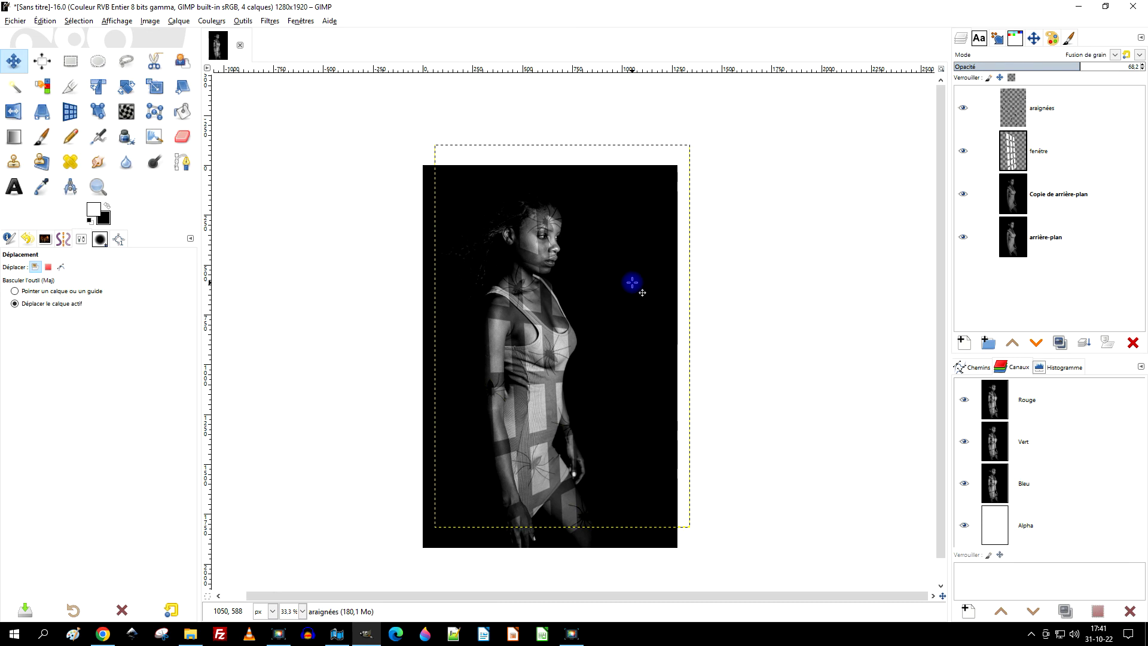
Start a Perspective transform on the araignées layer and pull its upper-right and lower-right corners inward.
{"action": "left_click", "coordinate": [42, 112]}
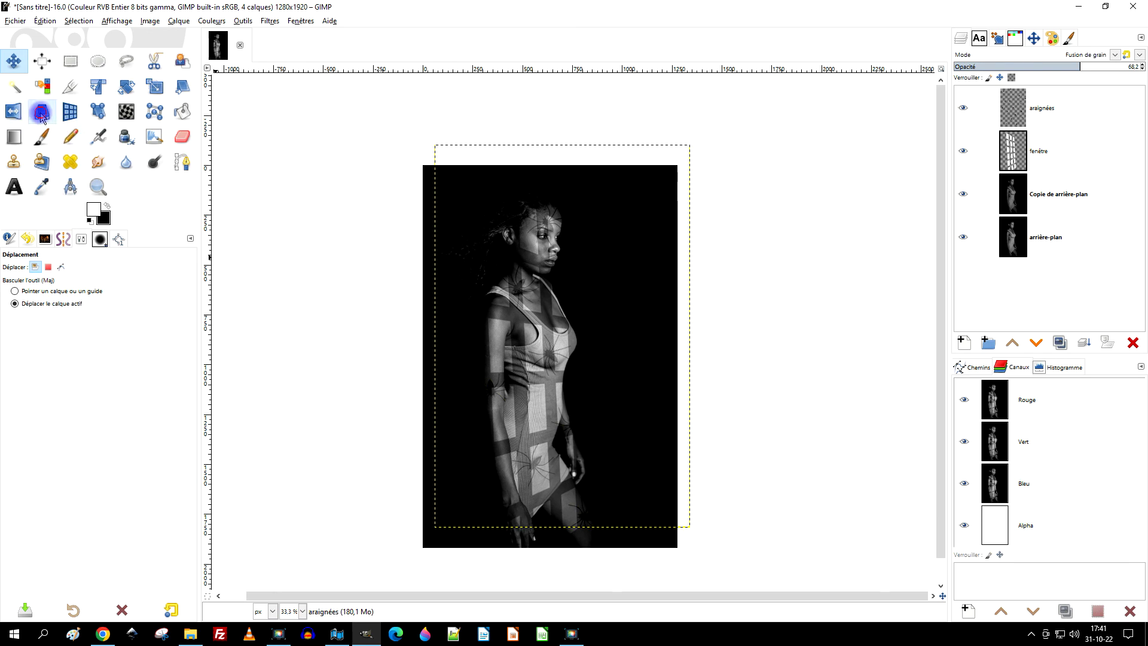
{"action": "left_click", "coordinate": [599, 214]}
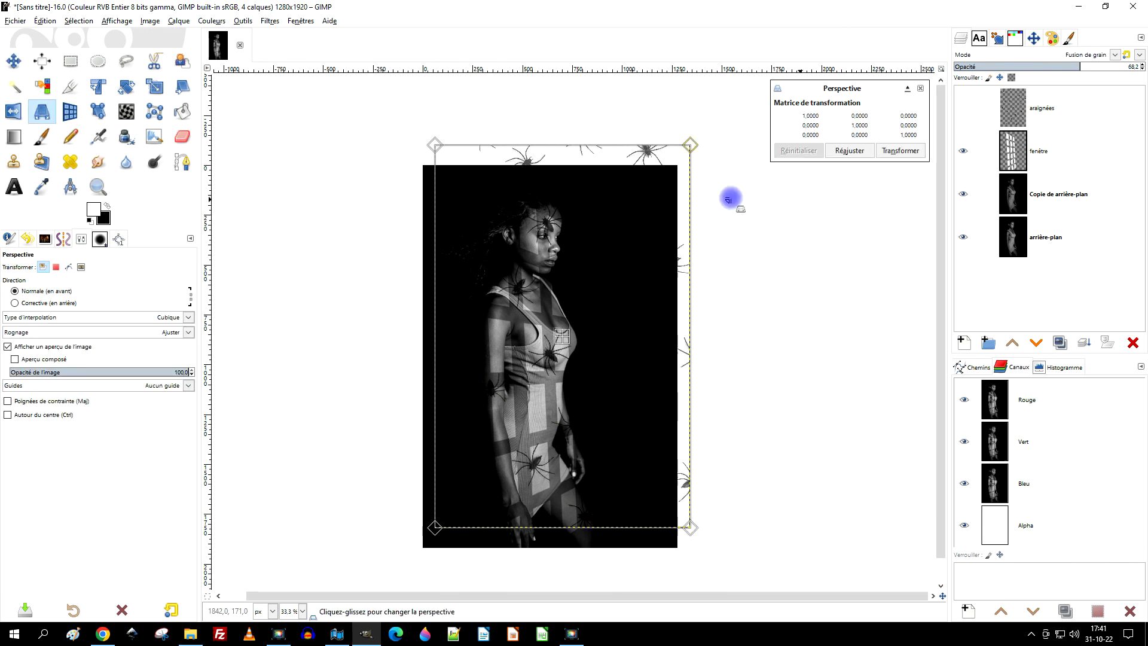
{"action": "left_click_drag", "start_coordinate": [691, 145], "coordinate": [665, 157]}
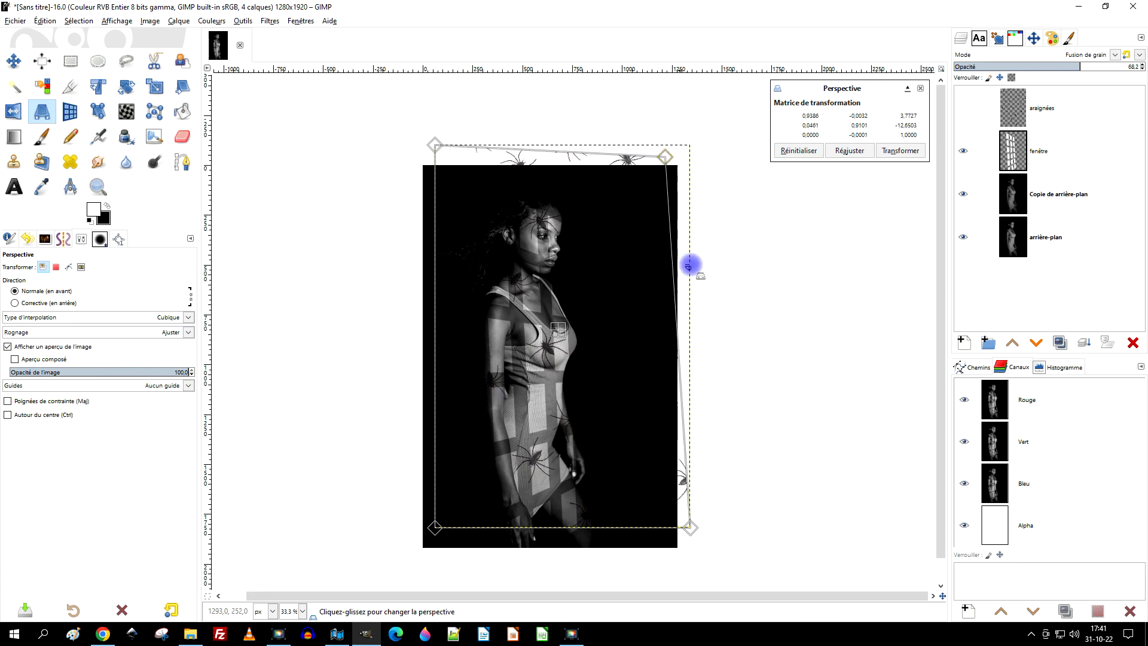
{"action": "left_click_drag", "start_coordinate": [688, 527], "coordinate": [661, 508]}
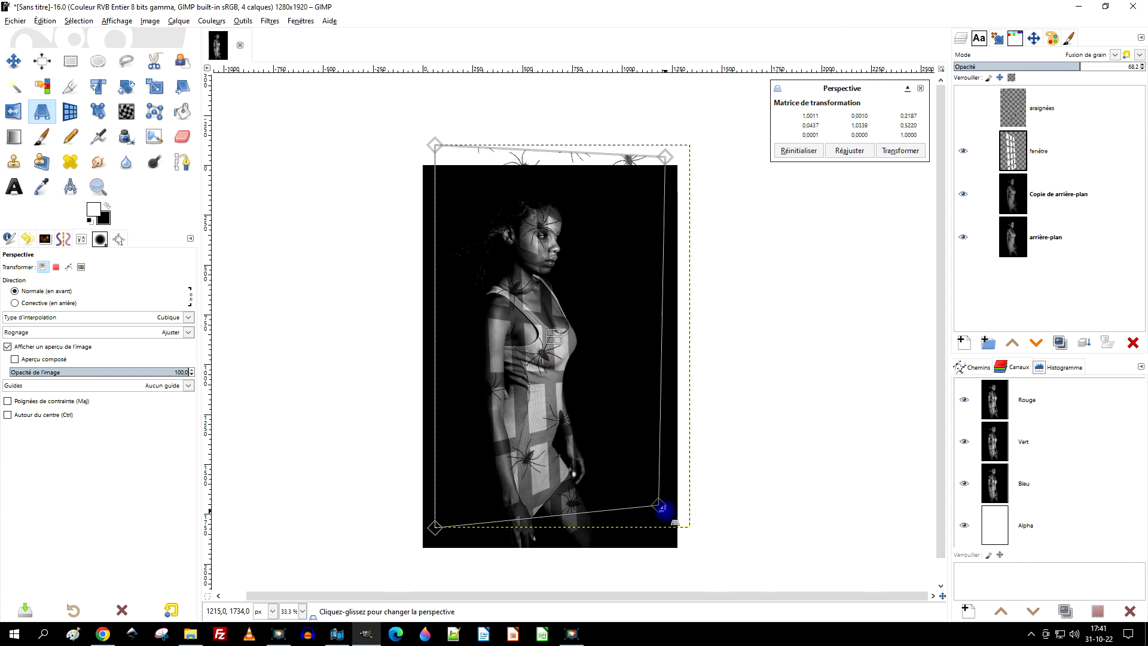
{"action": "scroll", "coordinate": [671, 292], "scroll_direction": "up", "scroll_amount": 1}
{"action": "scroll", "coordinate": [672, 305], "scroll_direction": "down", "scroll_amount": 2}
{"action": "scroll", "coordinate": [670, 299], "scroll_direction": "up", "scroll_amount": 2}
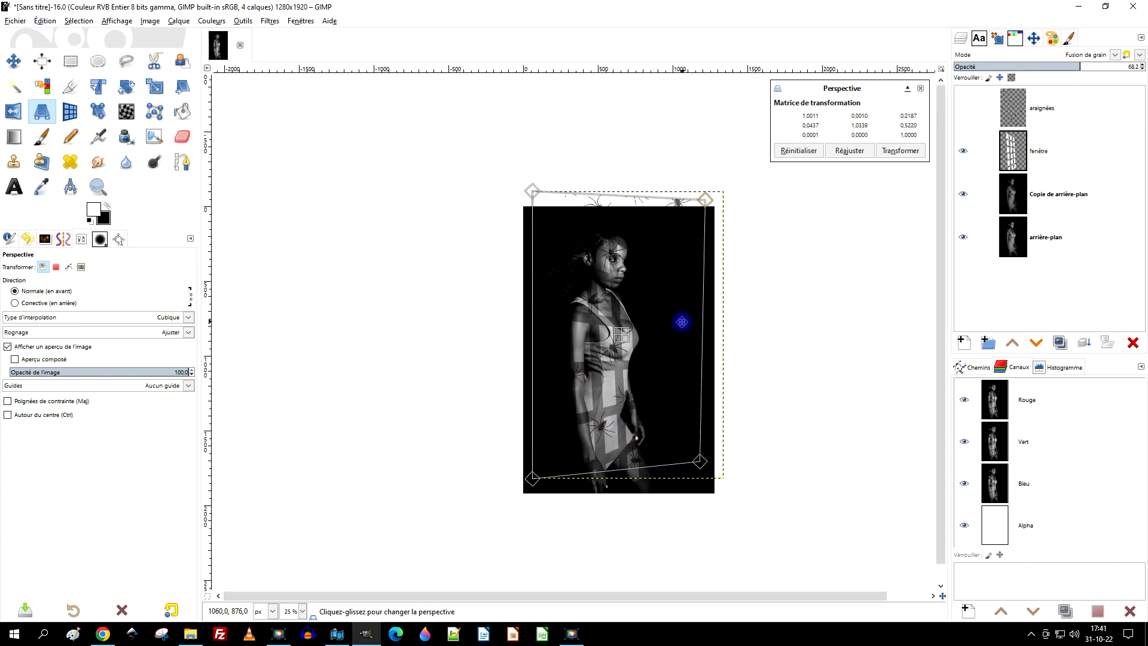
Refine the spider perspective by pulling the upper-right corner further left and the lower-right corner further up and inward.
{"action": "mouse_move", "coordinate": [712, 170]}
{"action": "left_mouse_down"}
{"action": "mouse_move", "coordinate": [720, 162]}
{"action": "mouse_move", "coordinate": [705, 180]}
{"action": "mouse_move", "coordinate": [698, 172]}
{"action": "left_mouse_up"}
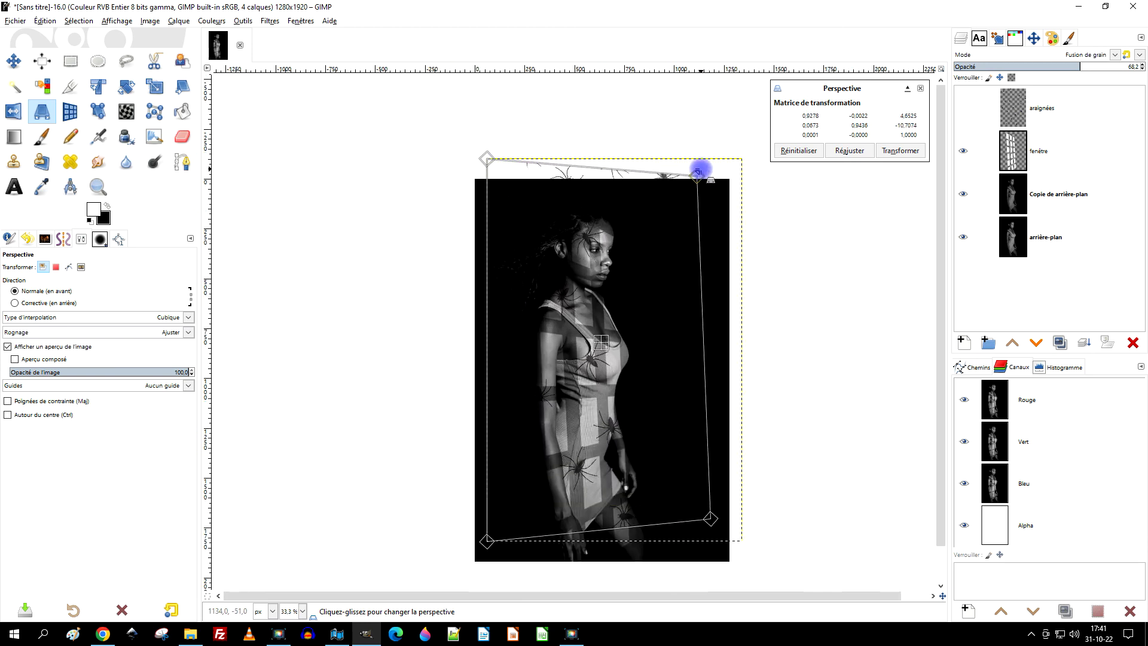
{"action": "scroll", "coordinate": [661, 413], "scroll_direction": "up", "scroll_amount": 1}
{"action": "scroll", "coordinate": [706, 437], "scroll_direction": "down", "scroll_amount": 2}
{"action": "left_click_drag", "start_coordinate": [743, 487], "coordinate": [723, 457]}
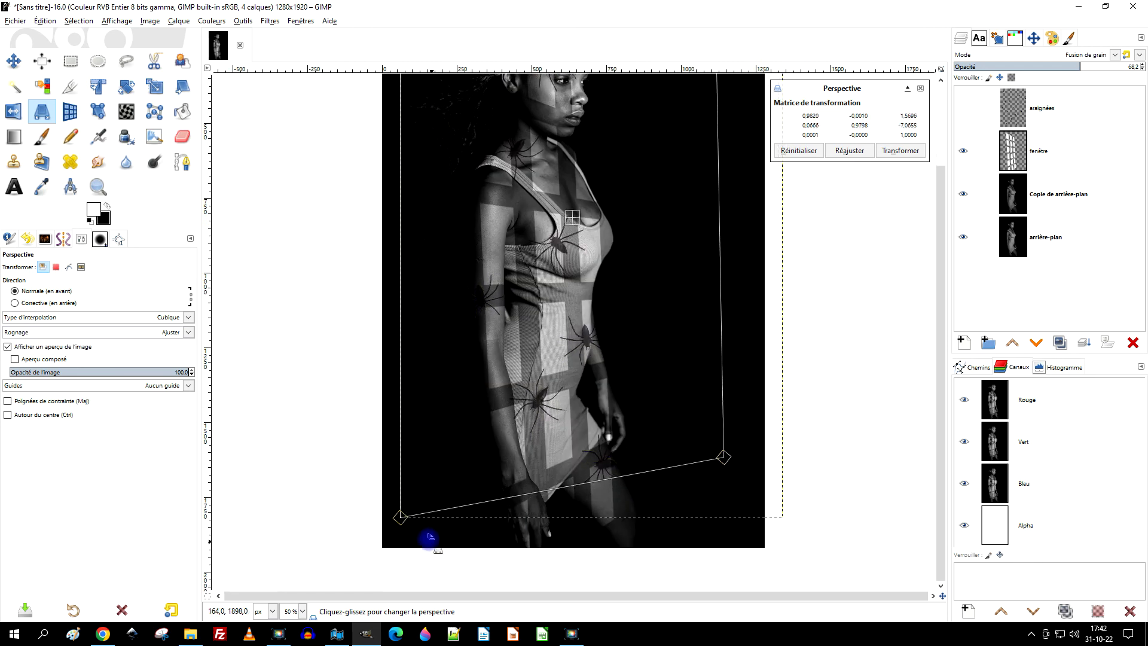
Stretch the lower-left and upper-left corners of the araignées layer outward and apply the perspective transformation.
{"action": "left_click_drag", "start_coordinate": [401, 519], "coordinate": [378, 542]}
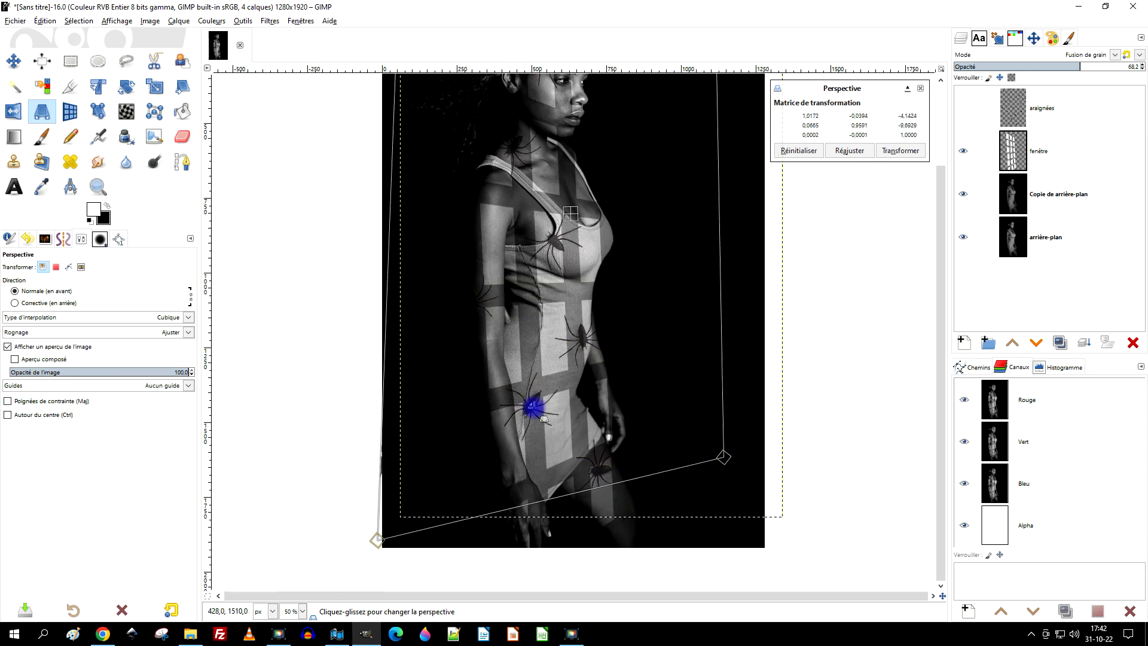
{"action": "scroll", "coordinate": [550, 205], "scroll_direction": "up", "scroll_amount": 1}
{"action": "scroll", "coordinate": [500, 218], "scroll_direction": "up", "scroll_amount": 3}
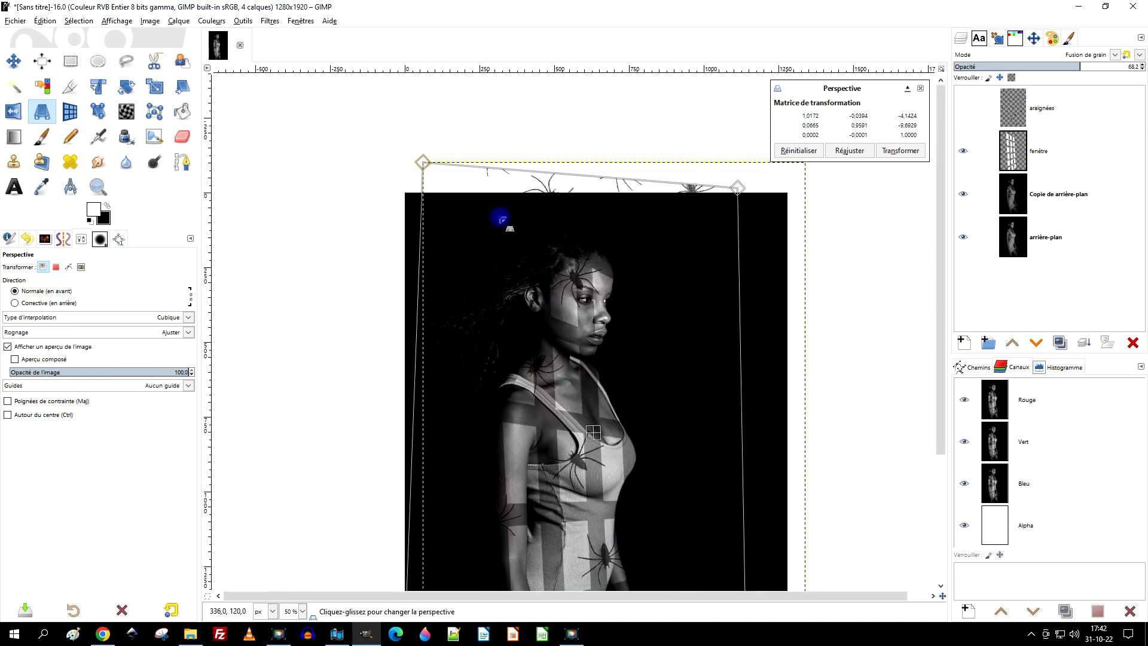
{"action": "left_click_drag", "start_coordinate": [426, 161], "coordinate": [401, 159]}
{"action": "left_click", "coordinate": [913, 152]}
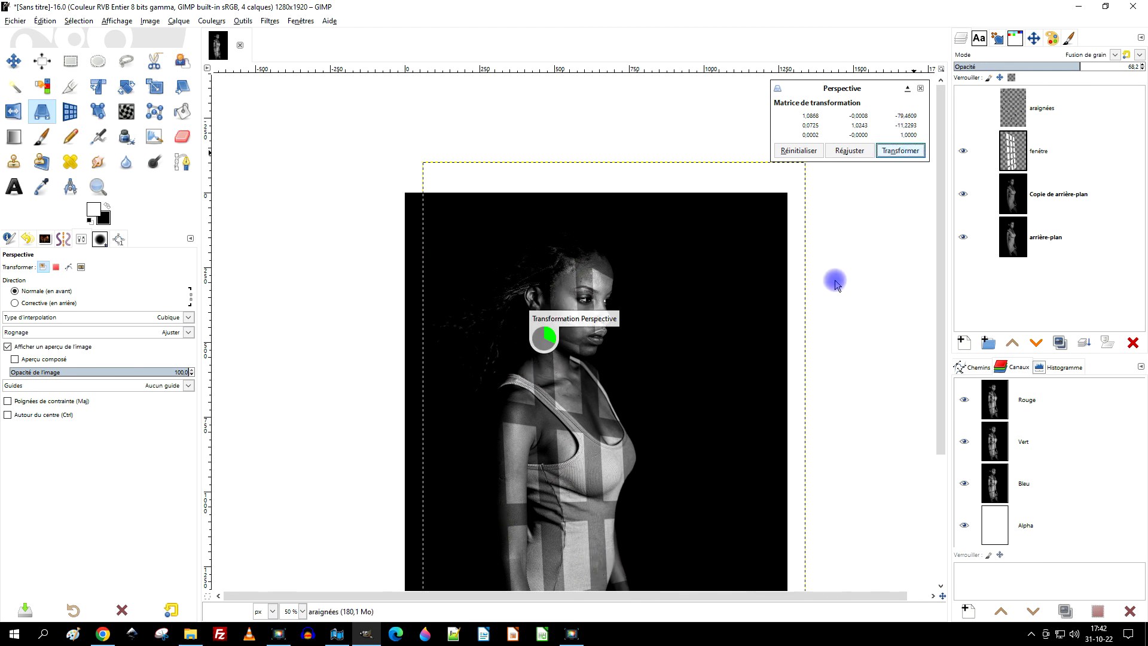
{"action": "scroll", "coordinate": [808, 292], "scroll_direction": "down", "scroll_amount": 2, "text": "ctrl"}
{"action": "scroll", "coordinate": [730, 358], "scroll_direction": "up", "scroll_amount": 2, "text": "ctrl"}
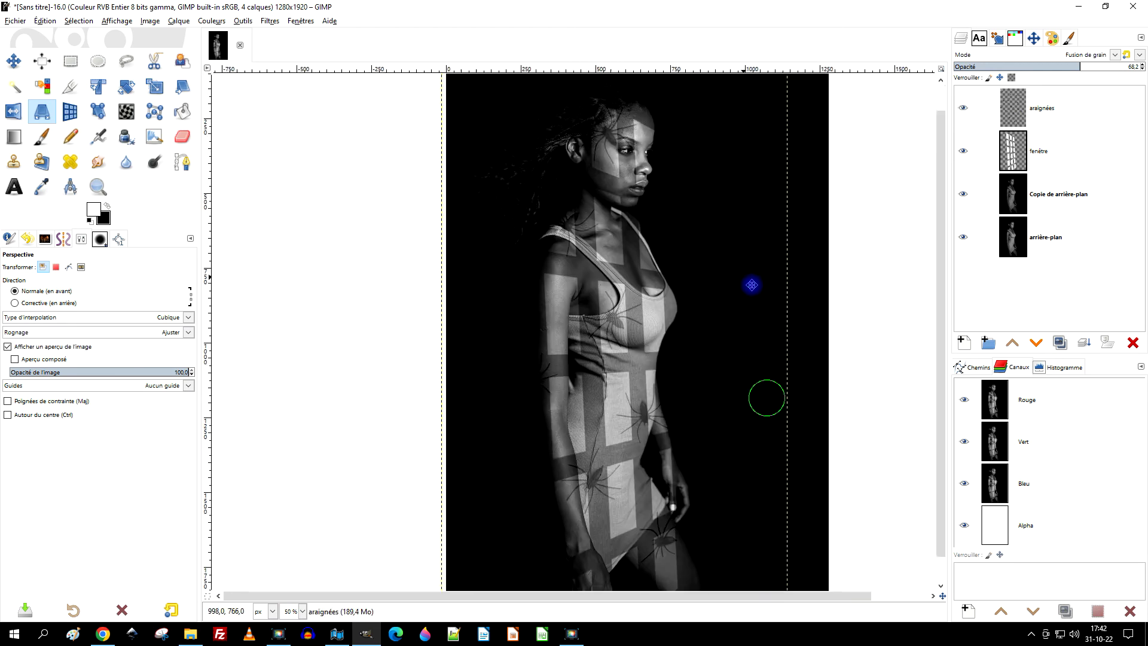
Move the araignées layer slightly down and to the right to reposition the spiders on the woman's body.
{"action": "scroll", "coordinate": [751, 285], "scroll_direction": "down", "scroll_amount": 1}
{"action": "scroll", "coordinate": [751, 251], "scroll_direction": "down", "scroll_amount": 1}
{"action": "left_click", "coordinate": [13, 61]}
{"action": "left_click", "coordinate": [551, 163]}
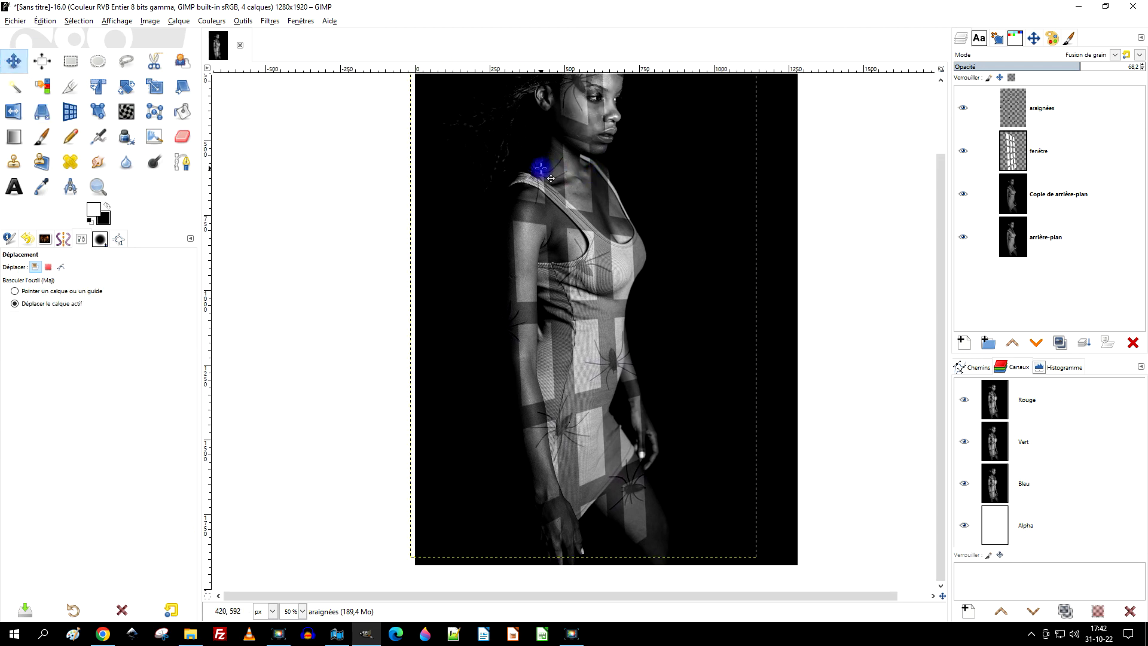
{"action": "left_click_drag", "start_coordinate": [551, 178], "coordinate": [566, 189]}
{"action": "scroll", "coordinate": [681, 182], "scroll_direction": "down", "scroll_amount": 1}
{"action": "scroll", "coordinate": [682, 183], "scroll_direction": "up", "scroll_amount": 1}
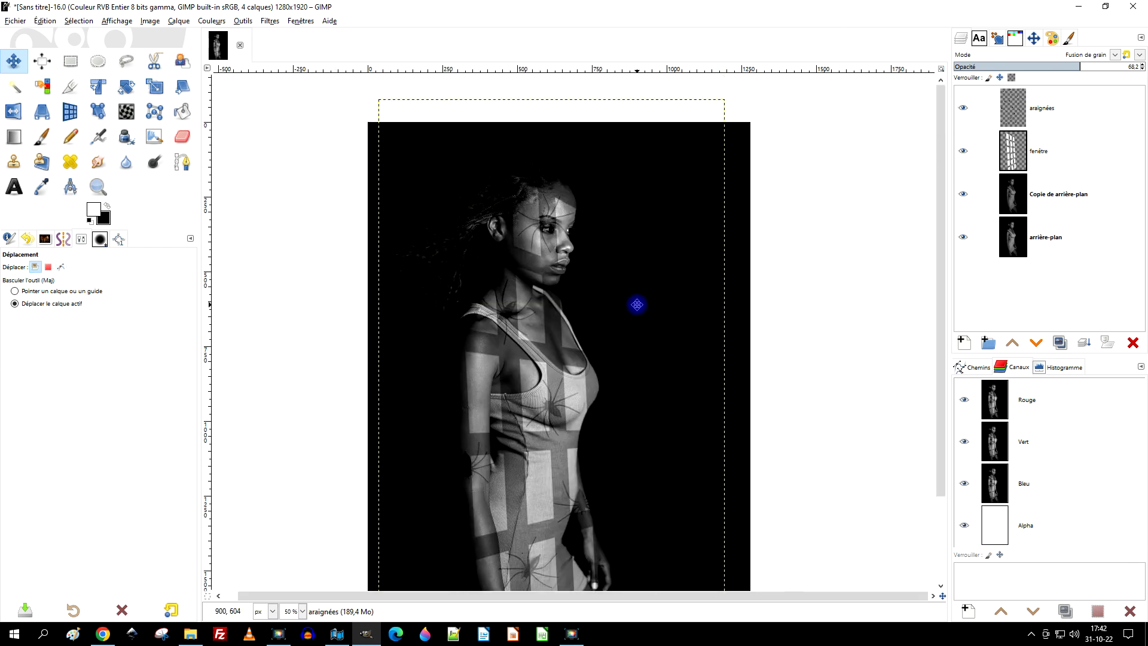
Resize the araignées layer to the image dimensions and set its opacity to 45.
{"action": "left_click", "coordinate": [1011, 112]}
{"action": "right_click", "coordinate": [1012, 113]}
{"action": "left_click", "coordinate": [965, 278]}
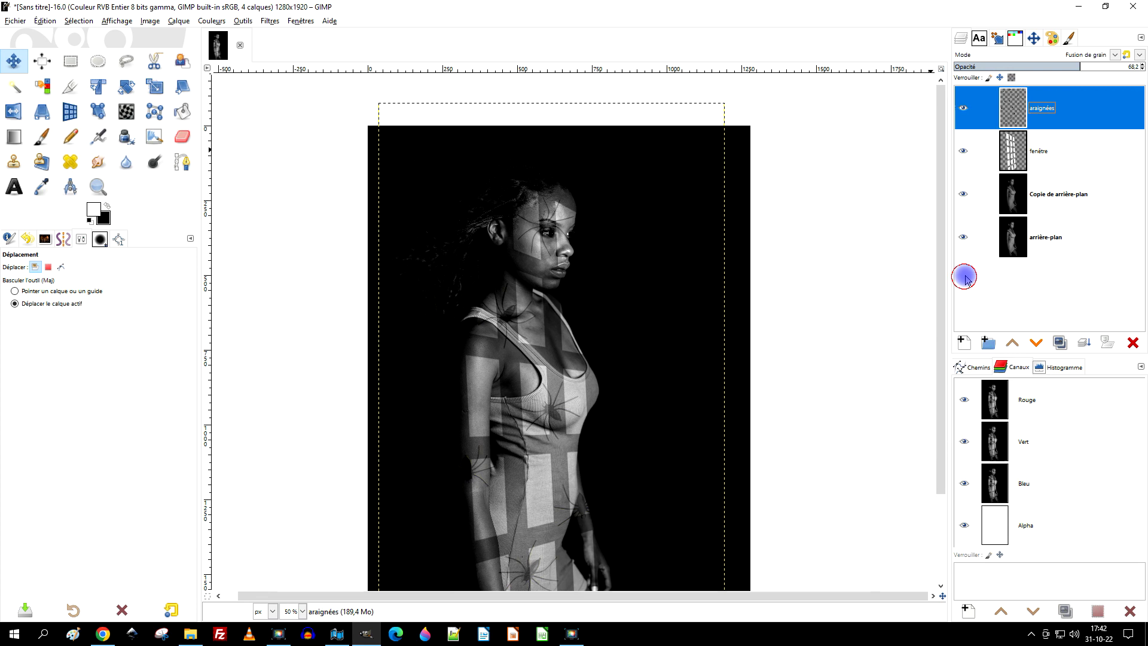
{"action": "left_click_drag", "start_coordinate": [1089, 69], "coordinate": [1037, 52]}
{"action": "left_click_drag", "start_coordinate": [680, 418], "coordinate": [693, 257]}
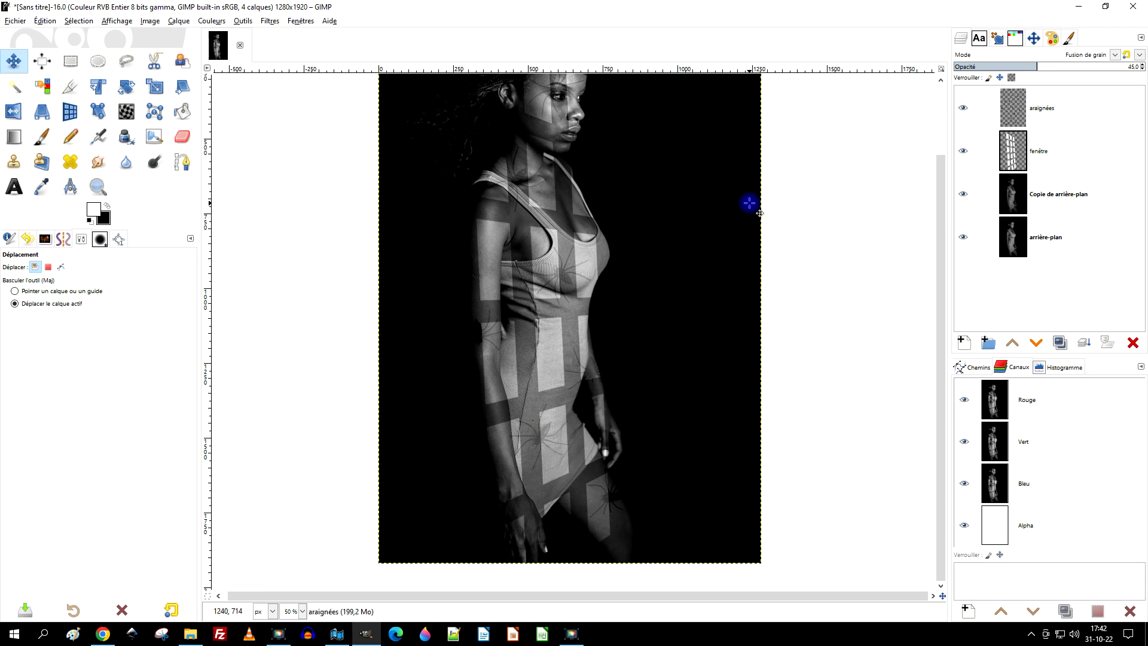
{"action": "left_click_drag", "start_coordinate": [752, 204], "coordinate": [807, 238]}
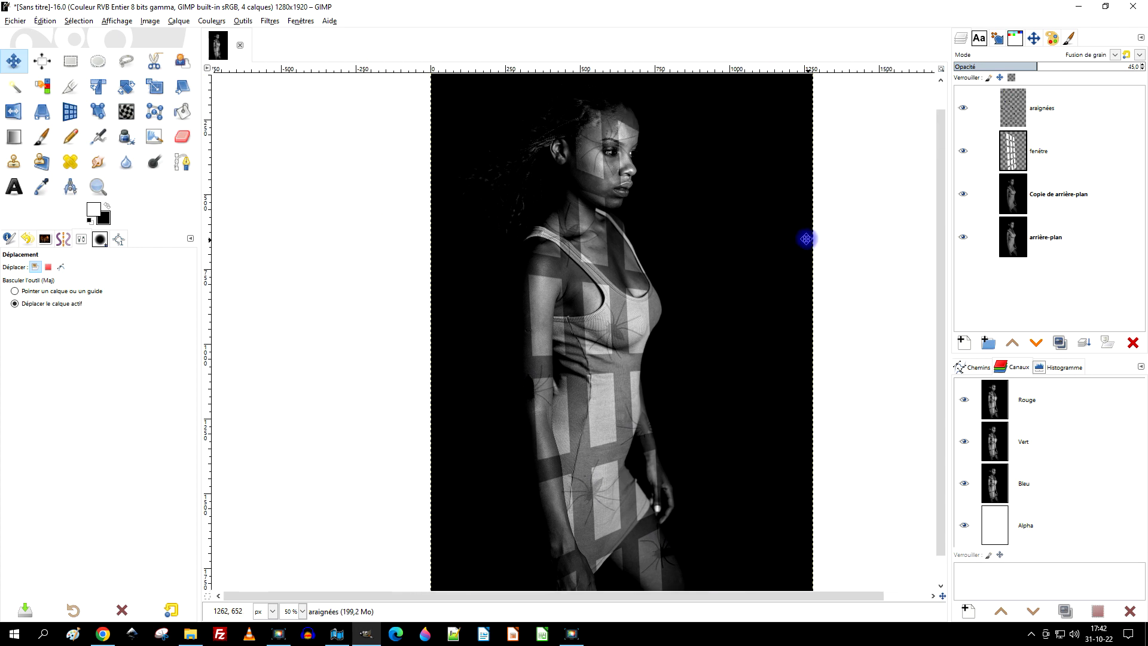
Apply a Curves adjustment to the araignées layer's Alpha channel, raising the curve at about input 86 to output 145.
{"action": "left_click", "coordinate": [1123, 96]}
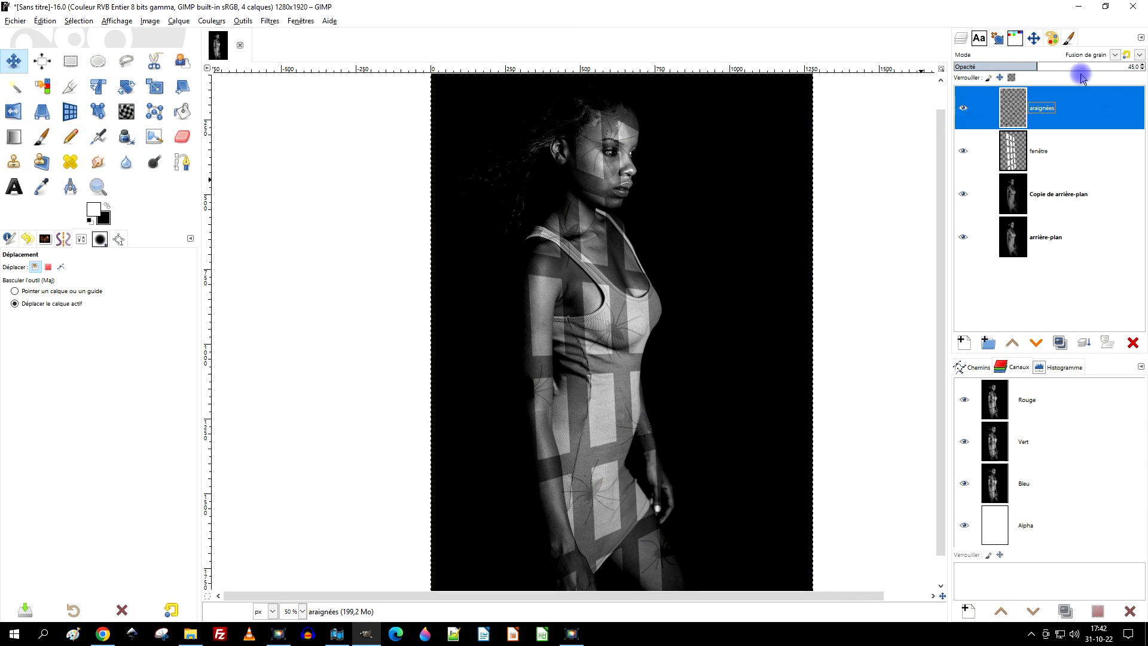
{"action": "left_click", "coordinate": [212, 21]}
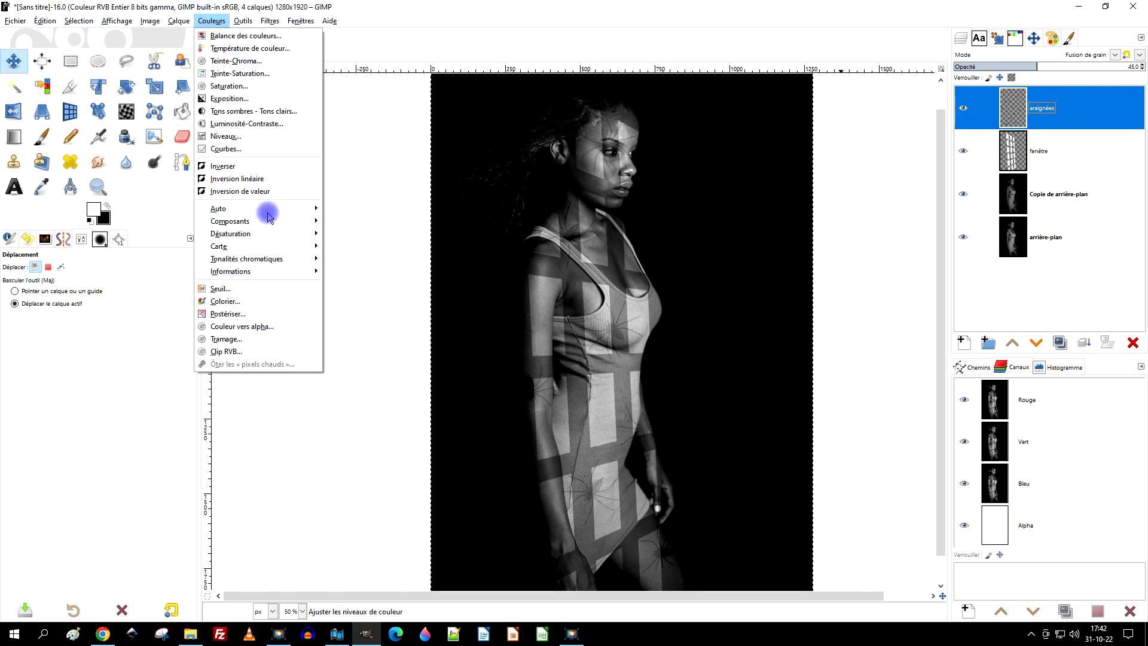
{"action": "left_click", "coordinate": [277, 156]}
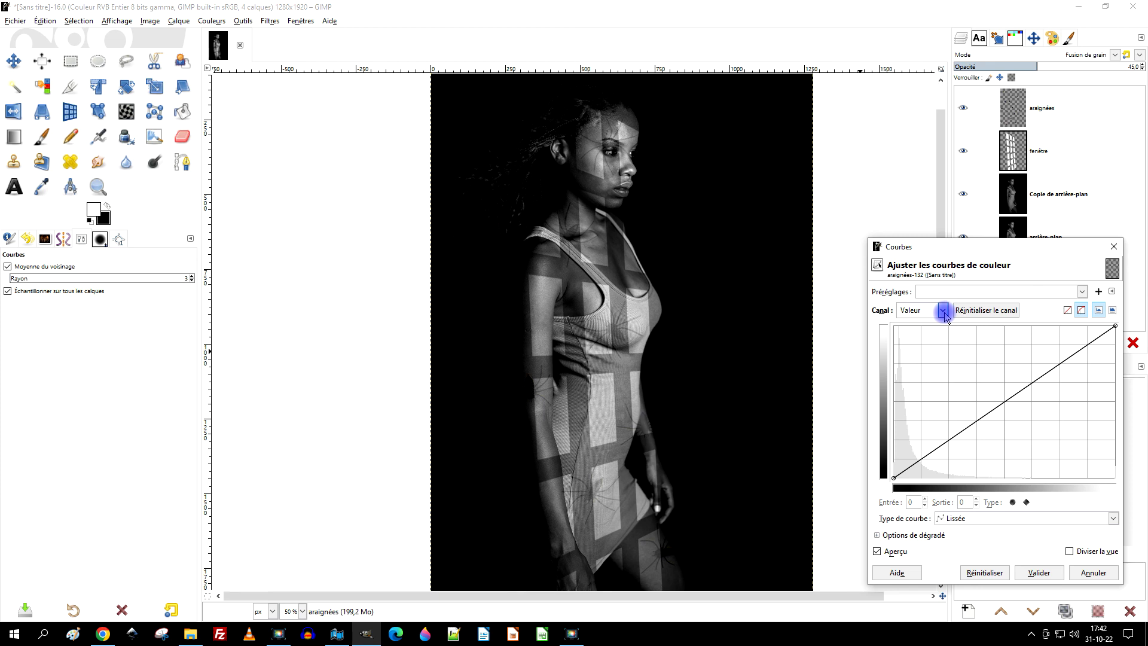
{"action": "left_click", "coordinate": [943, 310]}
{"action": "left_click", "coordinate": [915, 387]}
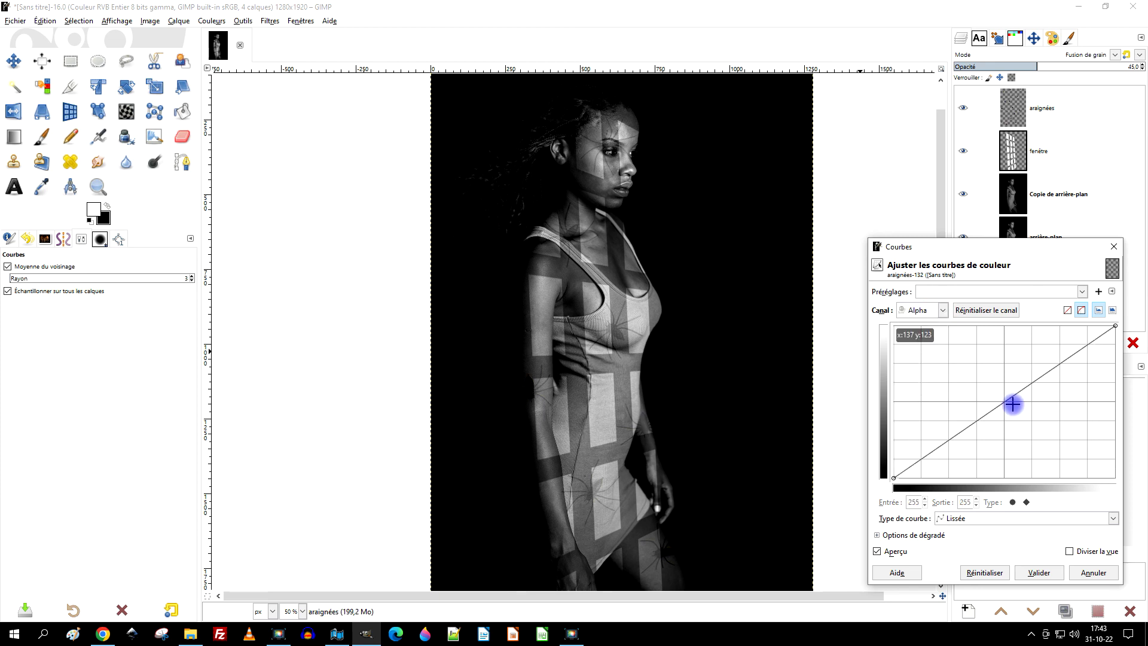
{"action": "left_click_drag", "start_coordinate": [1011, 402], "coordinate": [969, 391]}
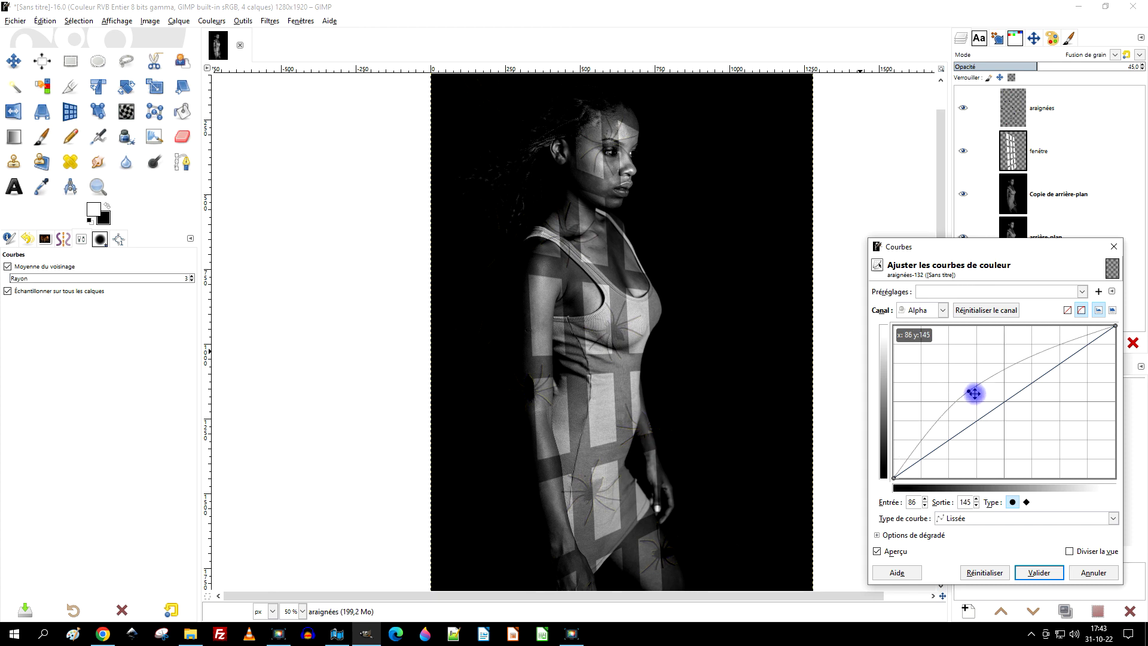
{"action": "left_click", "coordinate": [1055, 573]}
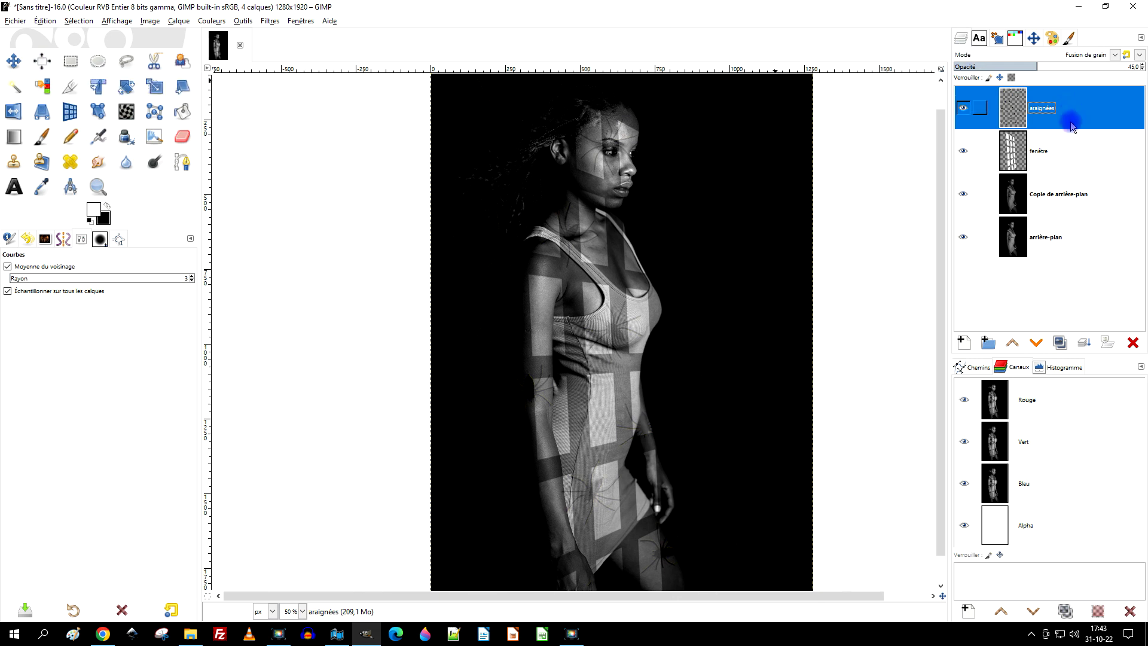
Select the fenêtre layer and toggle the visibility of the araignées layer to compare the image with and without spiders.
{"action": "left_click", "coordinate": [1086, 153]}
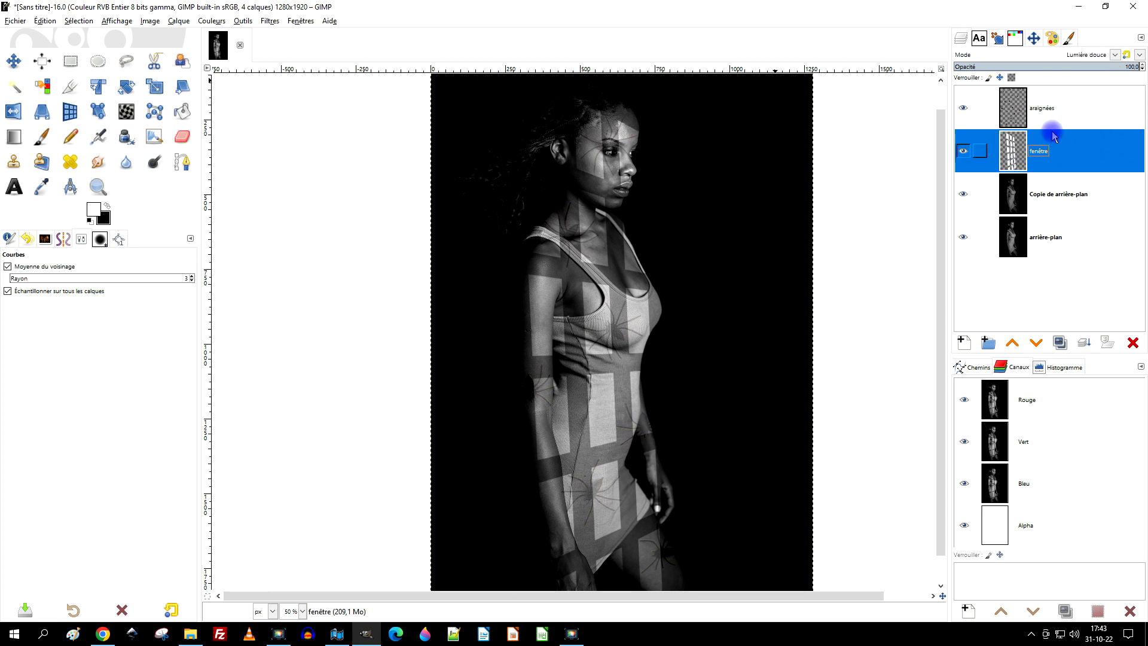
{"action": "left_click", "coordinate": [963, 108]}
{"action": "left_click", "coordinate": [963, 109]}
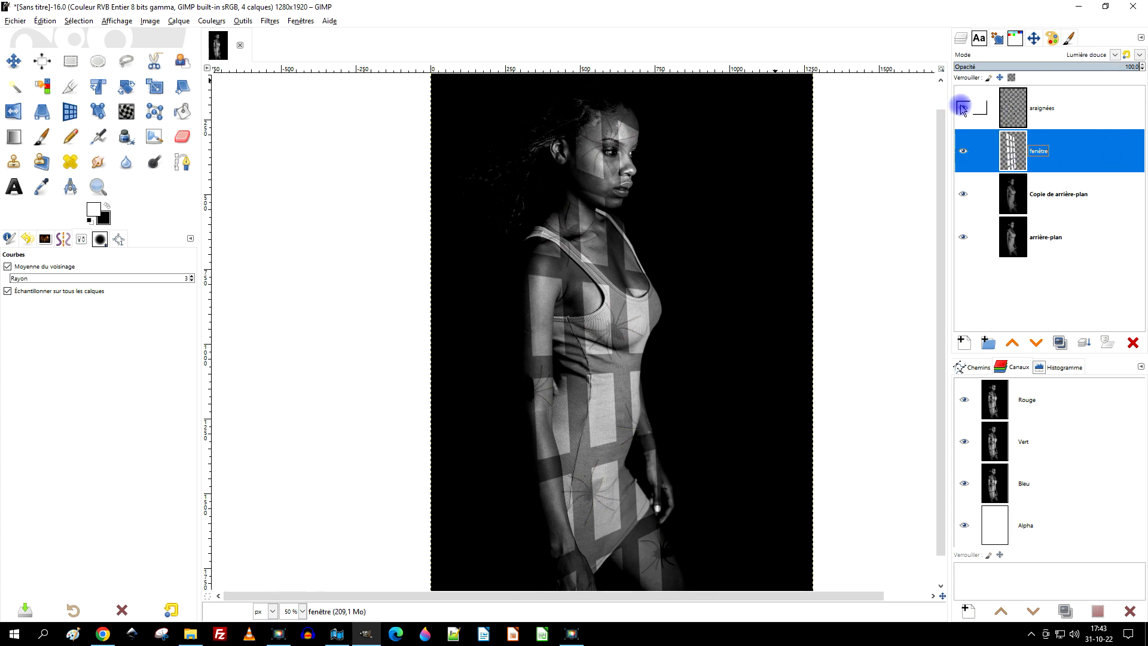